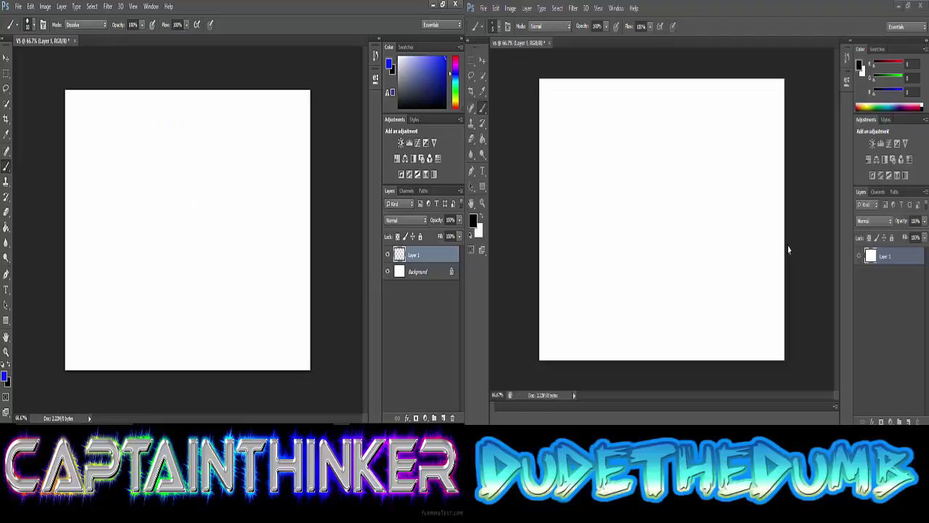
# Pick a light blue painting colour and erase the blue test stroke.
pyautogui.click(474, 222)
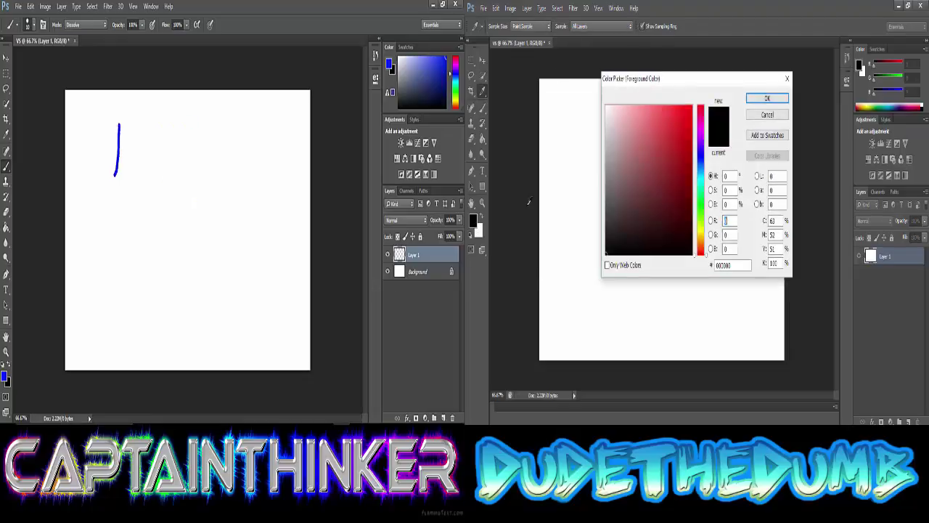
pyautogui.click(688, 109)
pyautogui.click(767, 98)
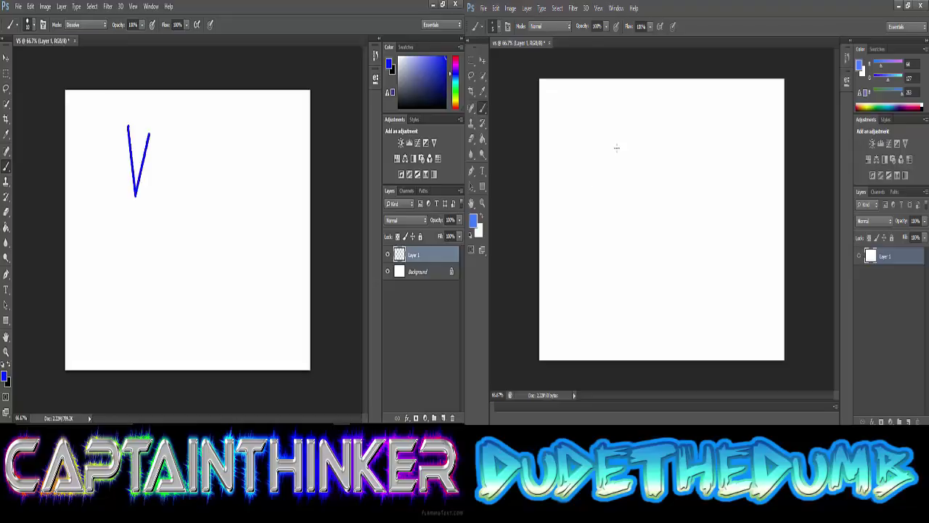
pyautogui.press('e')
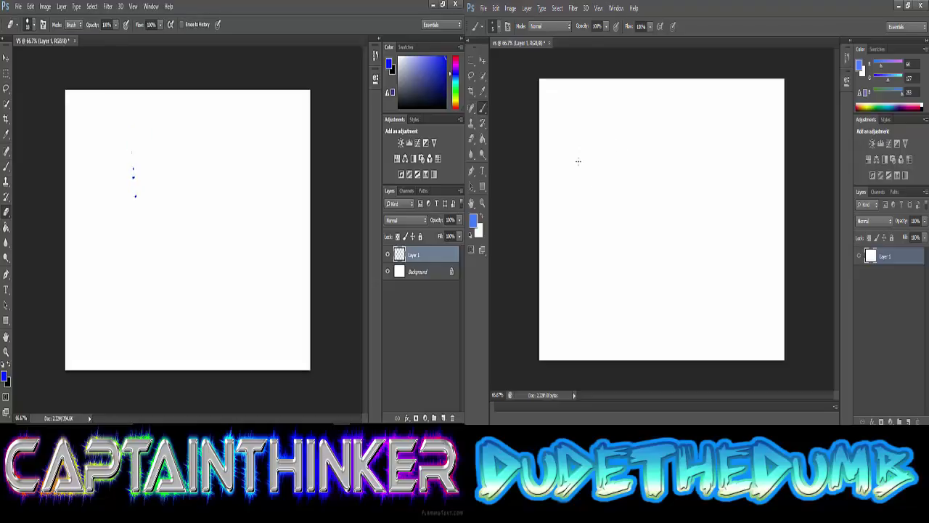
# Draw a large text frame across the left canvas for the Verses title.
pyautogui.press('t')
pyautogui.moveTo(82, 117); pyautogui.dragTo(293, 301)
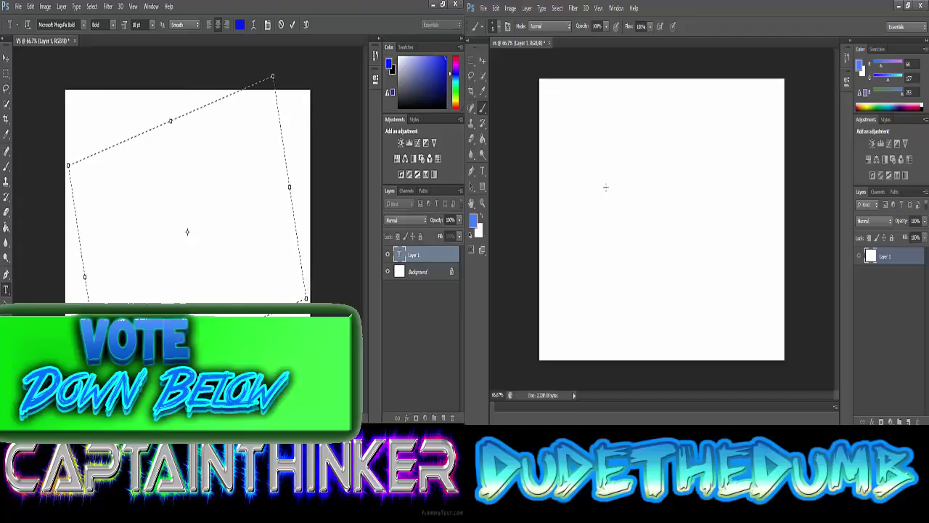
pyautogui.press('Escape')
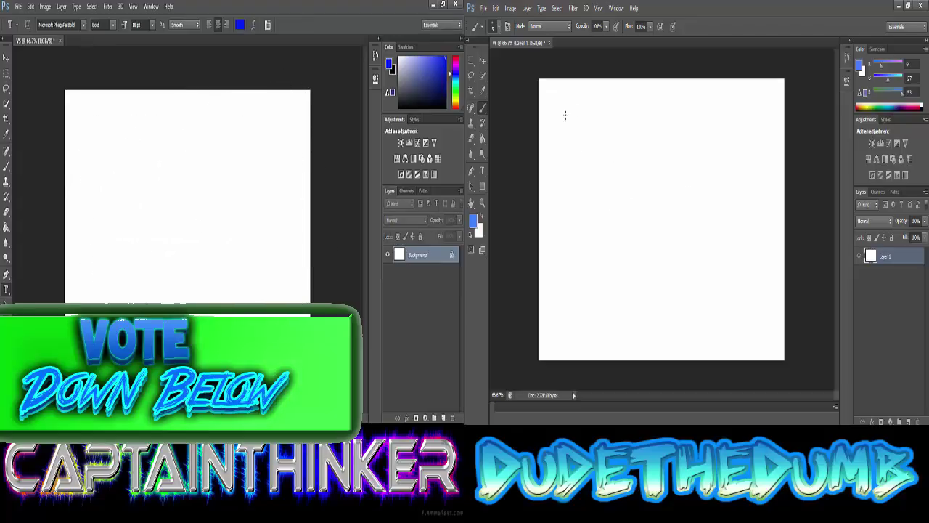
pyautogui.click(542, 8)
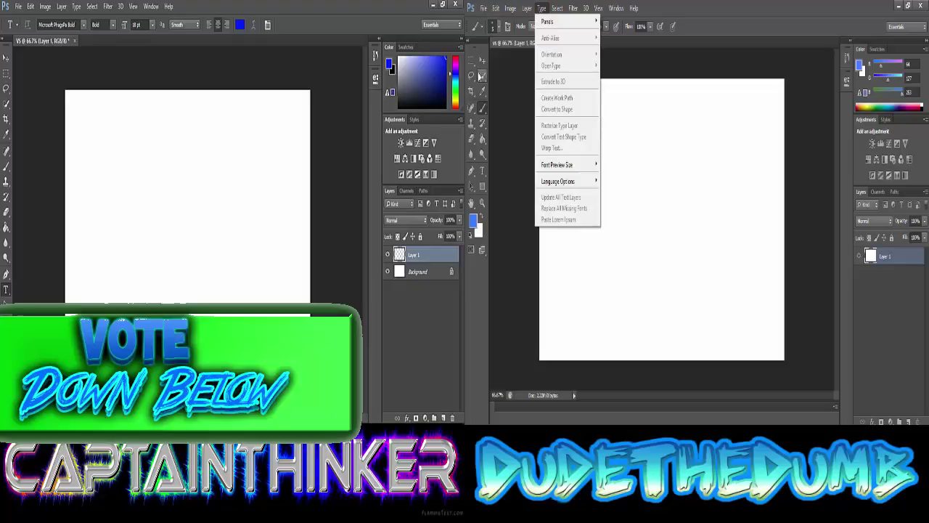
pyautogui.click(481, 171)
pyautogui.moveTo(73, 108); pyautogui.dragTo(283, 301)
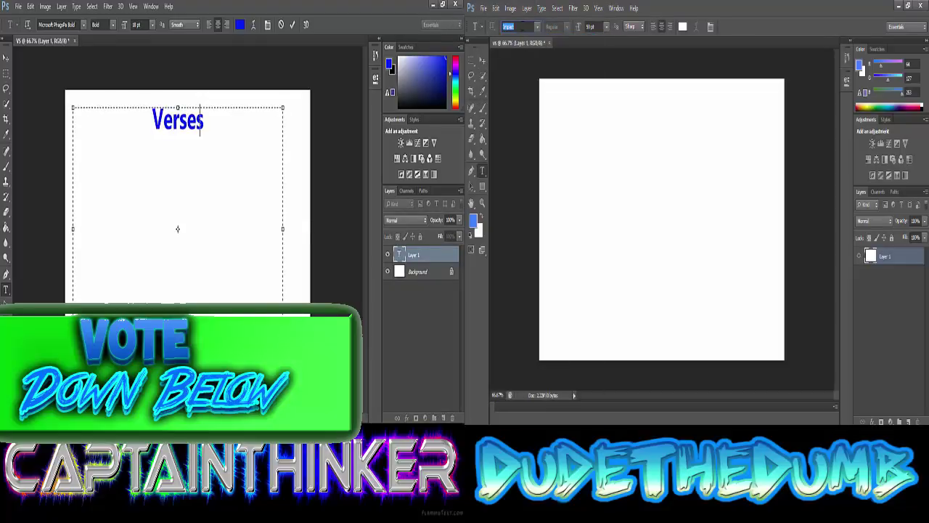
# Set the text colour to red (ff0000) and start typing 'VEr'.
pyautogui.click(240, 24)
pyautogui.write('ff0000')
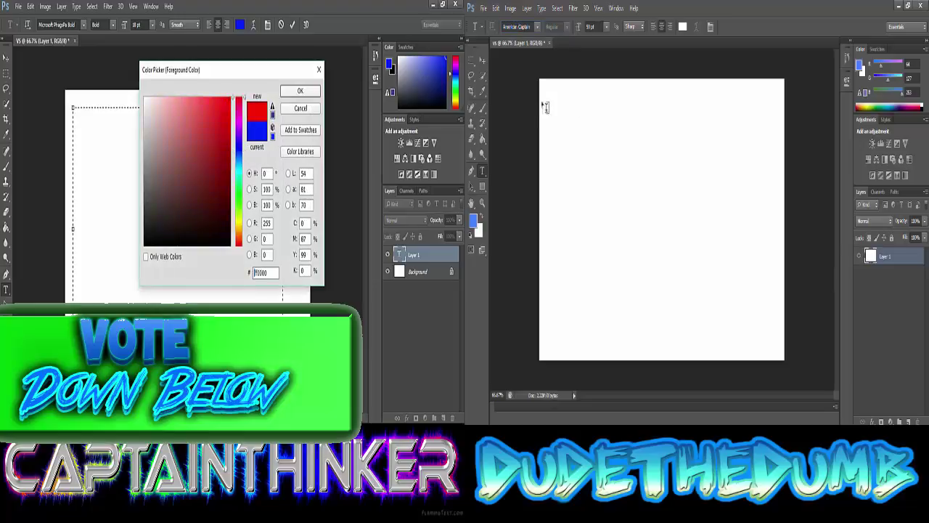
pyautogui.click(559, 104)
pyautogui.press('Return')
pyautogui.write('VEr')
pyautogui.click(602, 26)
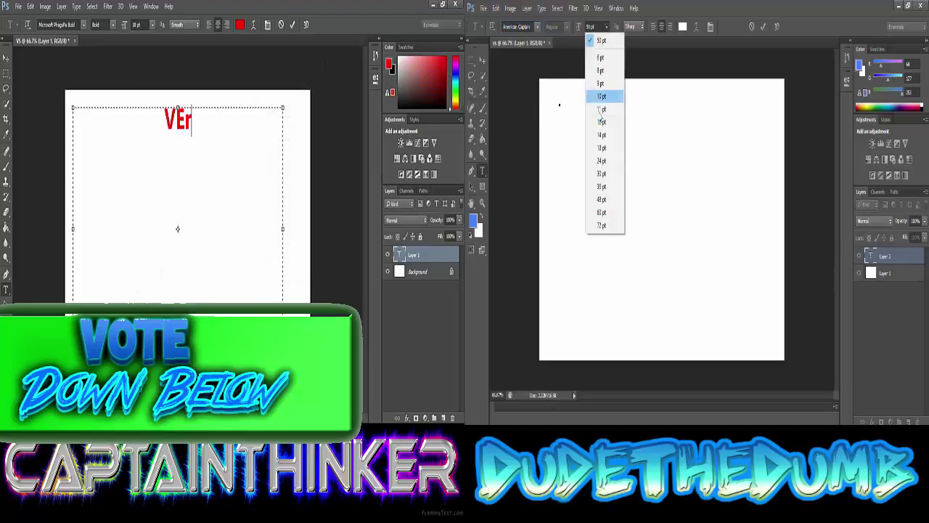
pyautogui.click(604, 225)
# Set the Verses text size to 30 pt and finish typing 'Verses'.
pyautogui.click(151, 25)
pyautogui.click(151, 222)
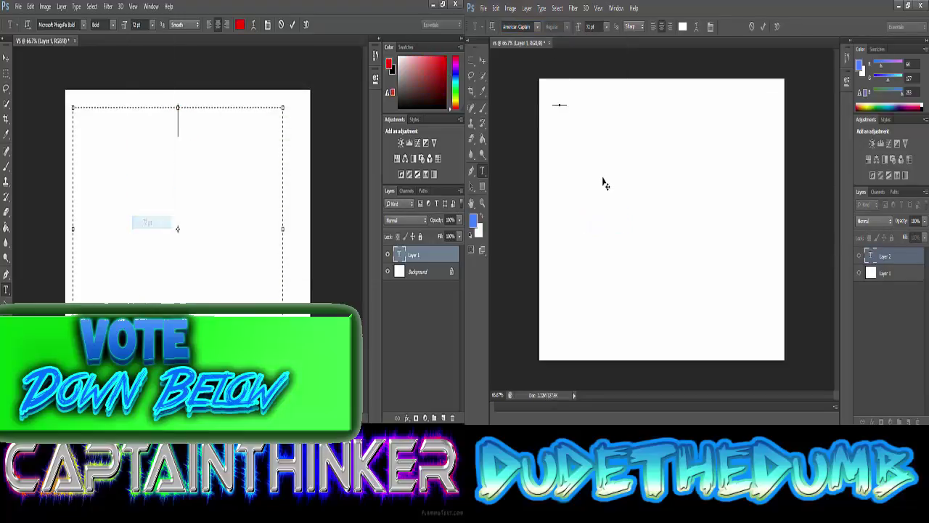
pyautogui.click(151, 25)
pyautogui.click(151, 171)
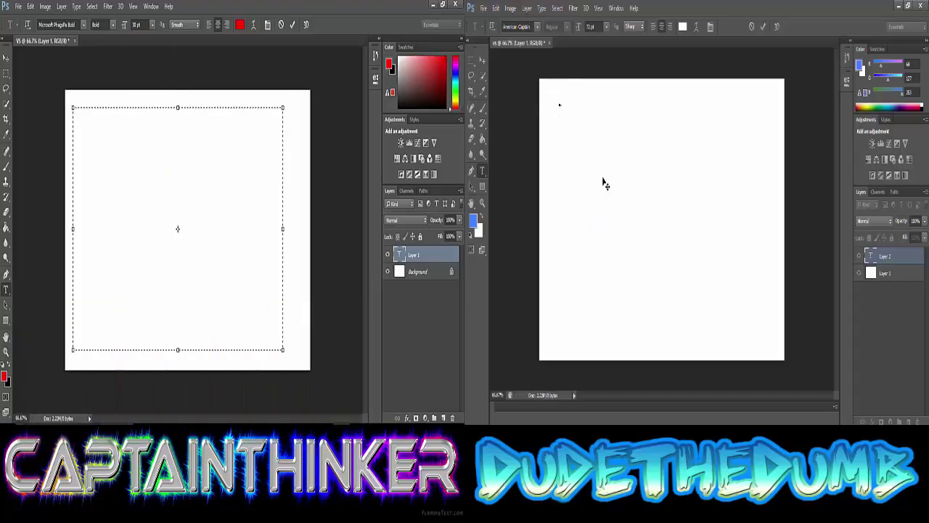
pyautogui.write('Verses')
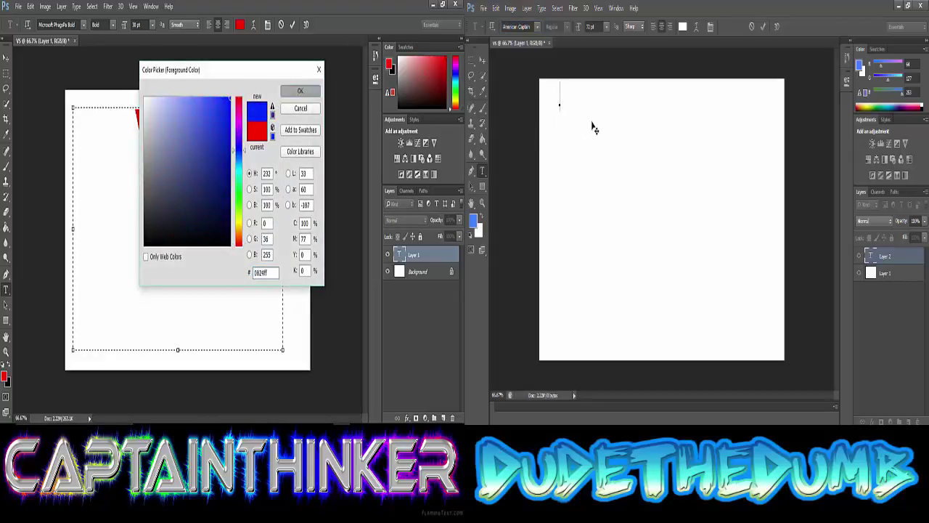
pyautogui.press('Return')
# Type a 'Time-lapse' line beneath Verses.
pyautogui.click(615, 26)
pyautogui.write('Time')
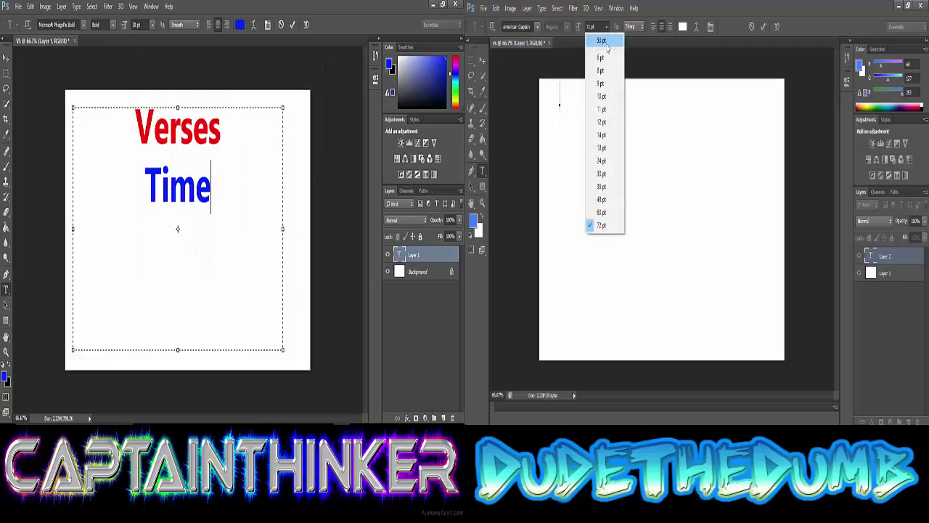
pyautogui.click(605, 42)
pyautogui.write('-lapsem')
pyautogui.moveTo(533, 73); pyautogui.dragTo(799, 384)
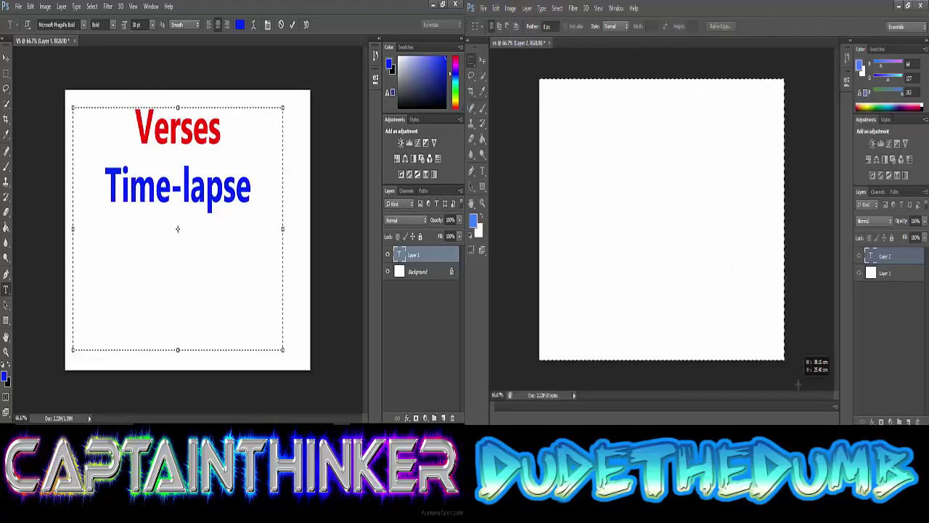
pyautogui.press('Return')
pyautogui.press('Return')
pyautogui.press('Return')
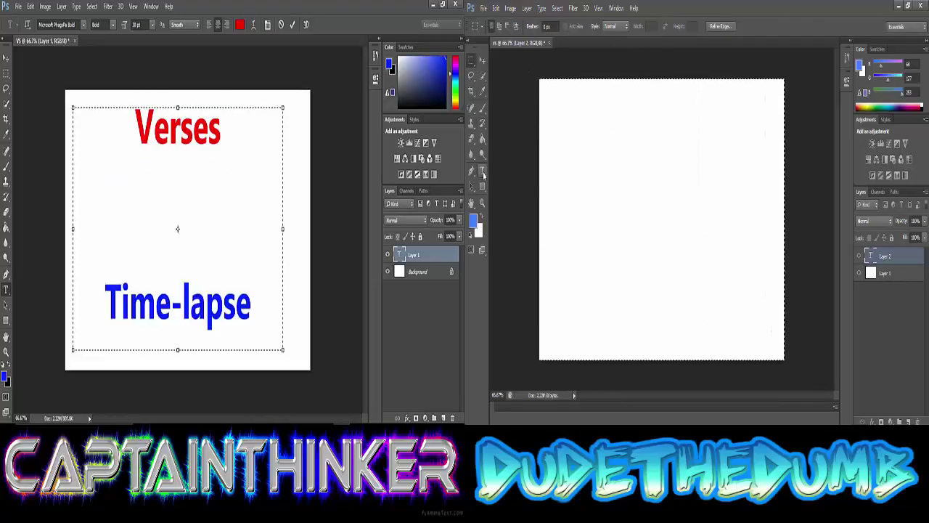
pyautogui.click(483, 174)
# Delete the Time-lapse line and commit the red Verses text layer.
pyautogui.press('BackSpace')
pyautogui.click(552, 108)
pyautogui.write('\\')
pyautogui.press('BackSpace')
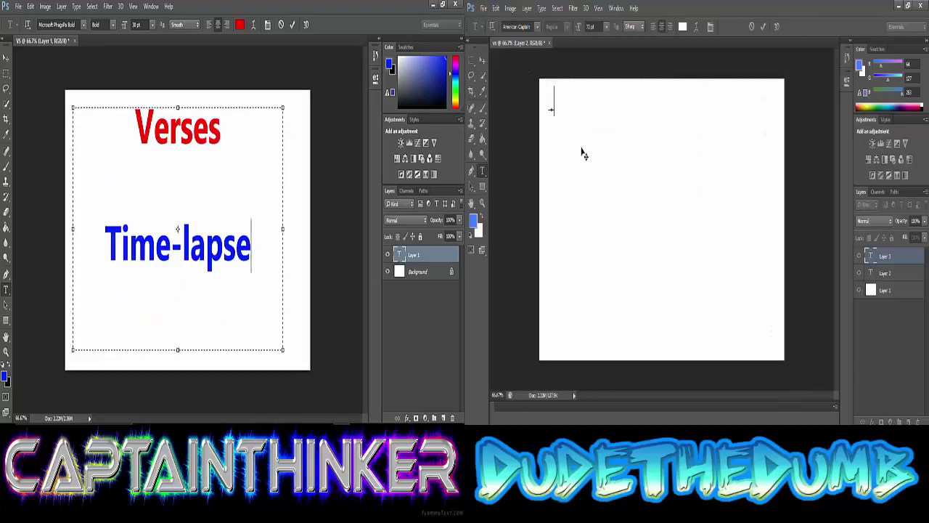
pyautogui.press('BackSpace')
pyautogui.press('BackSpace')
pyautogui.press('BackSpace')
pyautogui.hotkey('ctrl', 'Return')
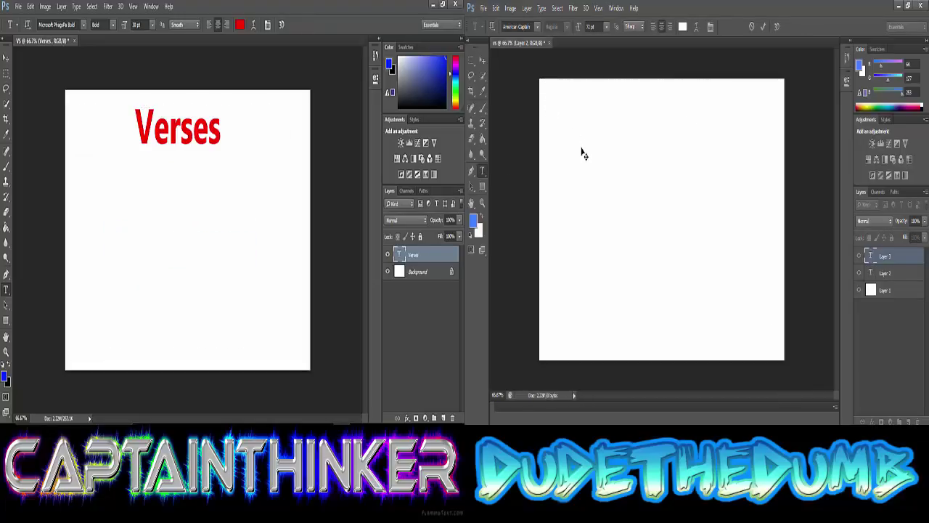
# Warp the Verses text with an Arc style, bend -24 and vertical distortion 0.
pyautogui.rightClick(165, 129)
pyautogui.click(189, 153)
pyautogui.click(473, 220)
pyautogui.rightClick(207, 101)
pyautogui.click(232, 341)
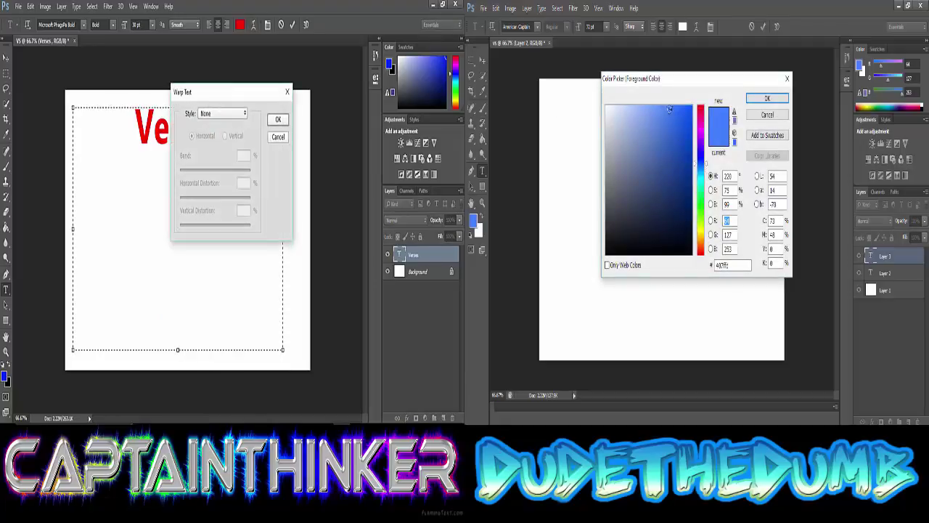
pyautogui.press('Return')
pyautogui.write('H')
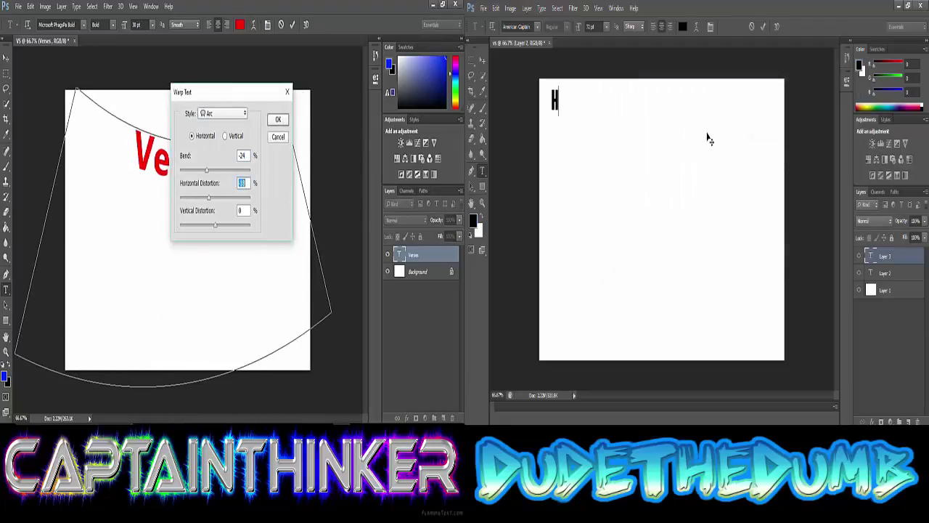
pyautogui.click(472, 221)
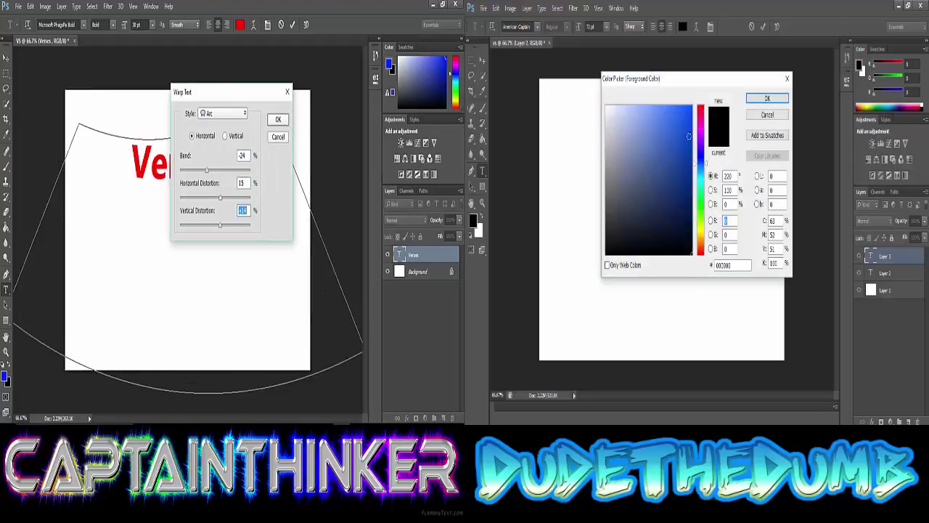
pyautogui.press('Return')
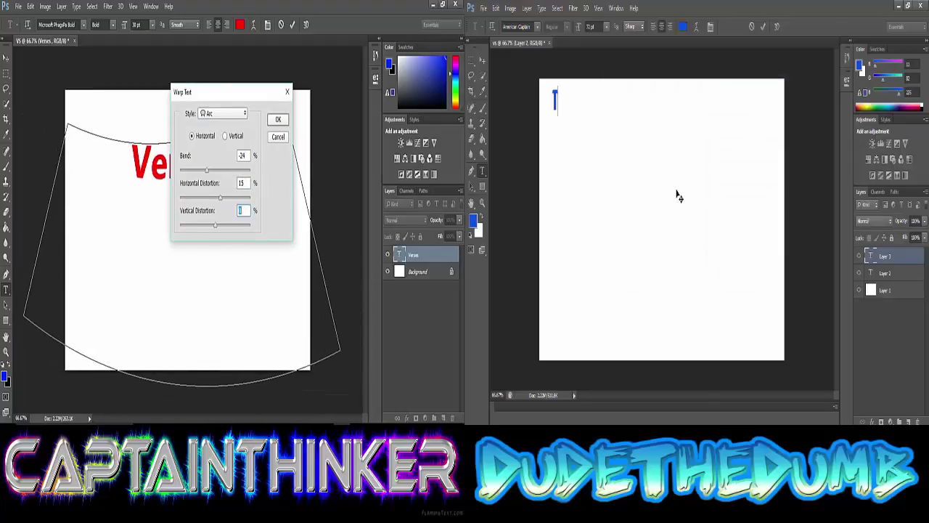
pyautogui.write('TIME')
pyautogui.press('Return')
pyautogui.write('T')
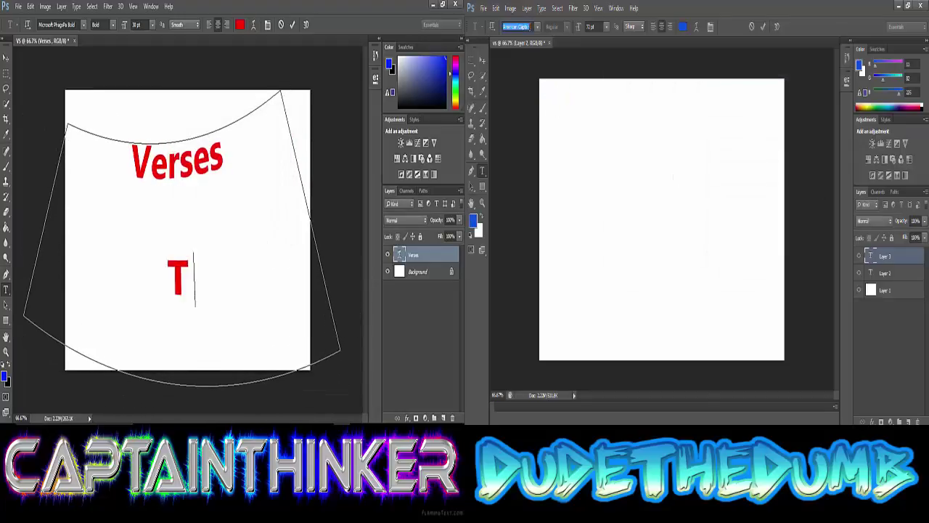
# Type blue Tahoma title lines ending in 'FOR THUMBNAIL' and send Layer 1 below the text.
pyautogui.press('BackSpace')
pyautogui.write('Tahoma')
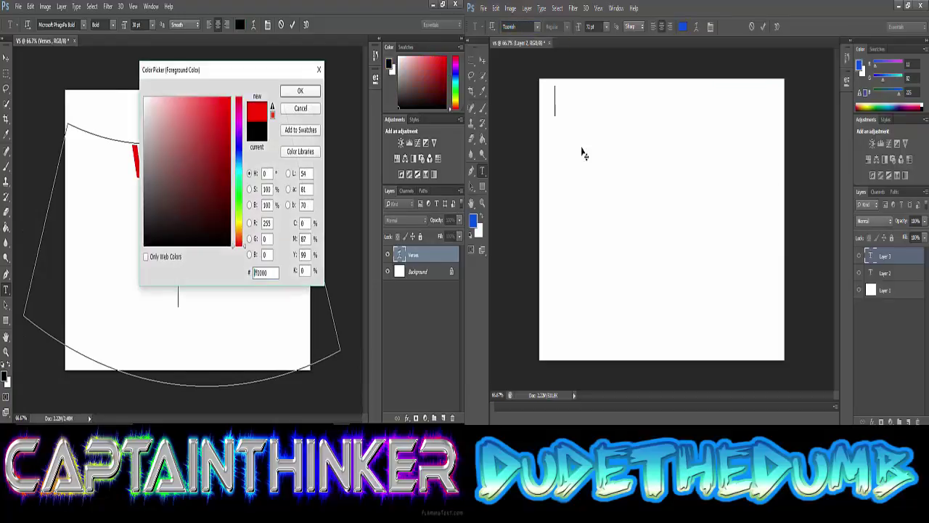
pyautogui.write('TIME')
pyautogui.press('BackSpace')
pyautogui.press('BackSpace')
pyautogui.write('Tile')
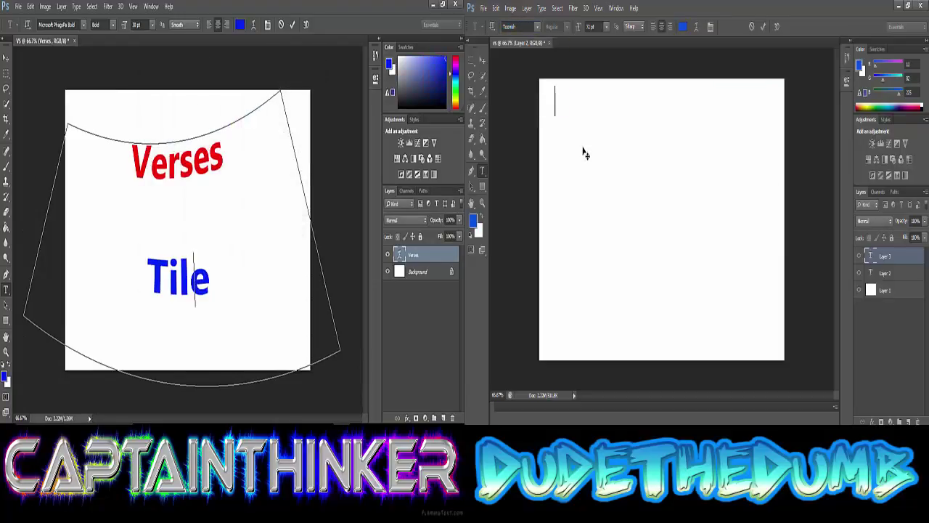
pyautogui.press('BackSpace')
pyautogui.press('BackSpace')
pyautogui.write('T')
pyautogui.write('mePSE-')
pyautogui.press('Return')
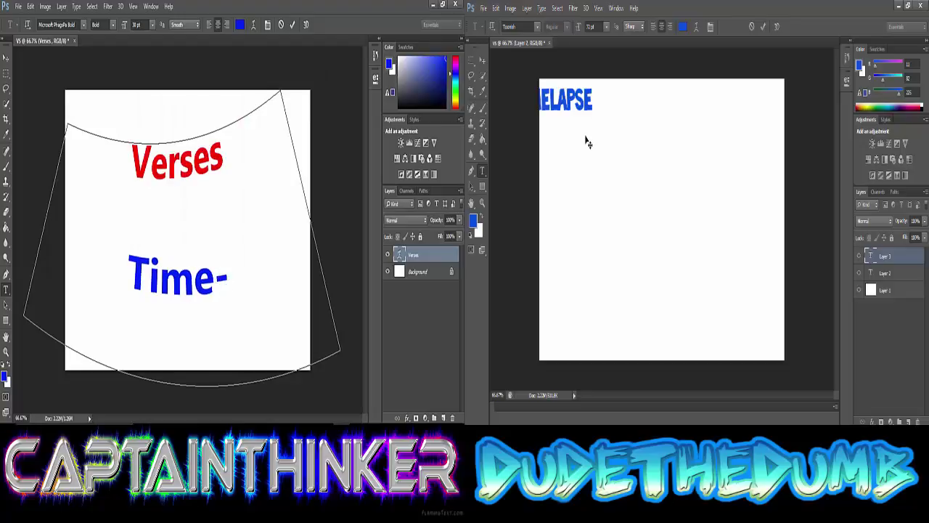
pyautogui.write('lapseFOR')
pyautogui.write(' THUMBNA')
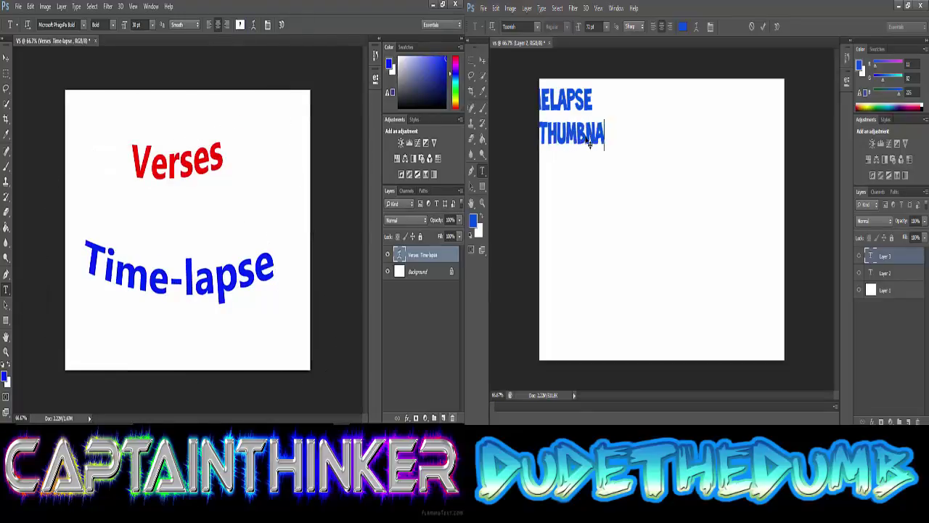
pyautogui.write('IL')
pyautogui.hotkey('ctrl', '[')
pyautogui.write('VS')
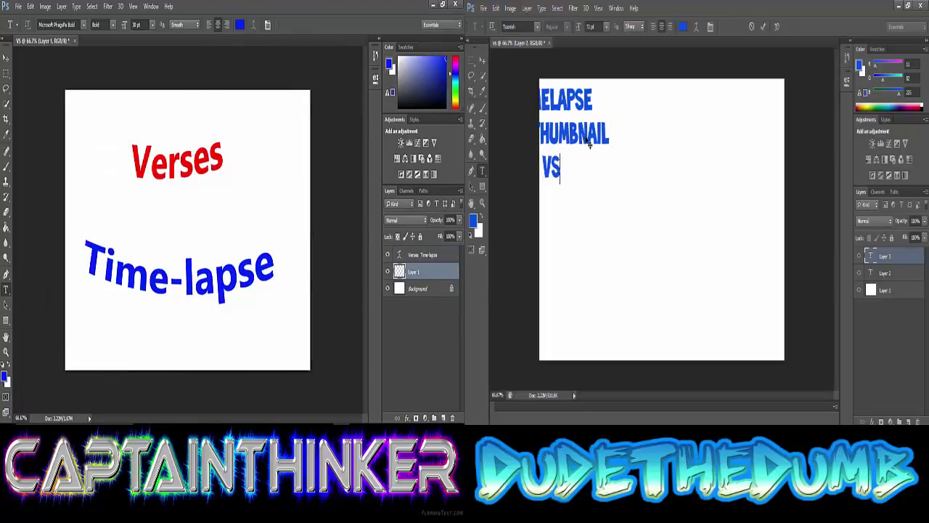
# Delete the right canvas's Layer 2 and fill the left canvas with a green-to-white gradient.
pyautogui.press('BackSpace')
pyautogui.press('Escape')
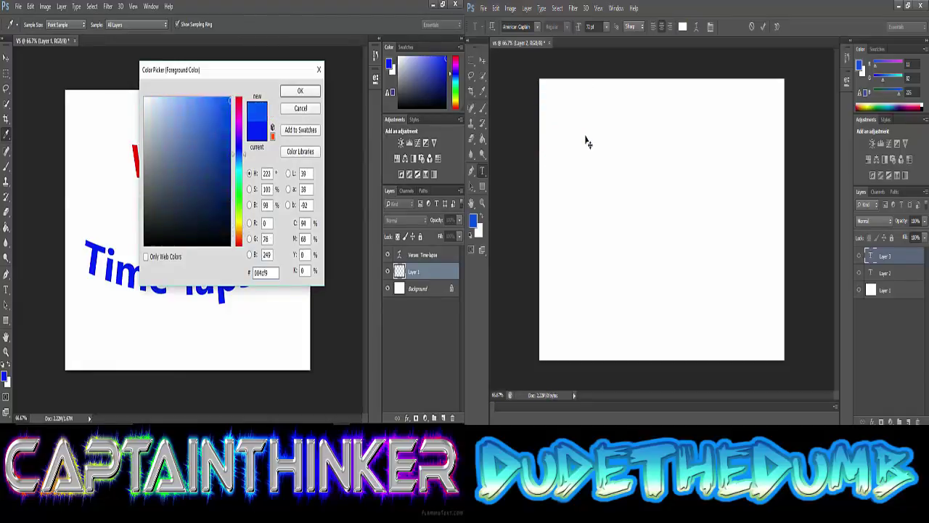
pyautogui.press('Delete')
pyautogui.press('Return')
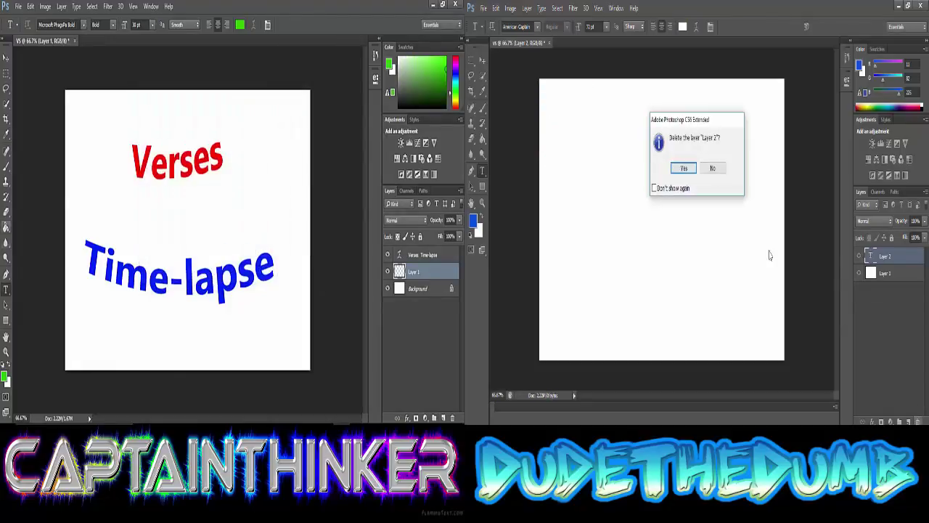
pyautogui.press('Return')
pyautogui.press('g')
pyautogui.moveTo(62, 94); pyautogui.dragTo(312, 370)
# Add a new empty layer above Layer 1 and set the text colour to blue.
pyautogui.click(648, 135)
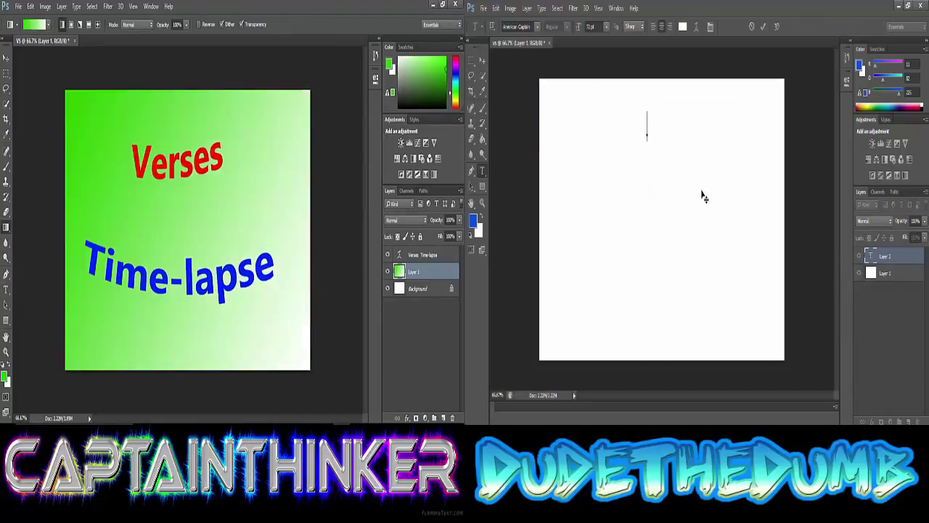
pyautogui.hotkey('ctrl', 'shift', 'alt', 'n')
pyautogui.click(5, 375)
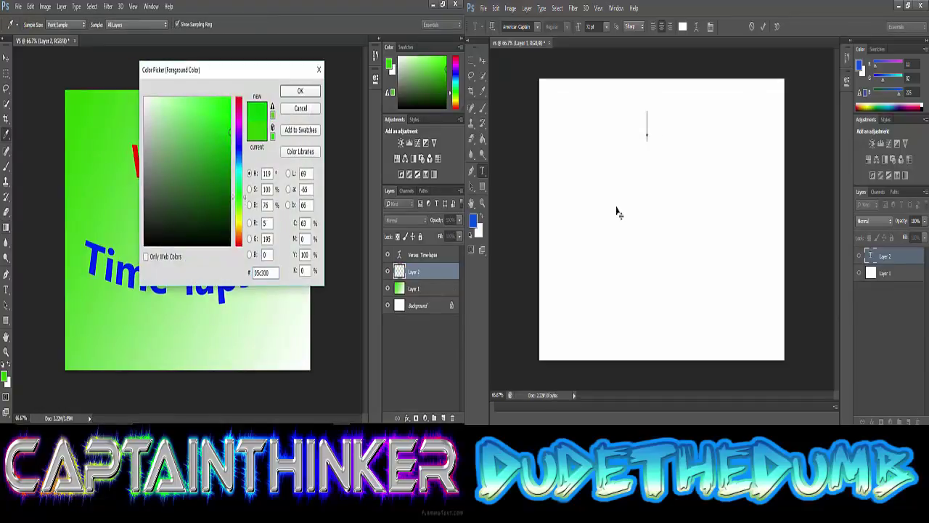
pyautogui.click(473, 220)
pyautogui.click(767, 98)
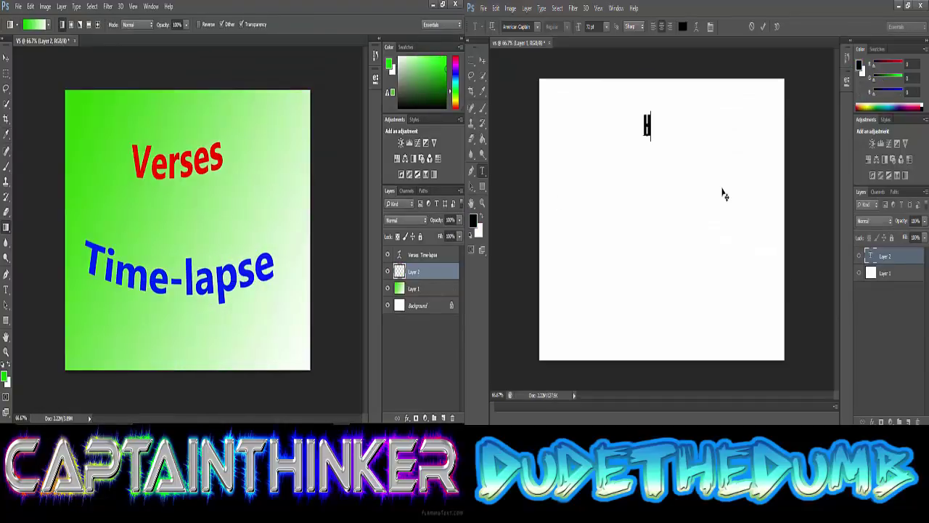
pyautogui.click(472, 220)
pyautogui.click(767, 98)
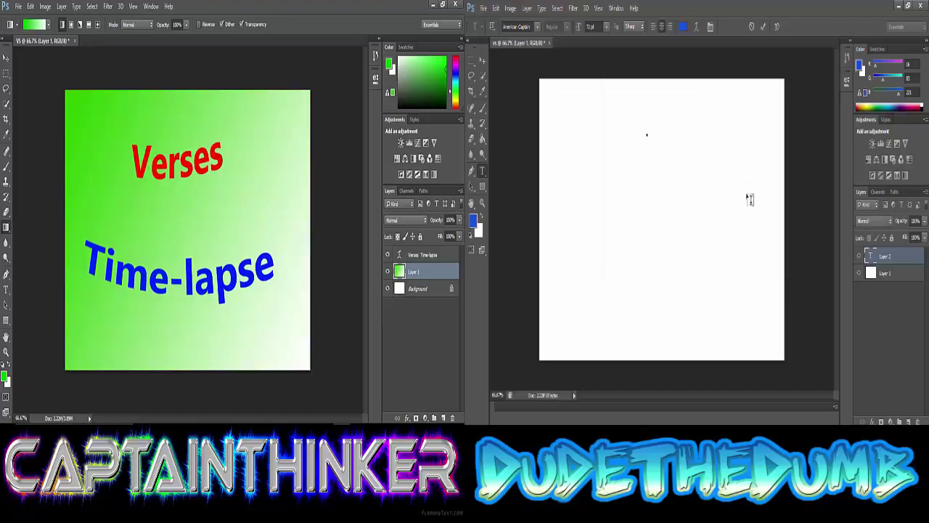
# Type and commit the three-line title: first channel name, VS, second channel name.
pyautogui.write('HOW T')
pyautogui.press('BackSpace')
pyautogui.press('BackSpace')
pyautogui.press('BackSpace')
pyautogui.write('v')
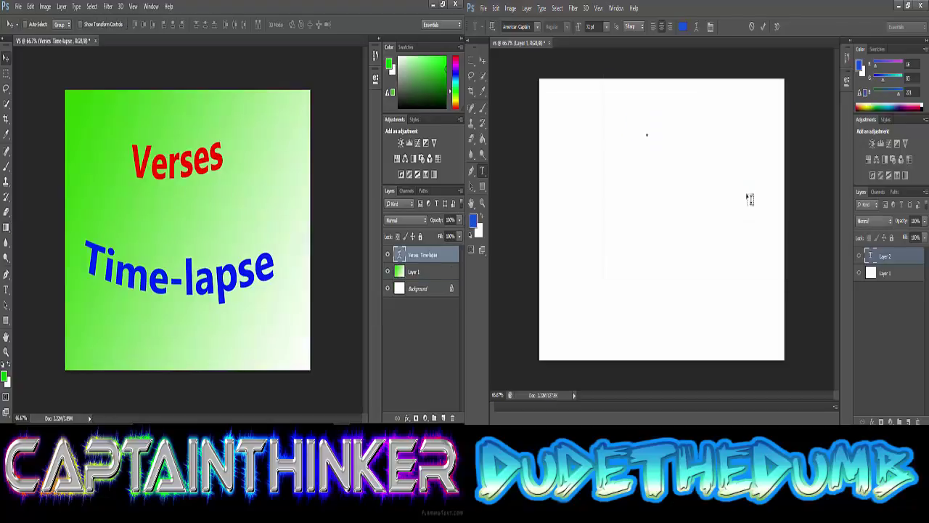
pyautogui.write('DUDETHEDUMB')
pyautogui.press('Return')
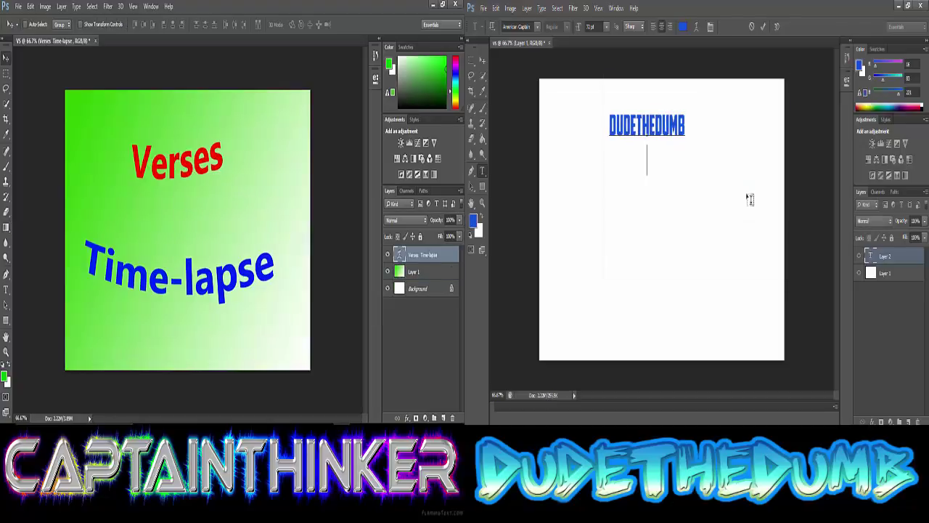
pyautogui.write('VS')
pyautogui.press('Return')
pyautogui.write('CAPTAINTH')
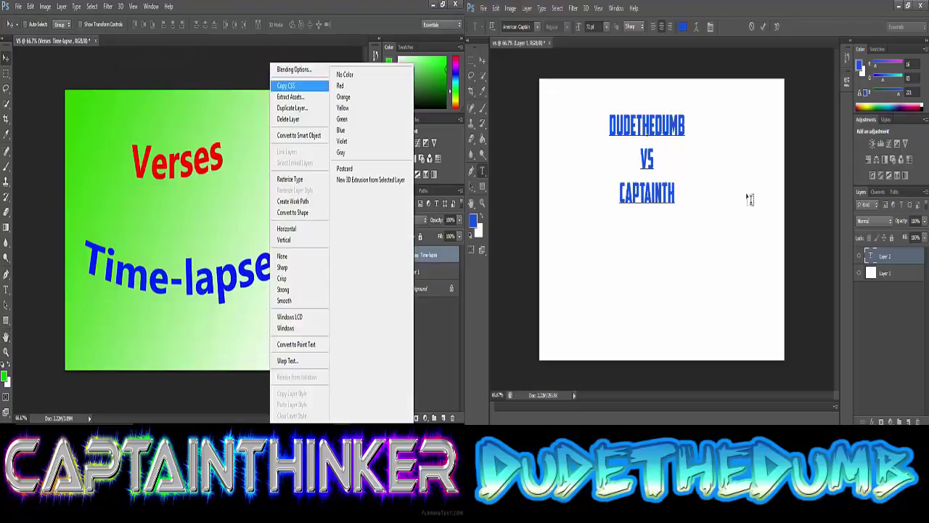
pyautogui.write('INKER')
pyautogui.press('Left')
pyautogui.press('Left')
pyautogui.press('Left')
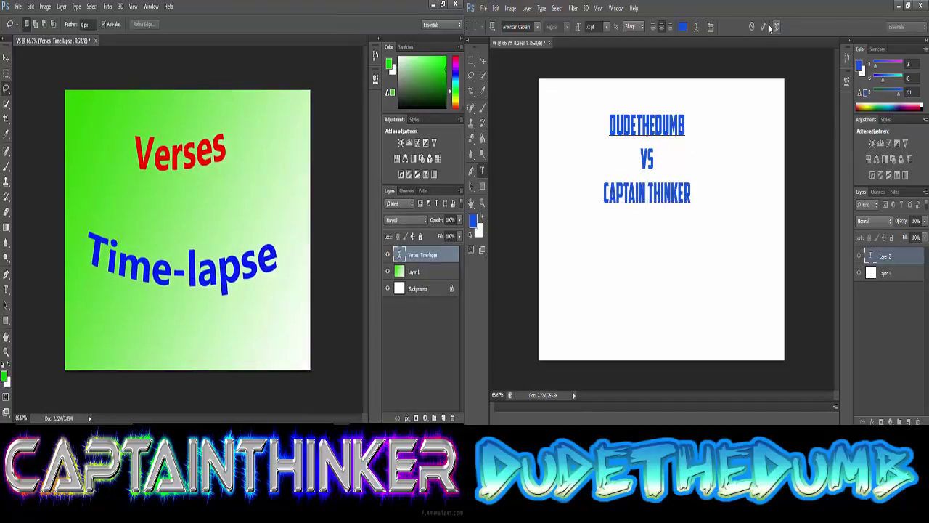
pyautogui.click(763, 27)
# Centre the title block on the canvas and draw a rectangular selection around it.
pyautogui.click(482, 64)
pyautogui.moveTo(649, 155); pyautogui.dragTo(616, 166)
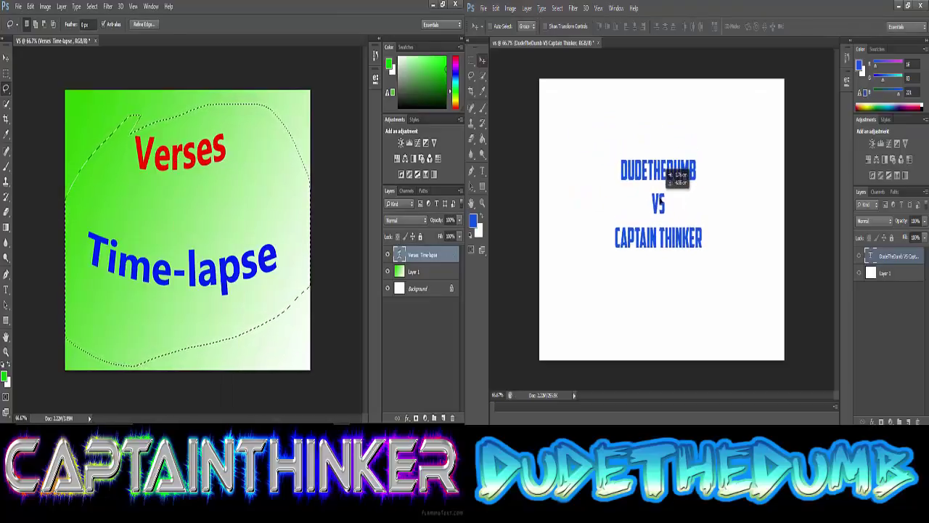
pyautogui.moveTo(633, 143); pyautogui.dragTo(673, 173)
pyautogui.click(482, 61)
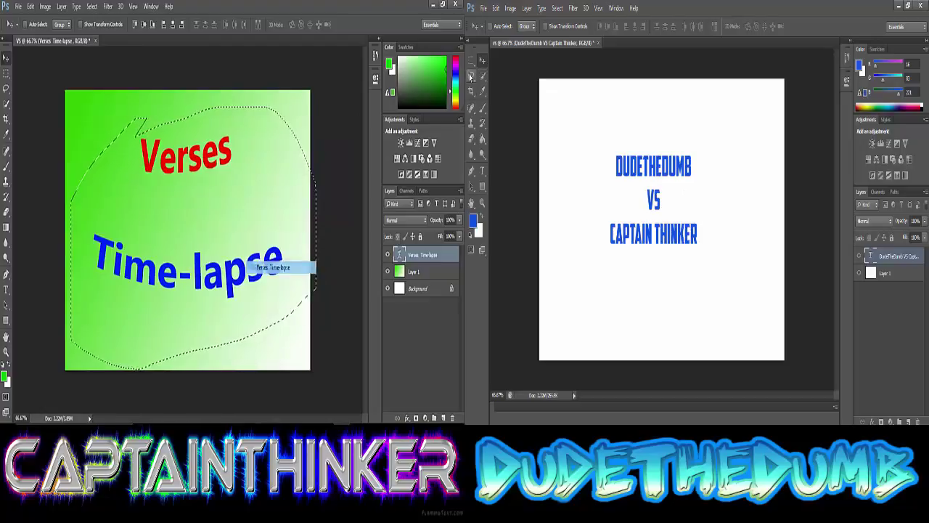
pyautogui.moveTo(593, 130); pyautogui.dragTo(719, 277)
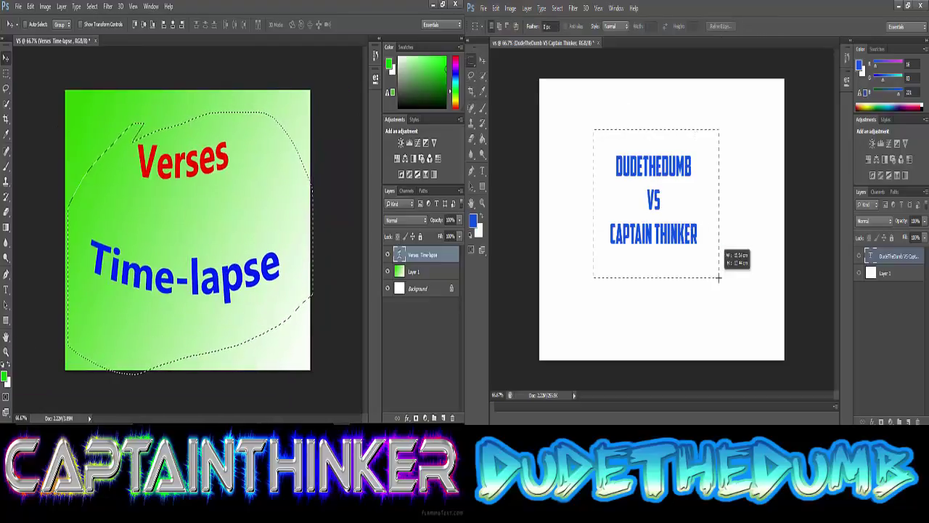
# Deselect the rectangular selection around the centred title.
pyautogui.click(674, 234)
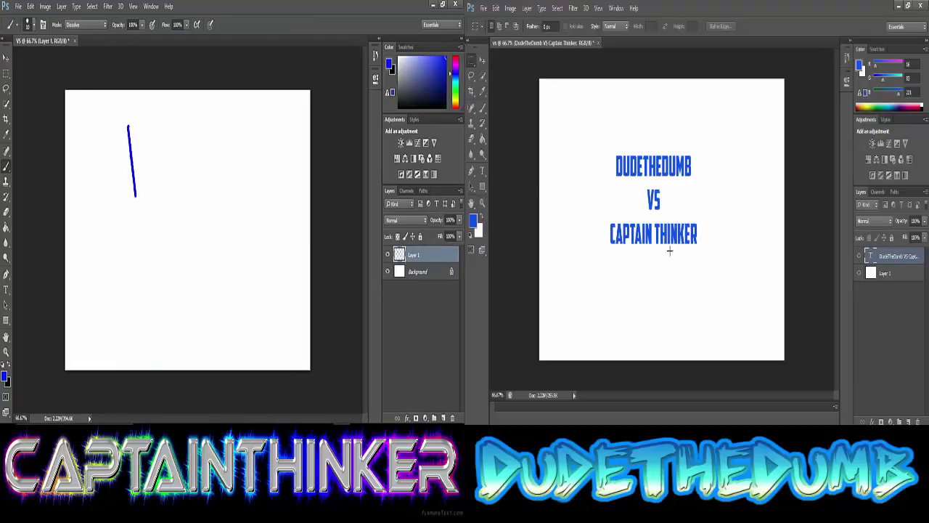
# Erase the blue brush stroke and draw an empty text frame on the left canvas.
pyautogui.press('e')
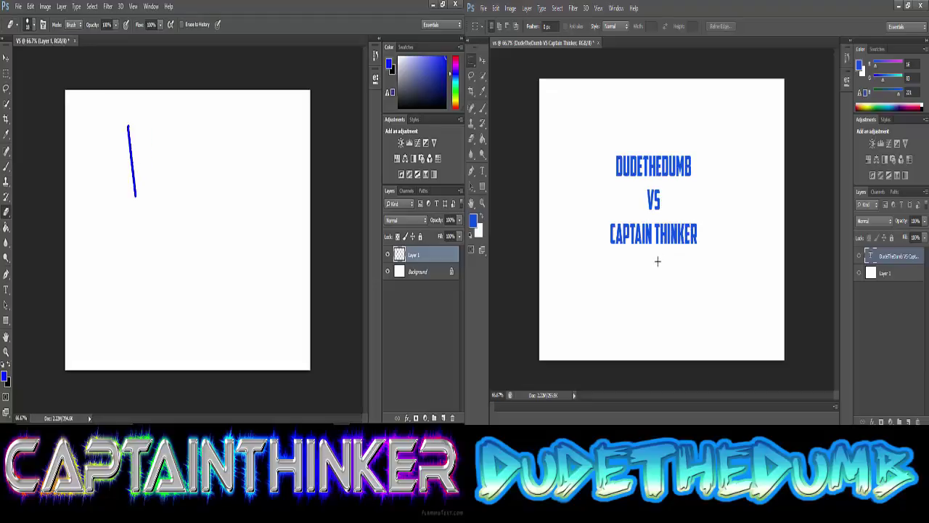
pyautogui.press('t')
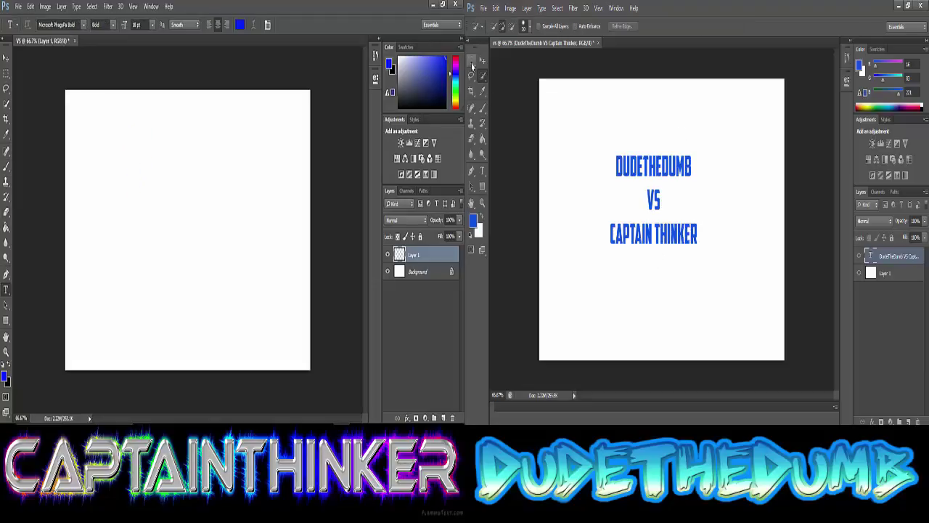
pyautogui.moveTo(82, 116); pyautogui.dragTo(293, 346)
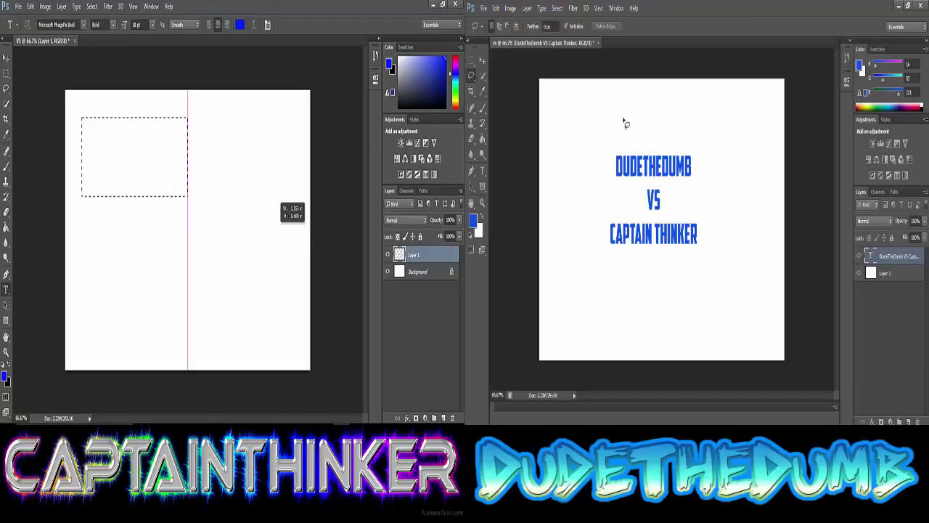
pyautogui.rightClick(691, 175)
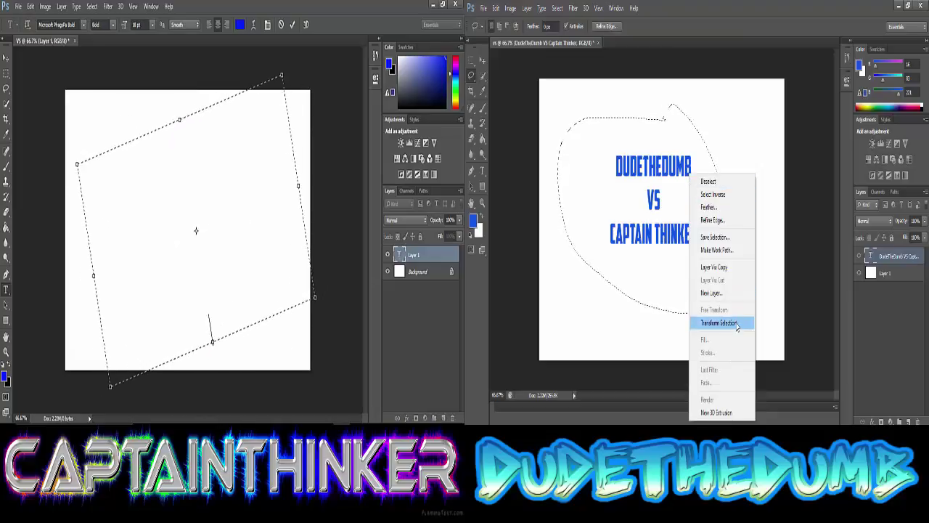
pyautogui.press('Escape')
pyautogui.press('Escape')
# Select the whole right canvas with the Rectangular Marquee and bring up its context menu.
pyautogui.click(481, 61)
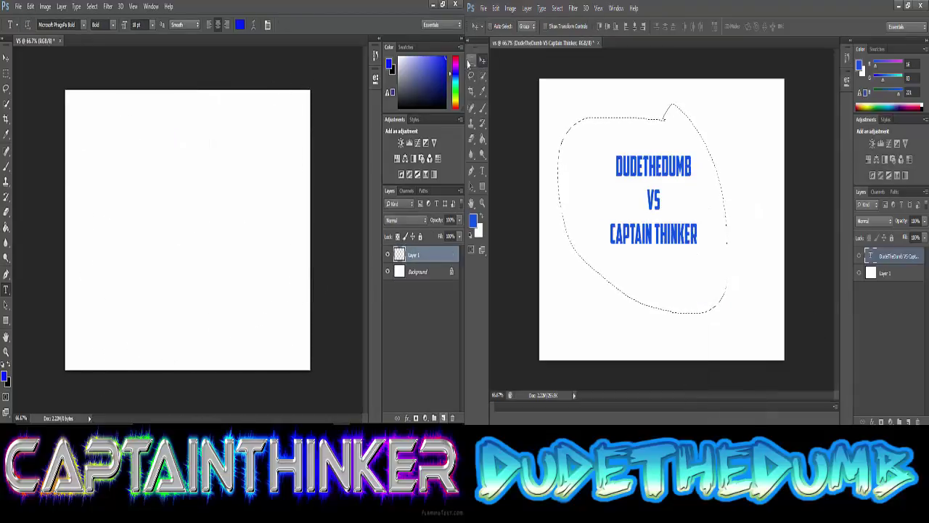
pyautogui.click(470, 62)
pyautogui.click(656, 232)
pyautogui.moveTo(533, 68); pyautogui.dragTo(791, 362)
pyautogui.rightClick(675, 181)
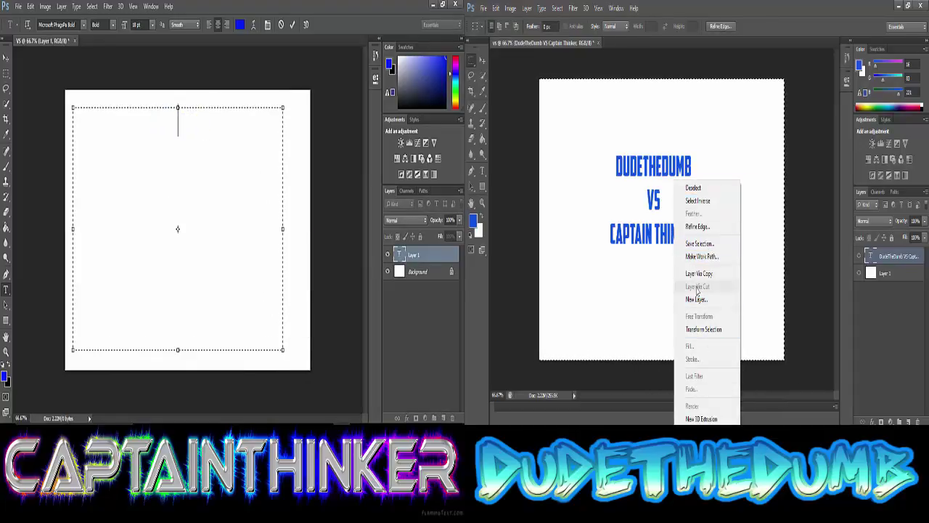
# Nudge the title slightly down-right and briefly open its layer style settings.
pyautogui.rightClick(629, 180)
pyautogui.click(589, 247)
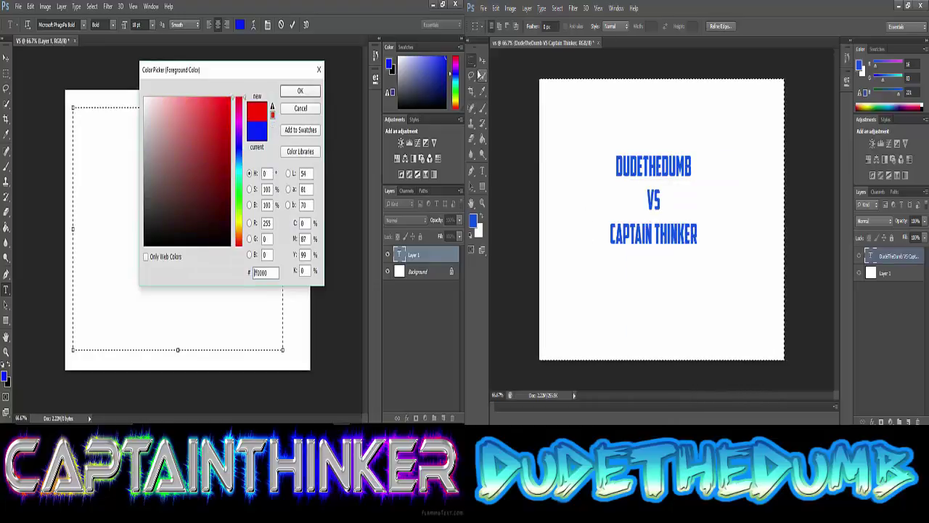
pyautogui.click(482, 61)
pyautogui.moveTo(733, 216); pyautogui.dragTo(736, 220)
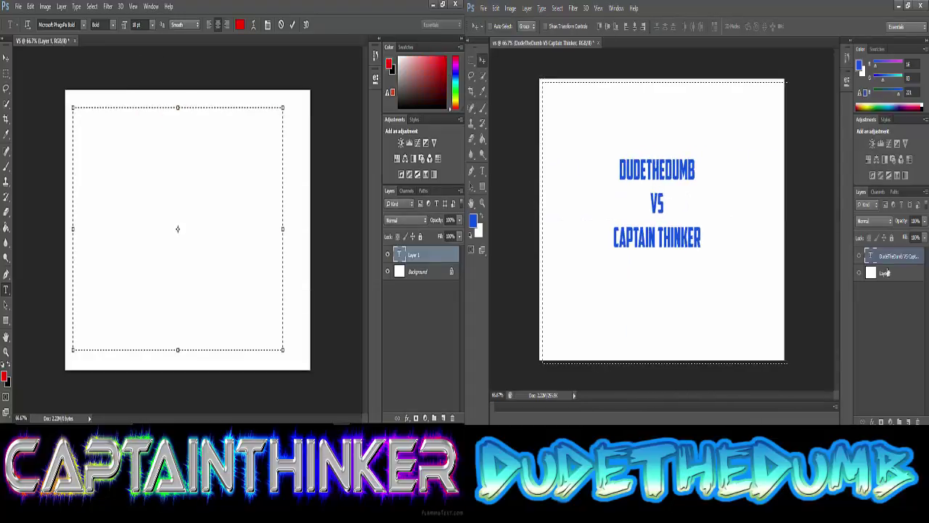
pyautogui.click(152, 25)
pyautogui.click(138, 217)
pyautogui.doubleClick(886, 272)
pyautogui.press('Escape')
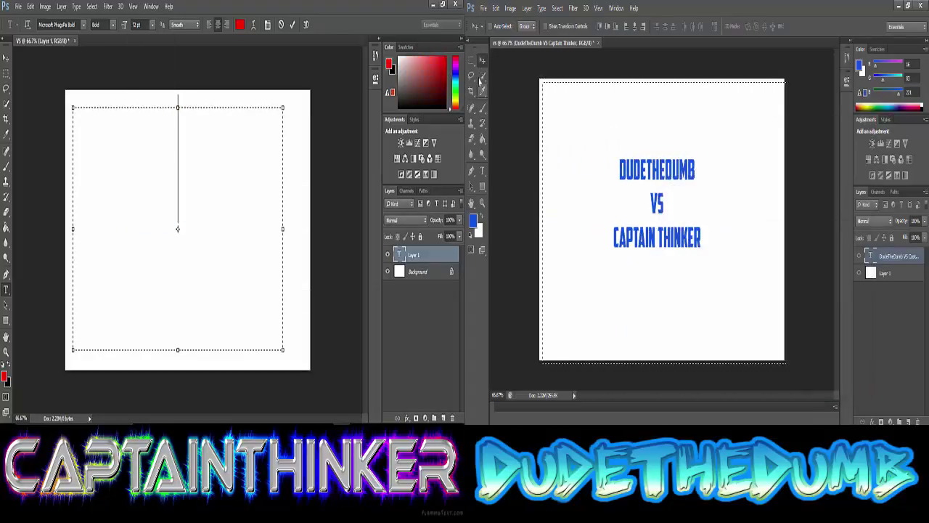
# Retype 'Verses' into the title text and reopen its text editing menu.
pyautogui.click(153, 24)
pyautogui.click(154, 165)
pyautogui.hotkey('ctrl', 'a')
pyautogui.write('Verses')
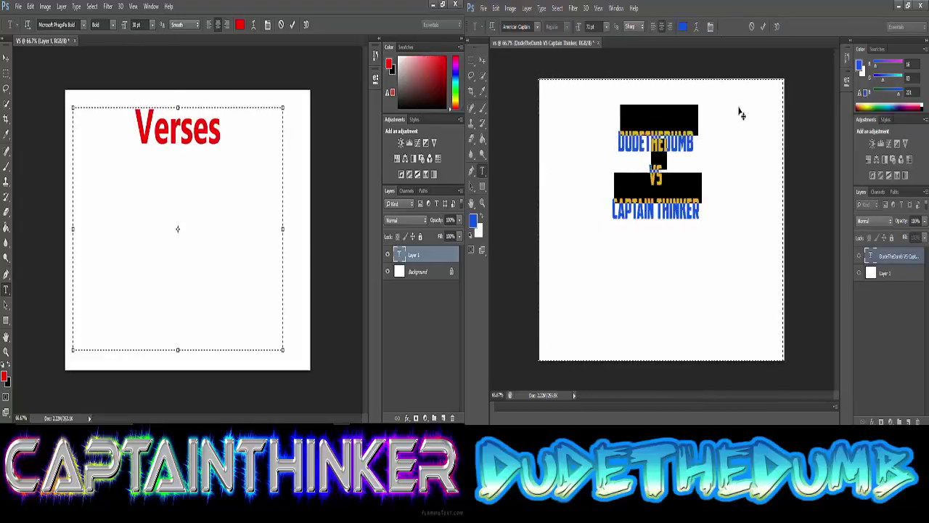
pyautogui.rightClick(656, 185)
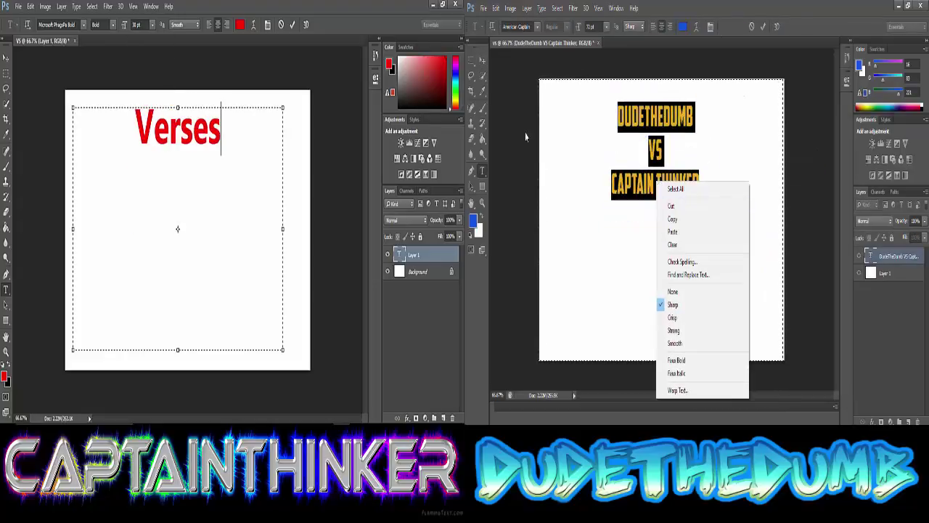
pyautogui.click(615, 156)
pyautogui.rightClick(657, 156)
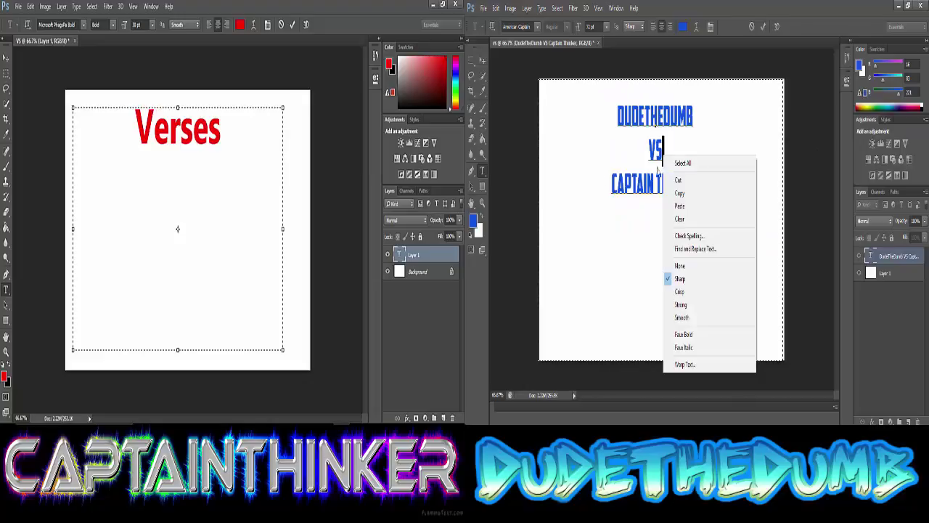
pyautogui.click(725, 187)
# Select all the title text, enter colour 0024ff, and type 'Time-lapse'.
pyautogui.hotkey('ctrl', 'a')
pyautogui.click(596, 26)
pyautogui.write('0024ff')
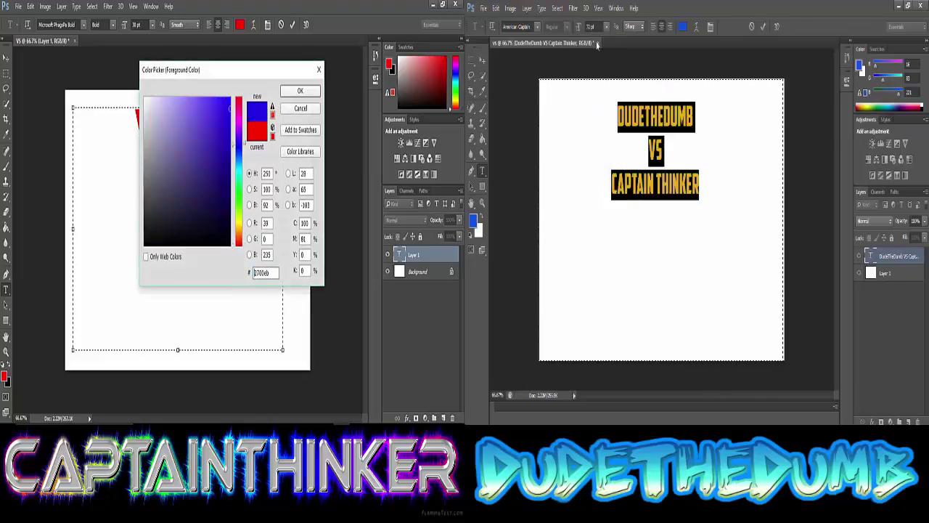
pyautogui.press('Return')
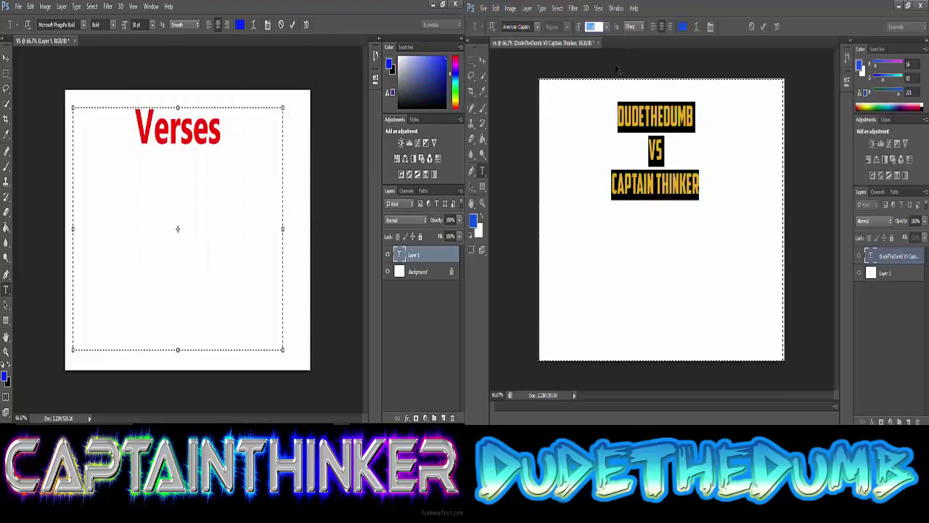
pyautogui.write('200Time-lapse')
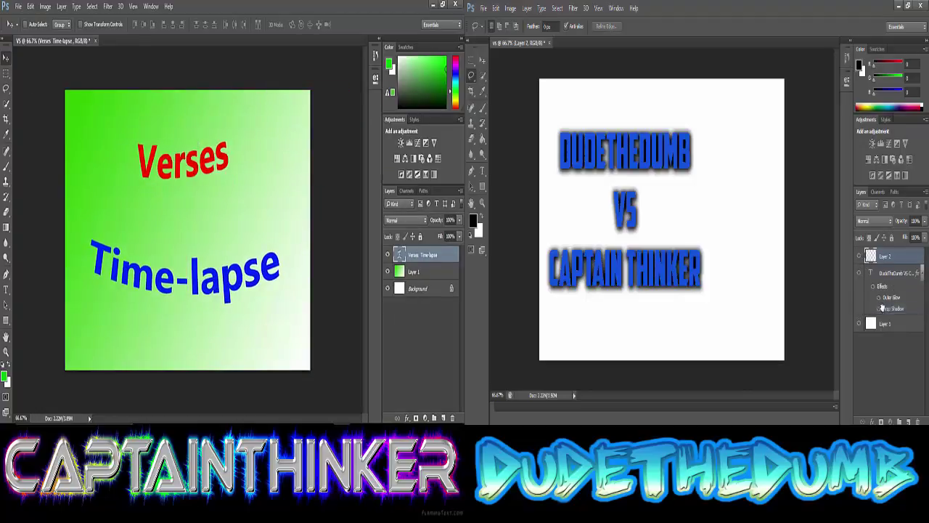
# Move Layer 2 below the title layer and search Google Images for 'stars'.
pyautogui.moveTo(882, 308); pyautogui.dragTo(882, 307)
pyautogui.press('l')
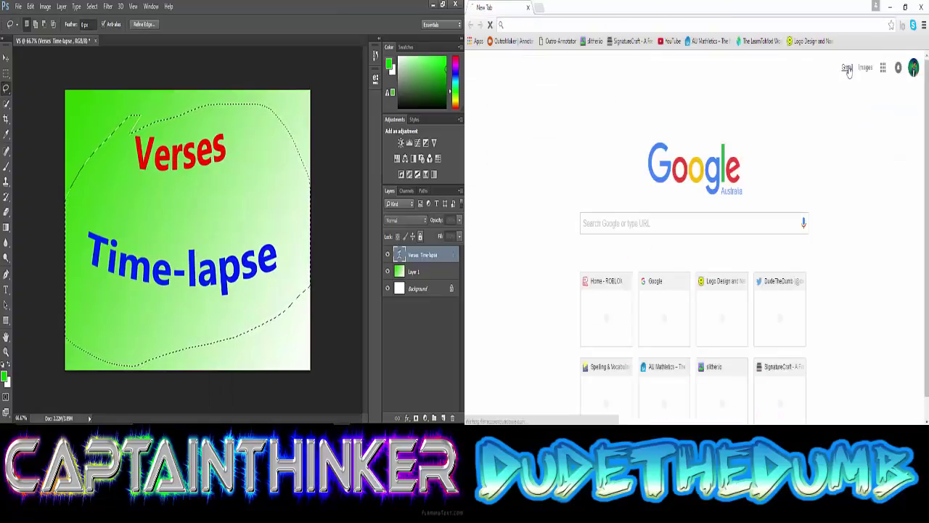
pyautogui.write('stars')
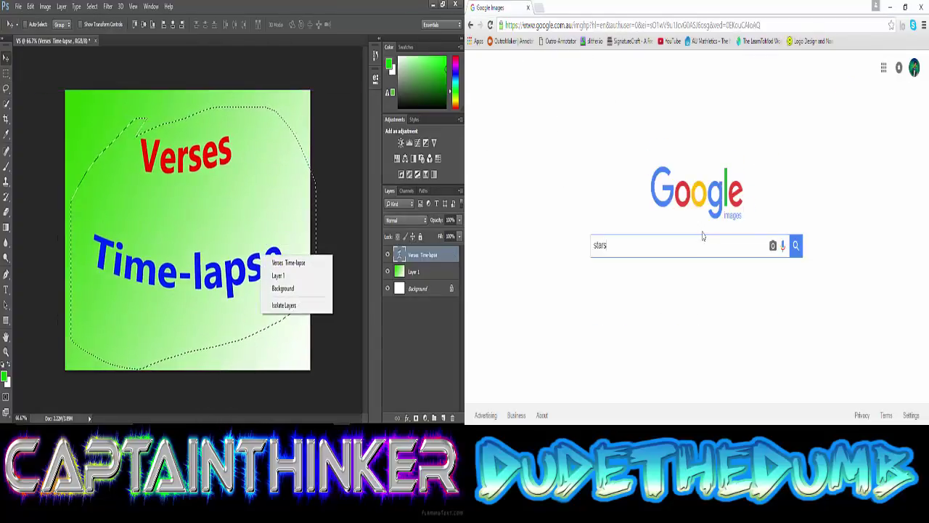
pyautogui.press('Return')
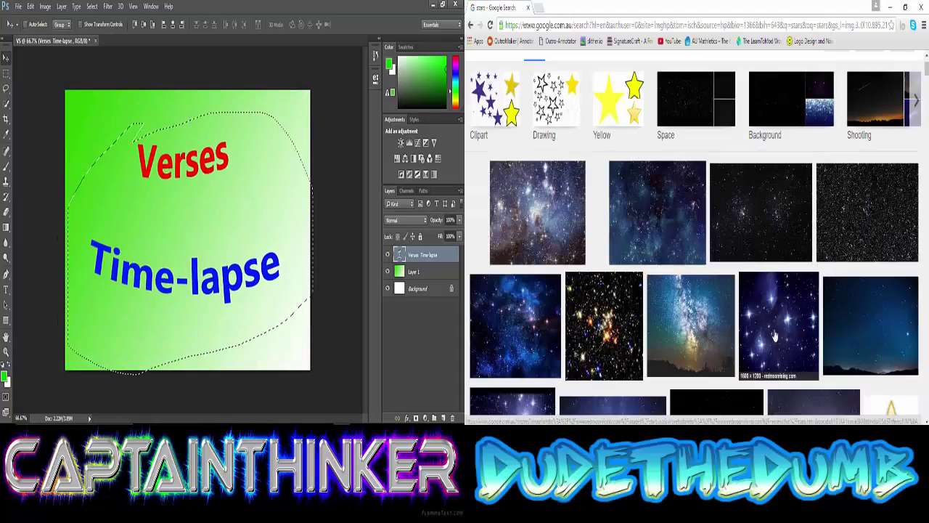
# Preview the first nebula result and browse further star images.
pyautogui.click(537, 212)
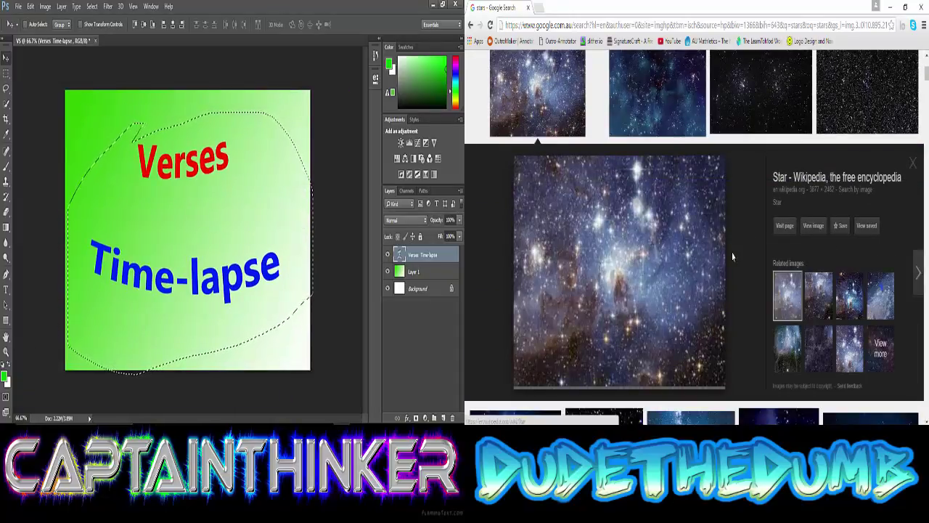
pyautogui.rightClick(172, 178)
pyautogui.click(207, 326)
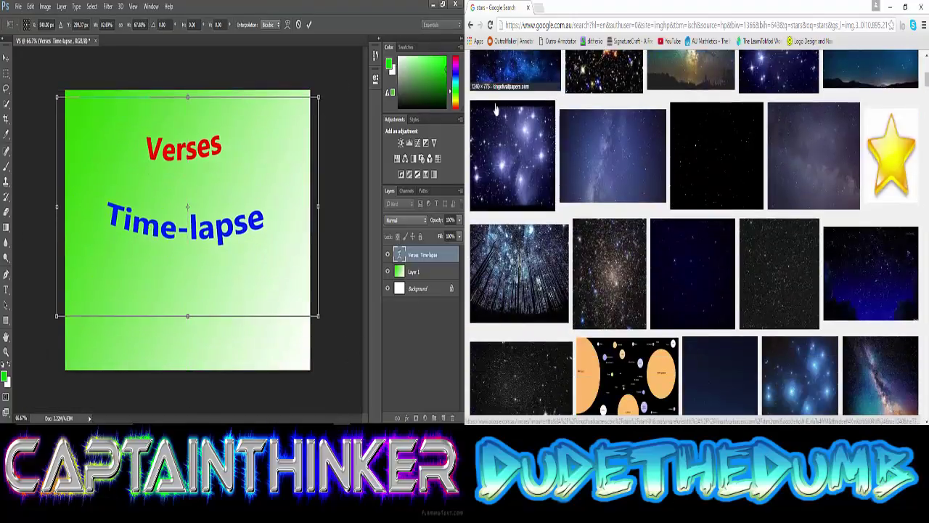
pyautogui.scroll(-3, 669, 189)
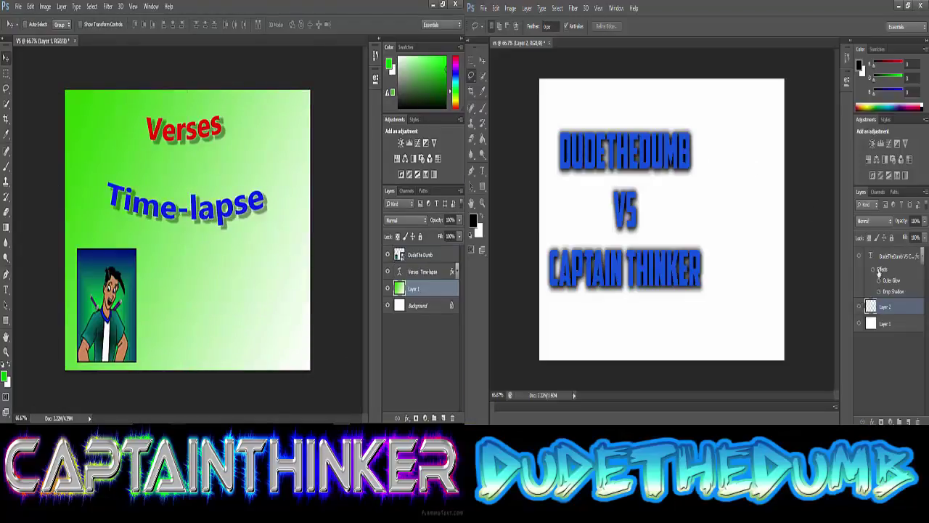
# Turn on Gradient Overlay for the title layer and lower its opacity.
pyautogui.rightClick(887, 256)
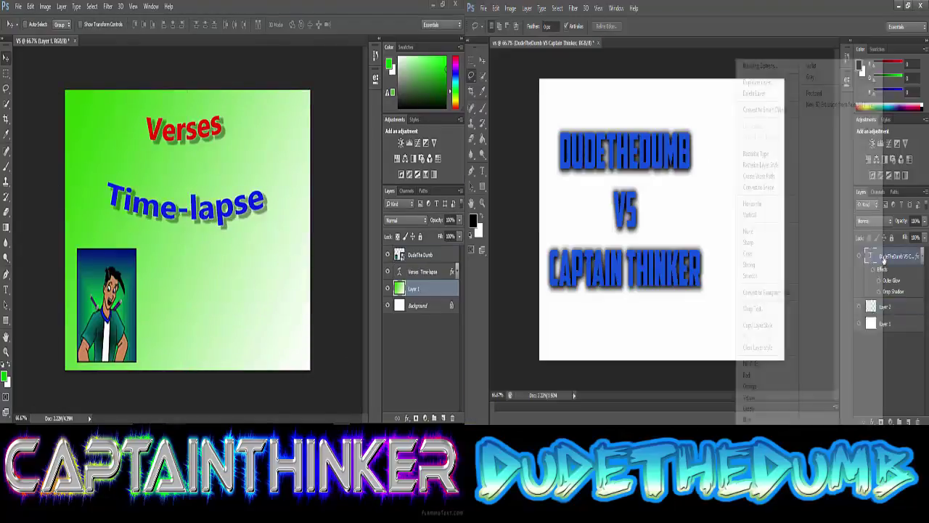
pyautogui.click(762, 65)
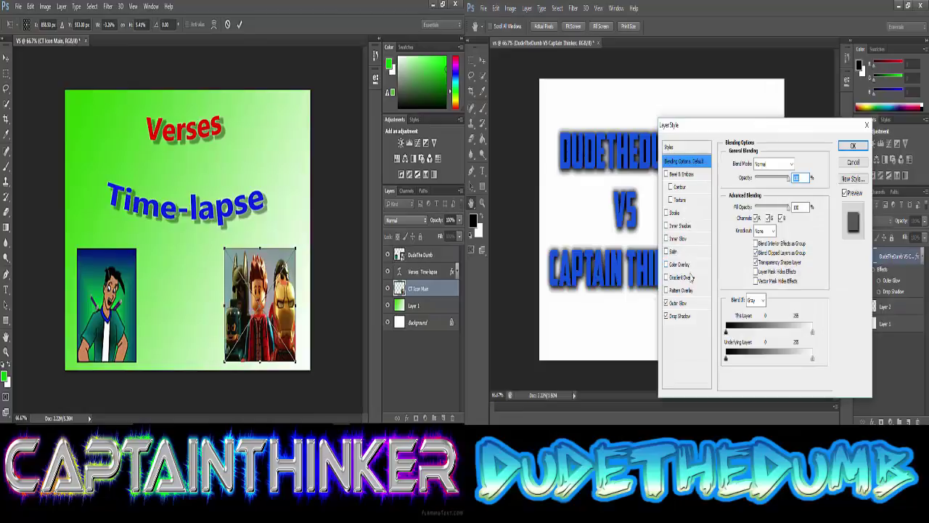
pyautogui.click(682, 277)
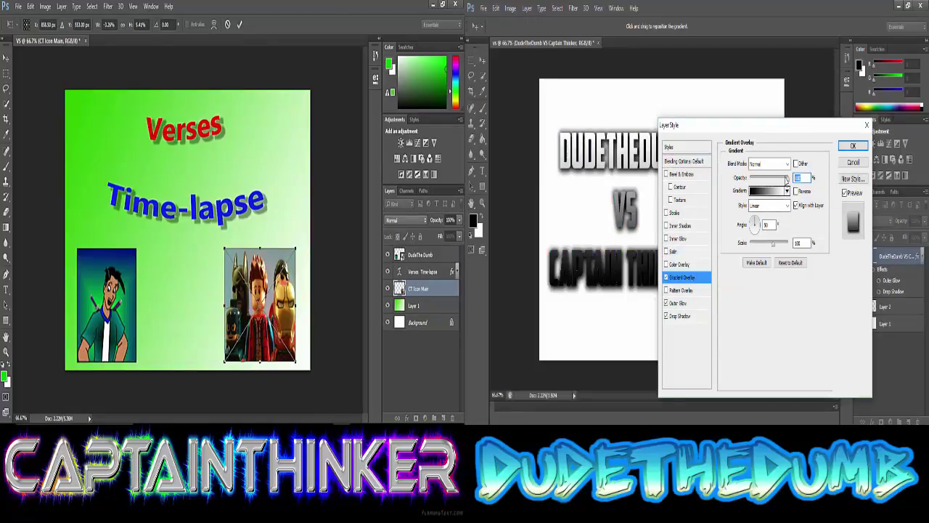
pyautogui.write('7')
pyautogui.press('Return')
pyautogui.write('5')
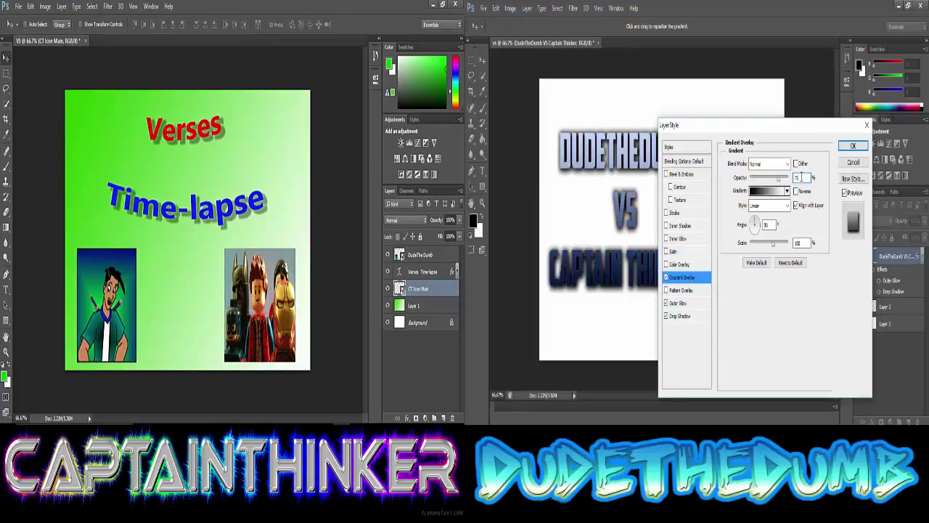
pyautogui.write('1')
pyautogui.write('50')
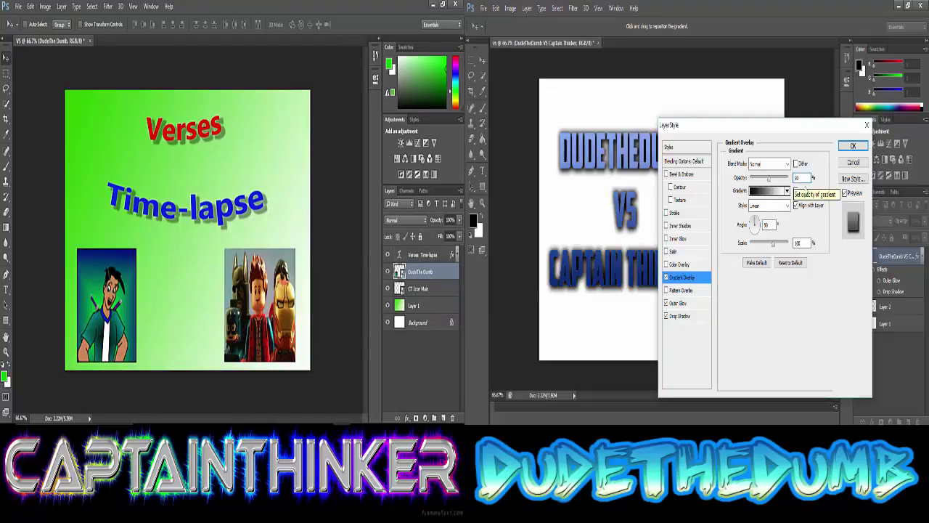
# Apply the Blue, Yellow, Blue preset gradient with its opacity stops shifted inward.
pyautogui.click(771, 190)
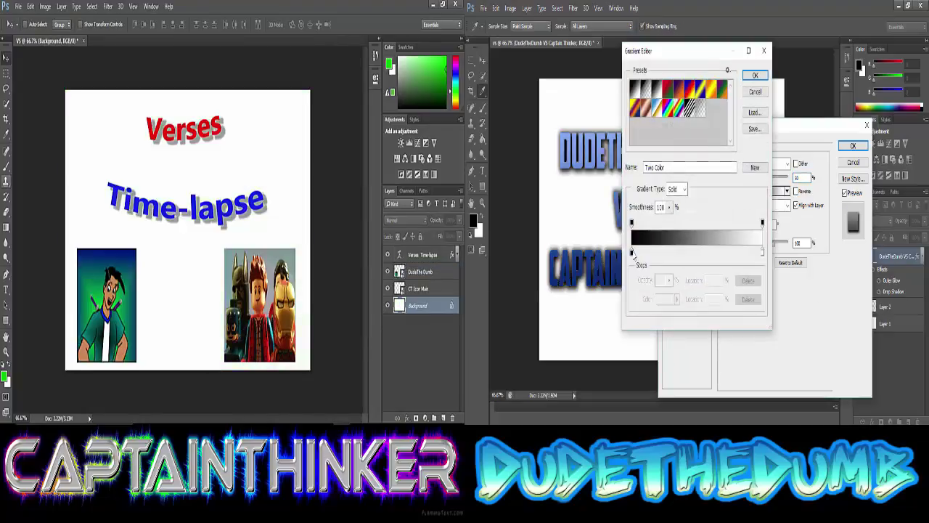
pyautogui.press('b')
pyautogui.moveTo(103, 127); pyautogui.dragTo(93, 224)
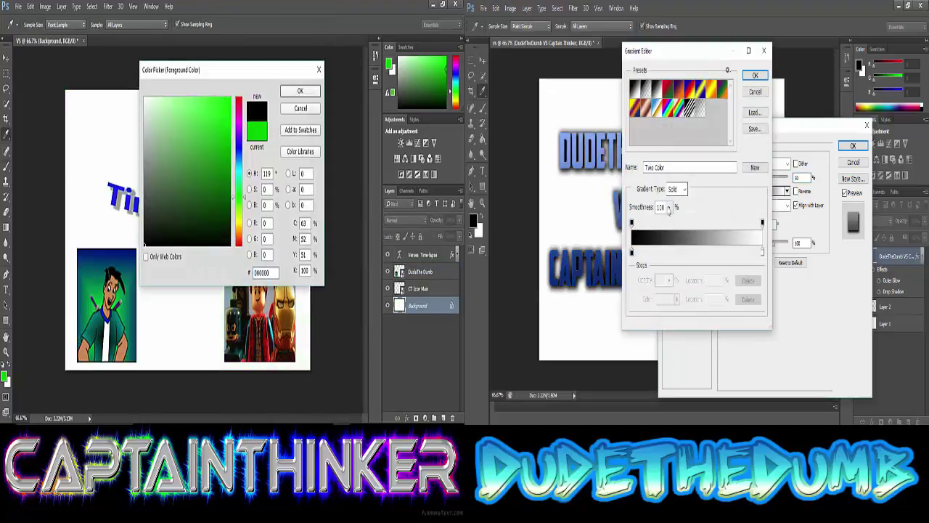
pyautogui.click(669, 90)
pyautogui.click(697, 88)
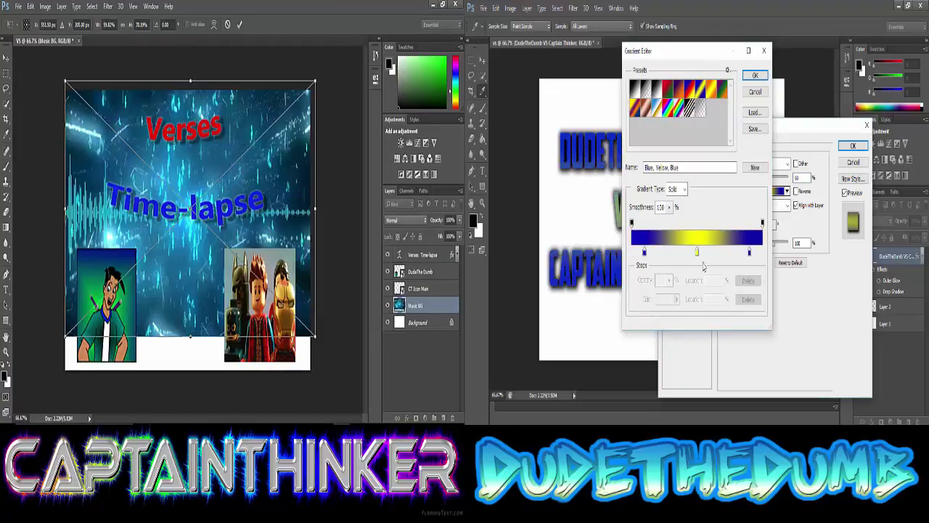
pyautogui.moveTo(760, 223); pyautogui.dragTo(752, 224)
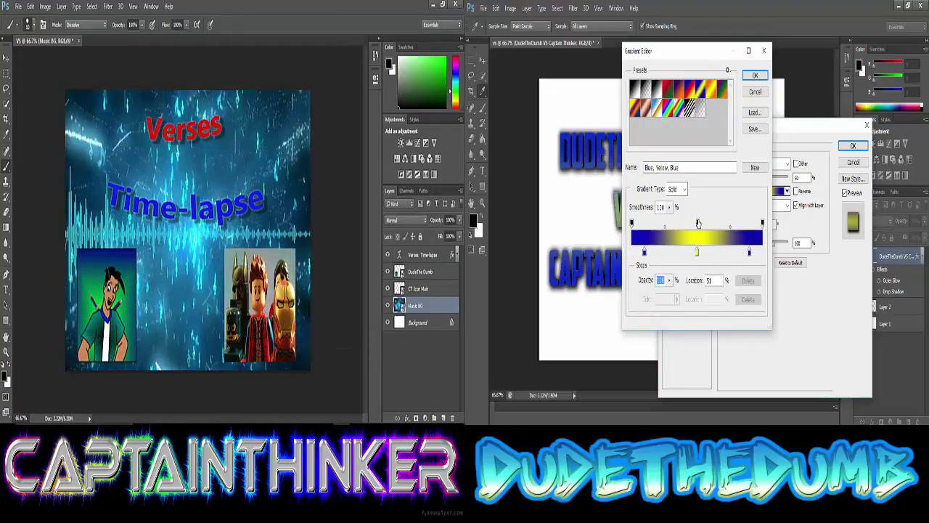
pyautogui.moveTo(633, 223); pyautogui.dragTo(670, 225)
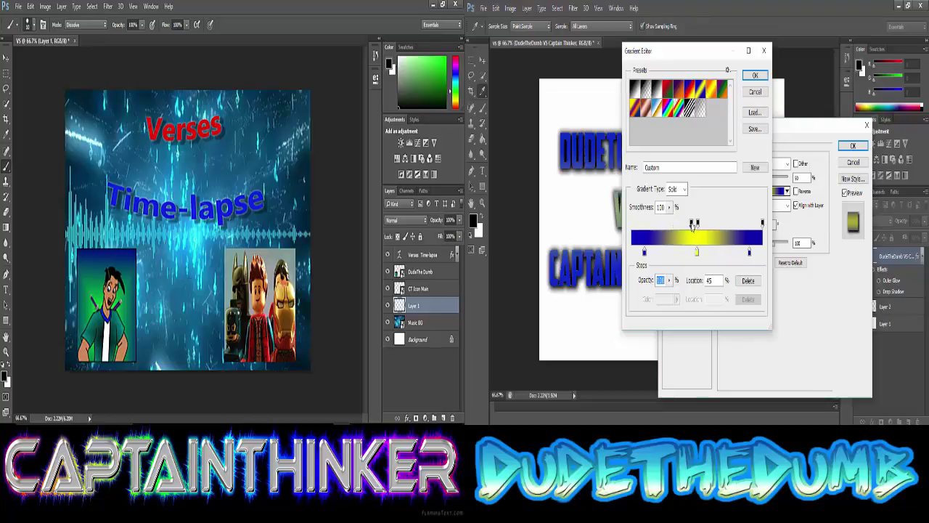
pyautogui.click(755, 75)
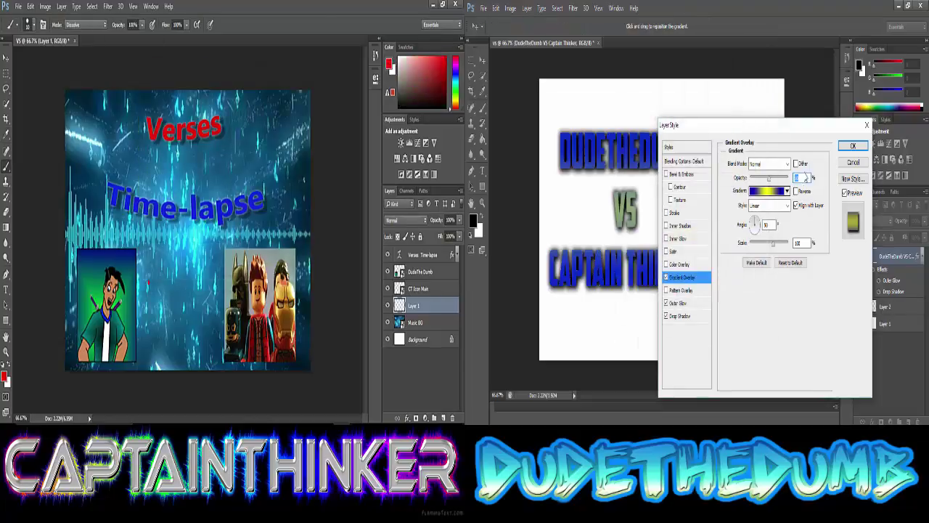
pyautogui.click(855, 147)
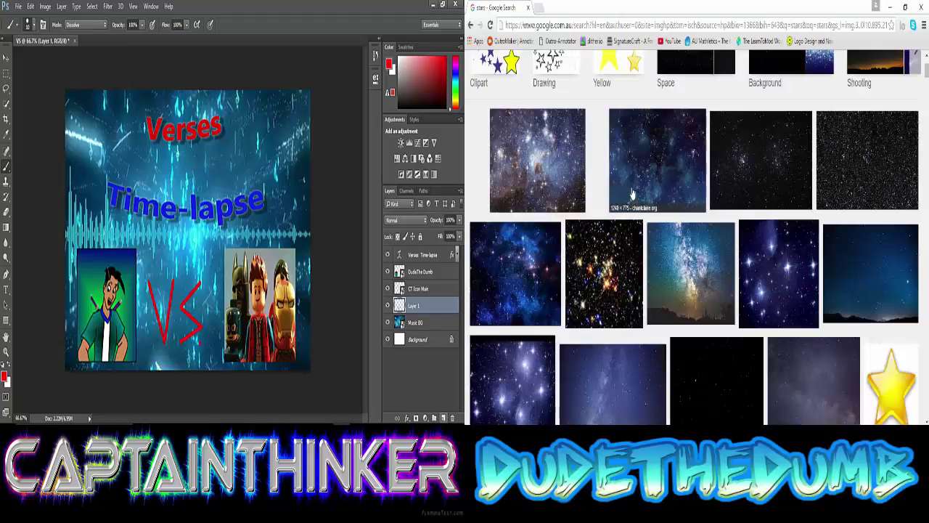
# Save the galaxy image from Google Images into the Games folder.
pyautogui.click(538, 160)
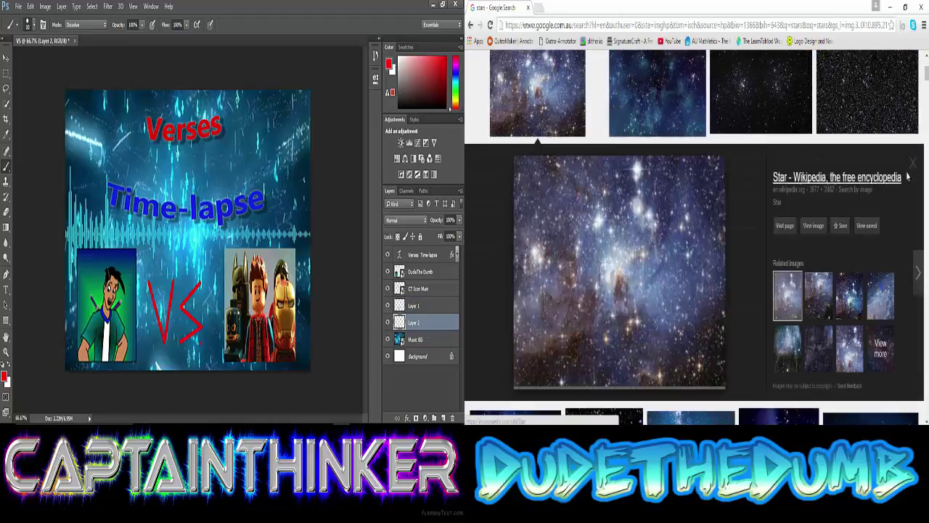
pyautogui.rightClick(661, 143)
pyautogui.click(683, 247)
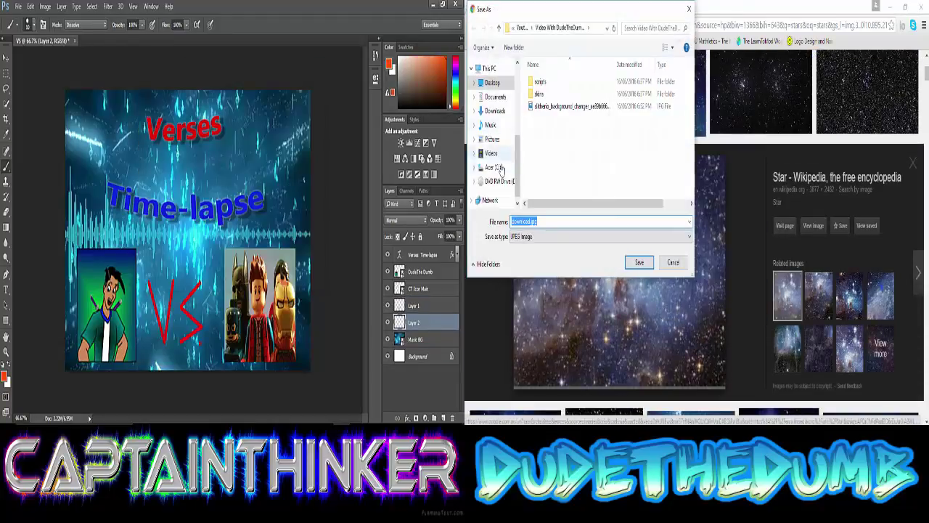
pyautogui.click(641, 263)
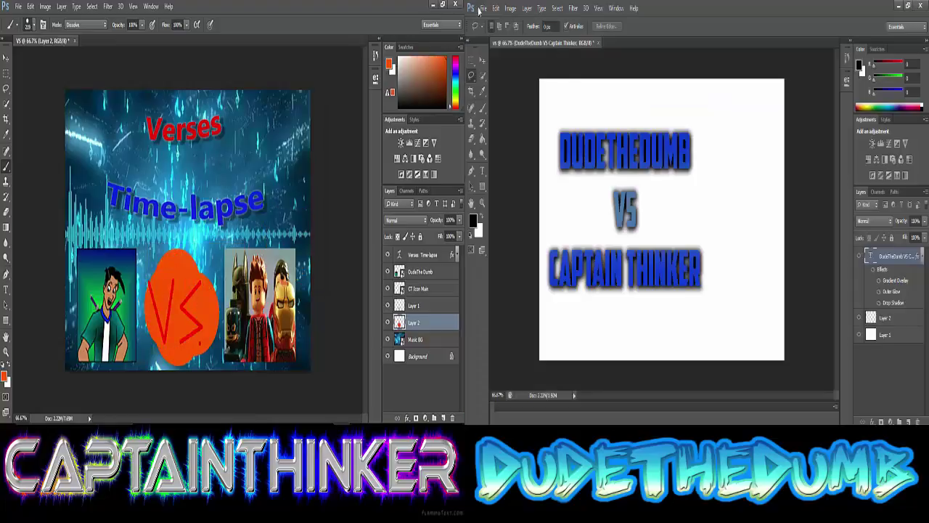
# Bring up Photoshop's File > Place dialog listing the downloaded star image.
pyautogui.click(483, 8)
pyautogui.moveTo(506, 126)
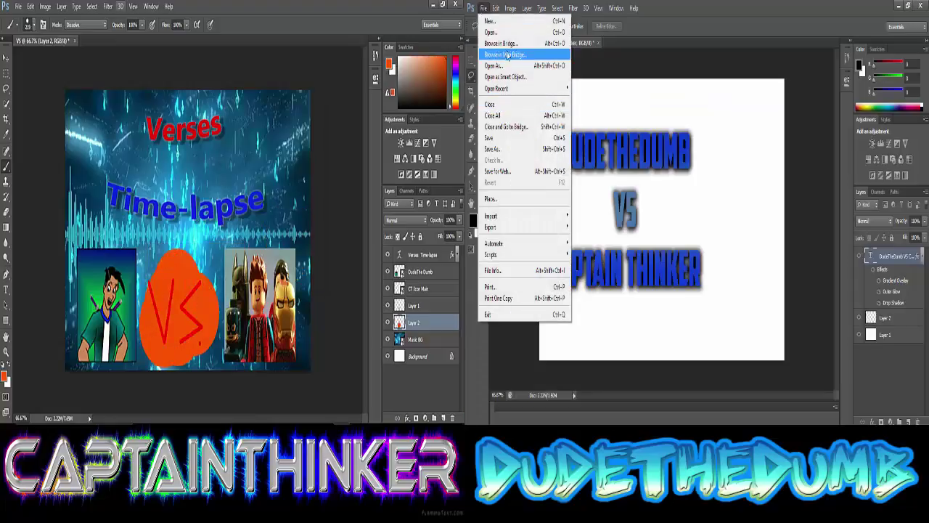
pyautogui.click(107, 6)
pyautogui.click(81, 178)
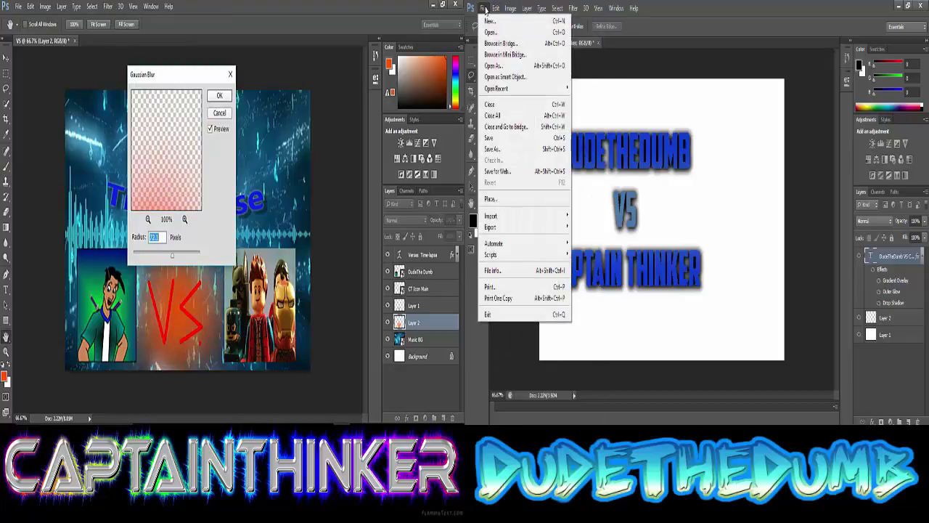
pyautogui.press('Escape')
pyautogui.click(490, 198)
pyautogui.click(5, 376)
# Place download.jpg and stretch the galaxy image to fill the whole canvas.
pyautogui.scroll(-3, 726, 218)
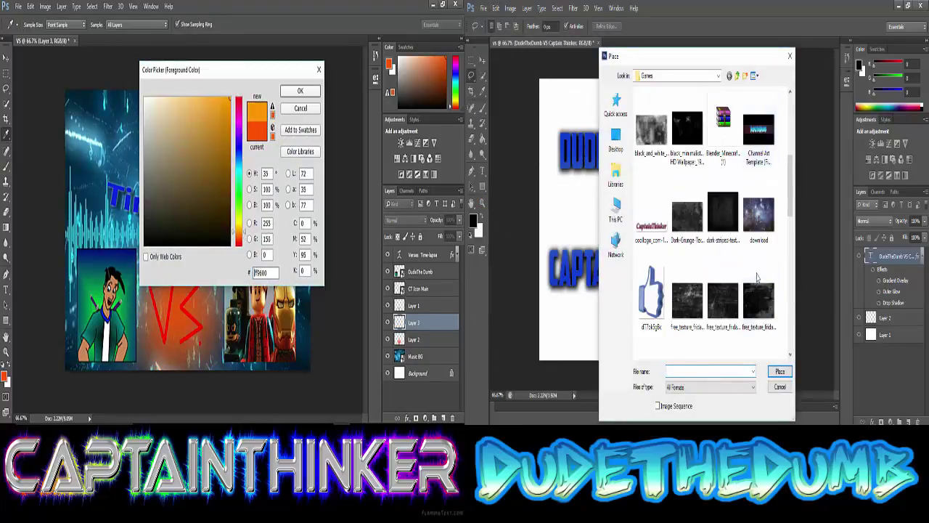
pyautogui.doubleClick(733, 131)
pyautogui.moveTo(622, 181); pyautogui.dragTo(543, 77)
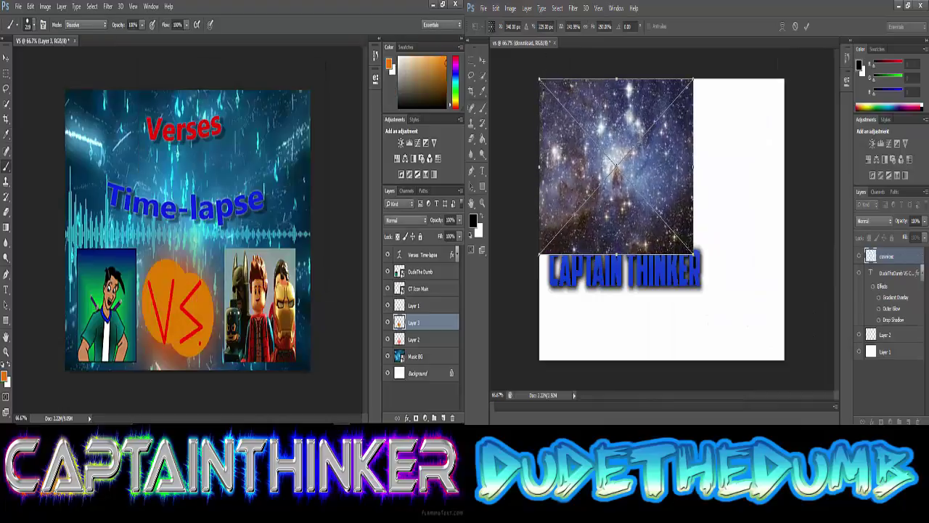
pyautogui.moveTo(694, 311); pyautogui.dragTo(783, 359)
pyautogui.click(107, 6)
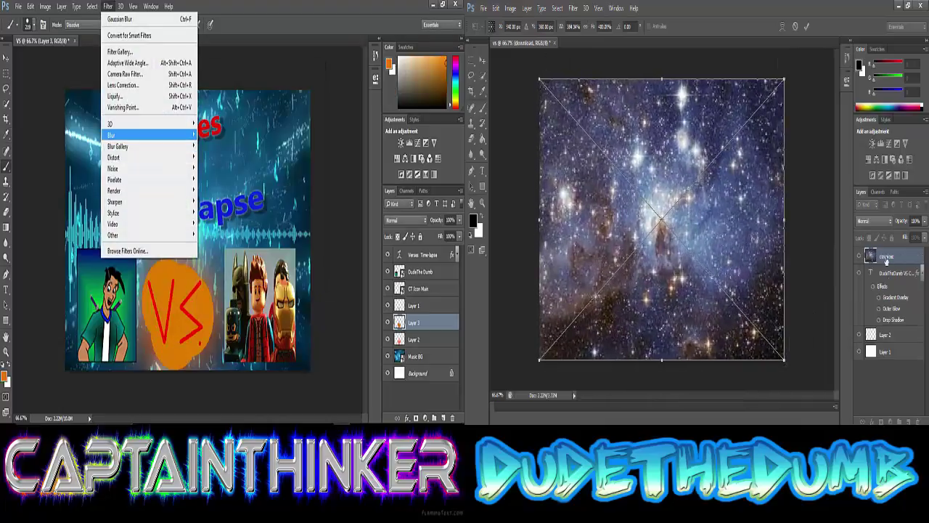
pyautogui.click(80, 138)
pyautogui.press('Return')
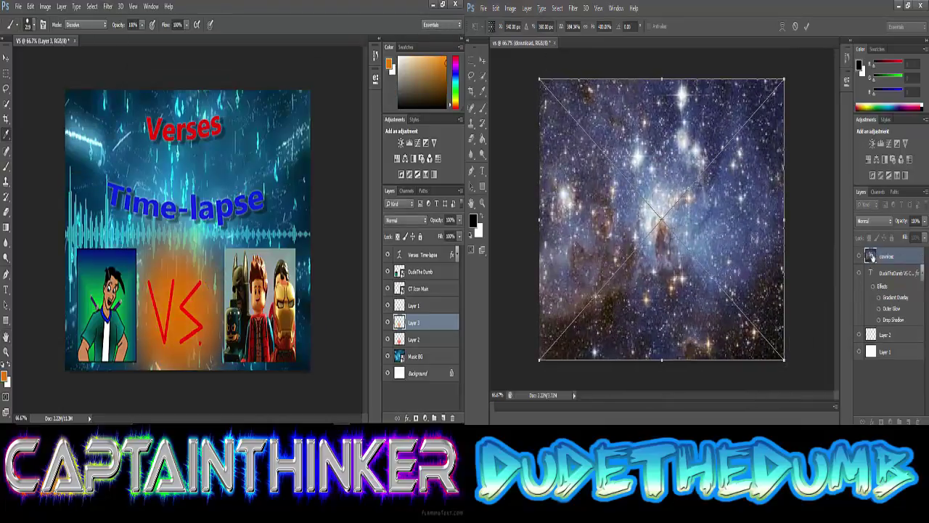
pyautogui.click(5, 376)
pyautogui.press('Return')
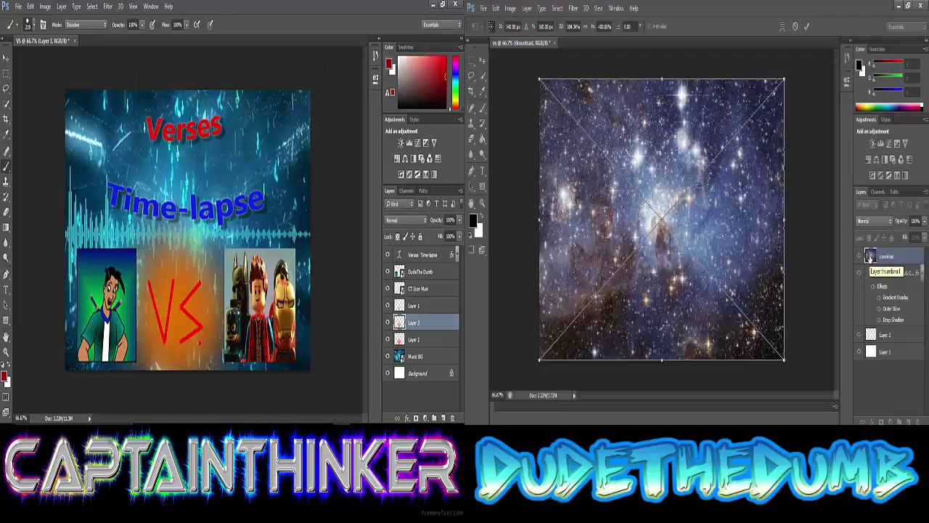
pyautogui.click(5, 376)
pyautogui.press('Return')
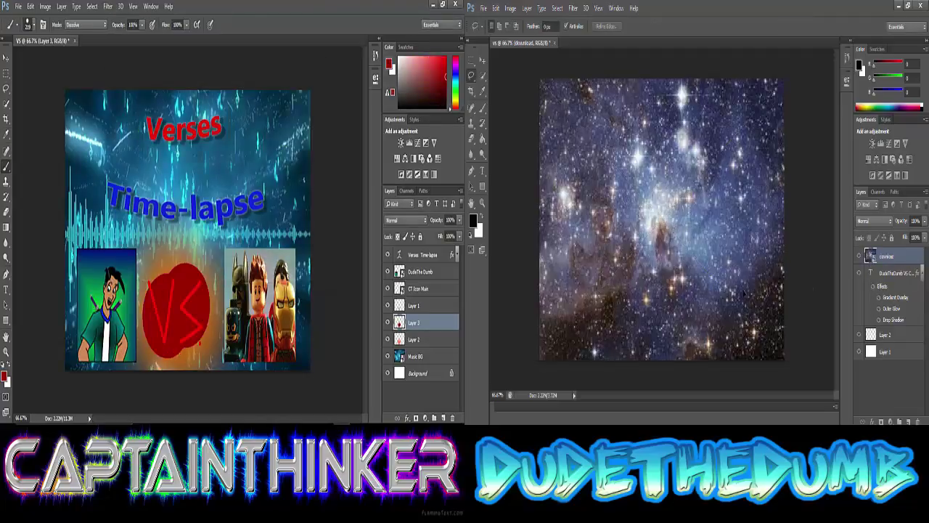
# Close the separate galaxy document and set the galaxy layer's opacity to 50%.
pyautogui.click(108, 6)
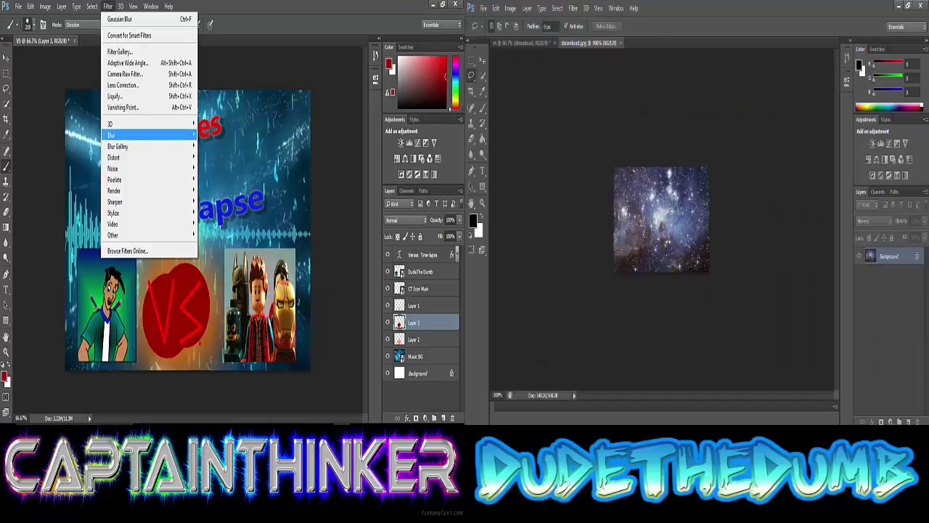
pyautogui.click(146, 135)
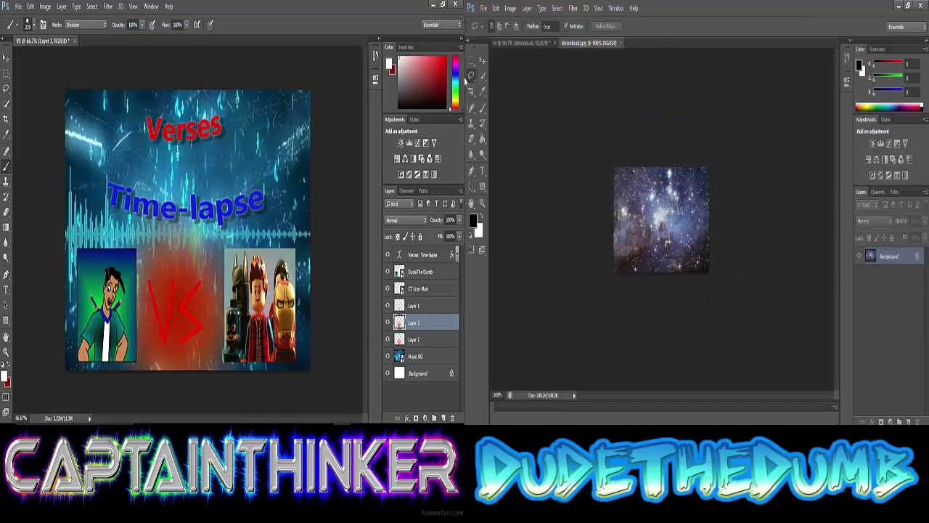
pyautogui.rightClick(413, 305)
pyautogui.click(387, 306)
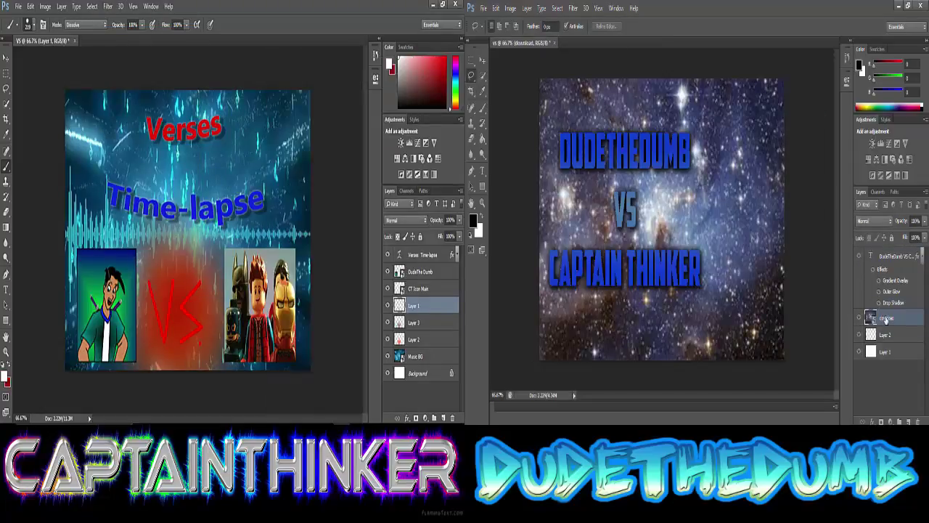
pyautogui.doubleClick(432, 306)
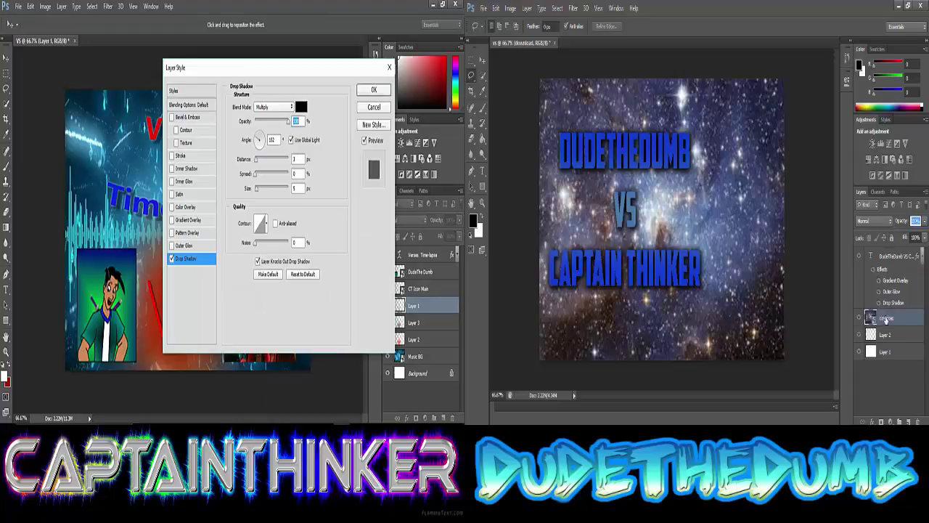
pyautogui.write('50')
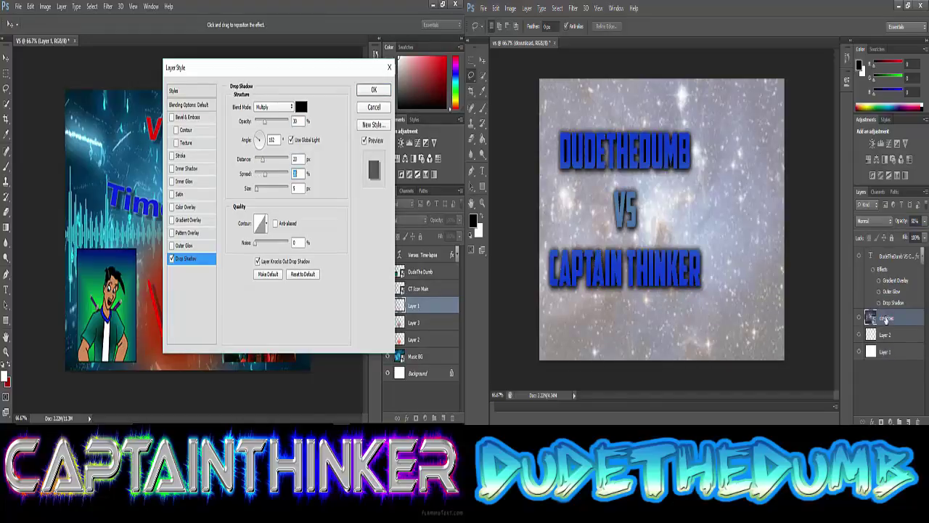
pyautogui.hotkey('alt', 'Tab')
pyautogui.press('Return')
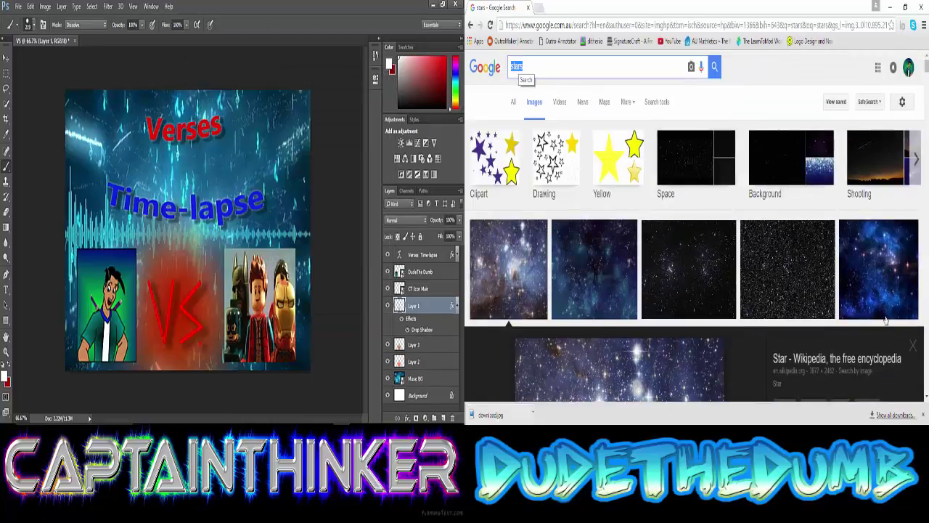
# Run the 'bricks' image search and scroll through the brick results.
pyautogui.press('Return')
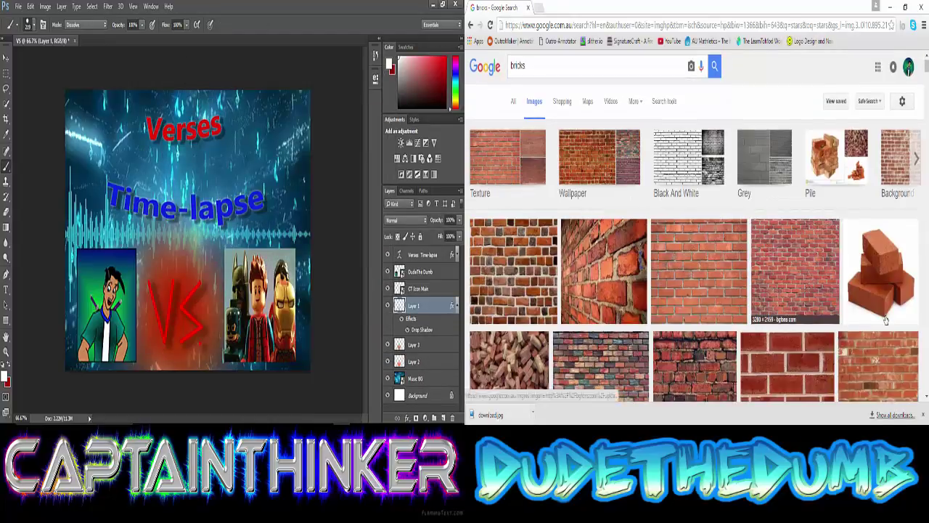
pyautogui.scroll(-5, 884, 320)
pyautogui.scroll(-3, 885, 320)
pyautogui.scroll(-2, 885, 320)
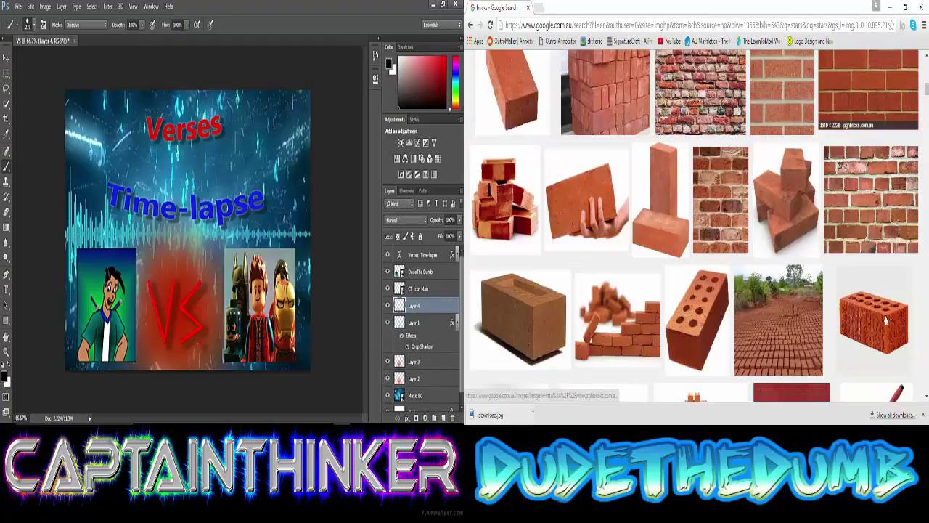
pyautogui.scroll(3, 885, 321)
pyautogui.scroll(1, 885, 321)
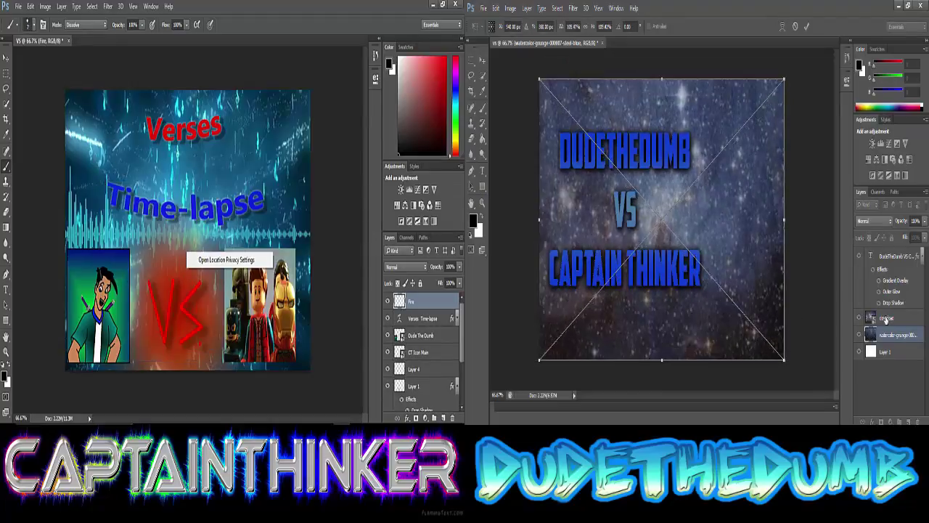
# Commit the placed texture's size and toggle between the Eraser and Brush tools.
pyautogui.press('Return')
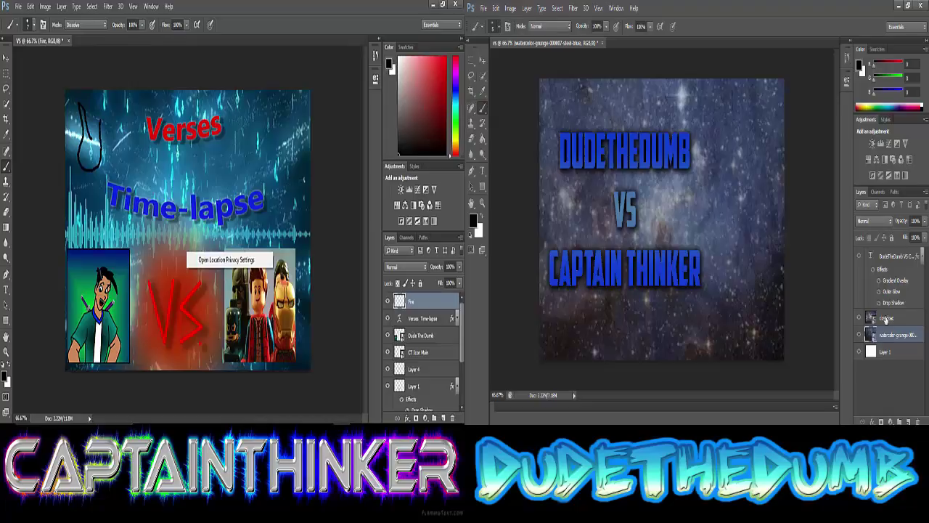
pyautogui.click(494, 25)
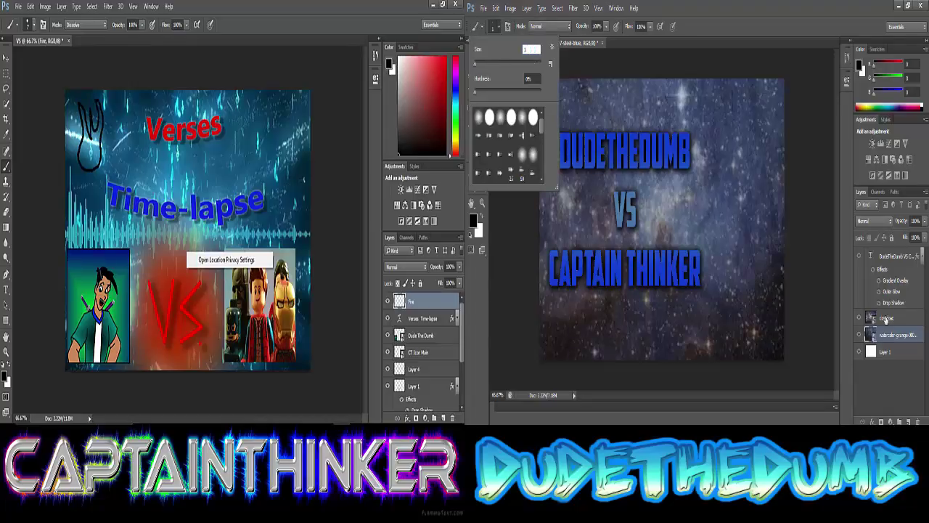
pyautogui.press('e')
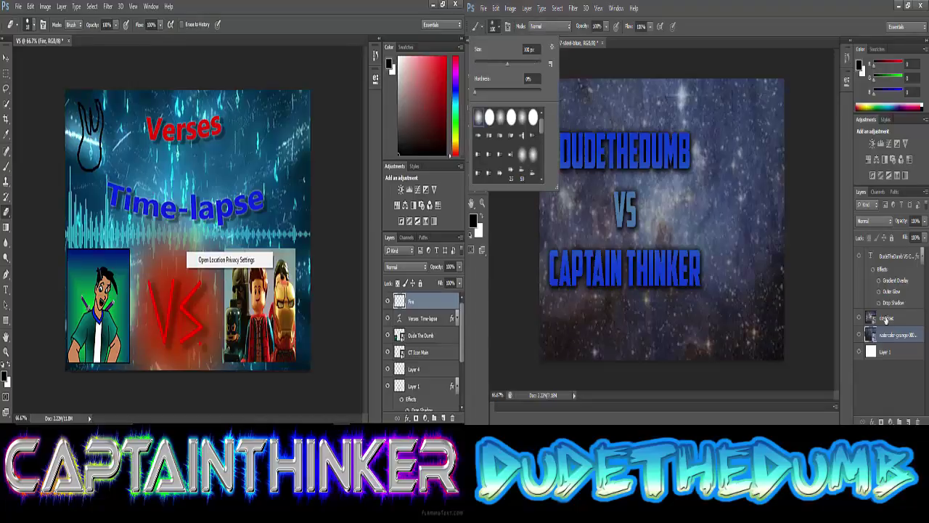
pyautogui.press('Return')
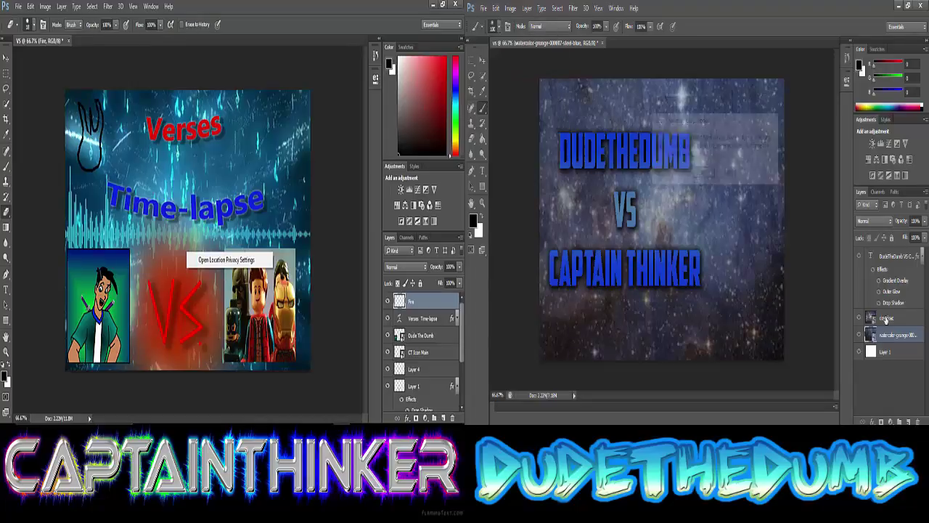
pyautogui.press('b')
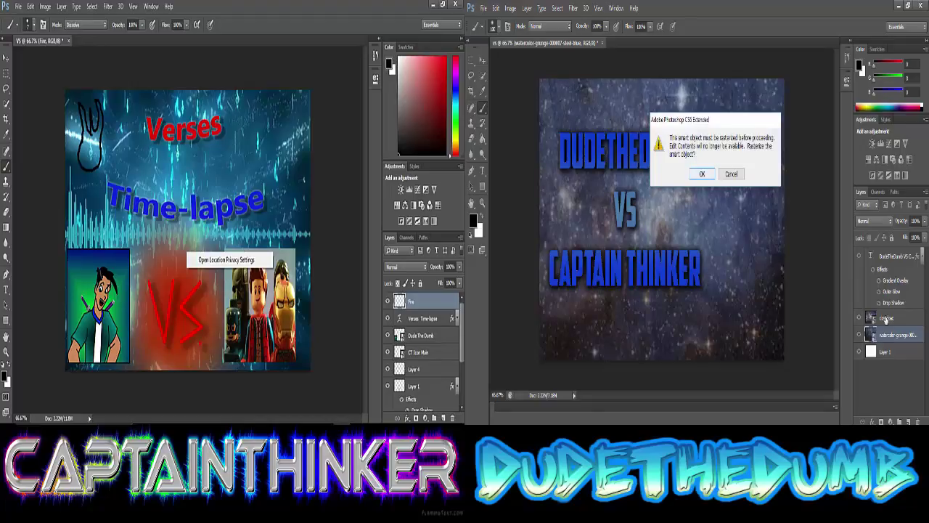
# Dismiss the rasterize warning, paint the flame sketch orange on a new layer, and zoom in.
pyautogui.press('Return')
pyautogui.hotkey('ctrl', 'shift', 'alt', 'n')
pyautogui.press('i')
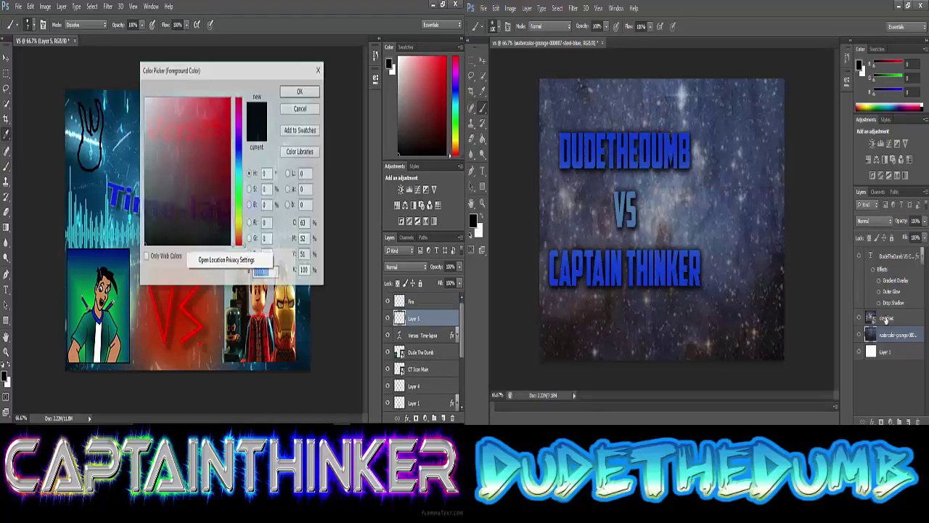
pyautogui.press('Return')
pyautogui.press('b')
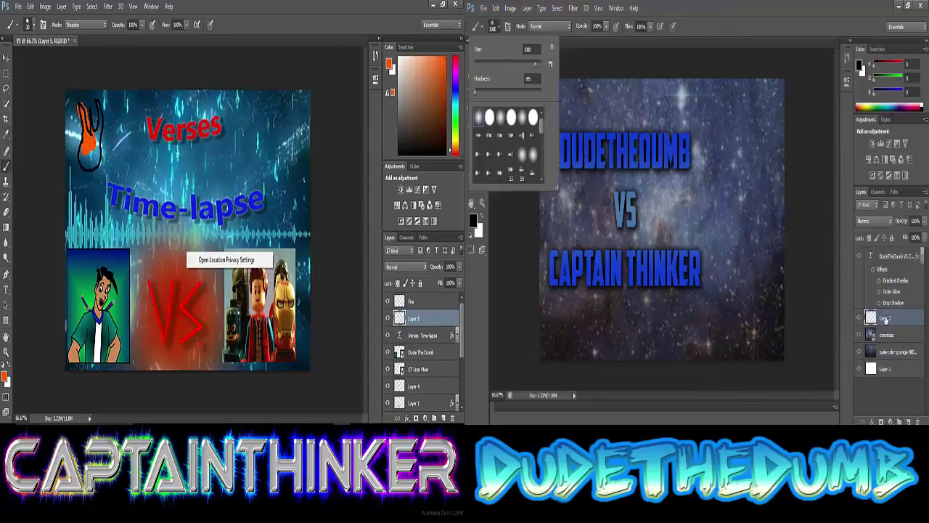
pyautogui.press('Return')
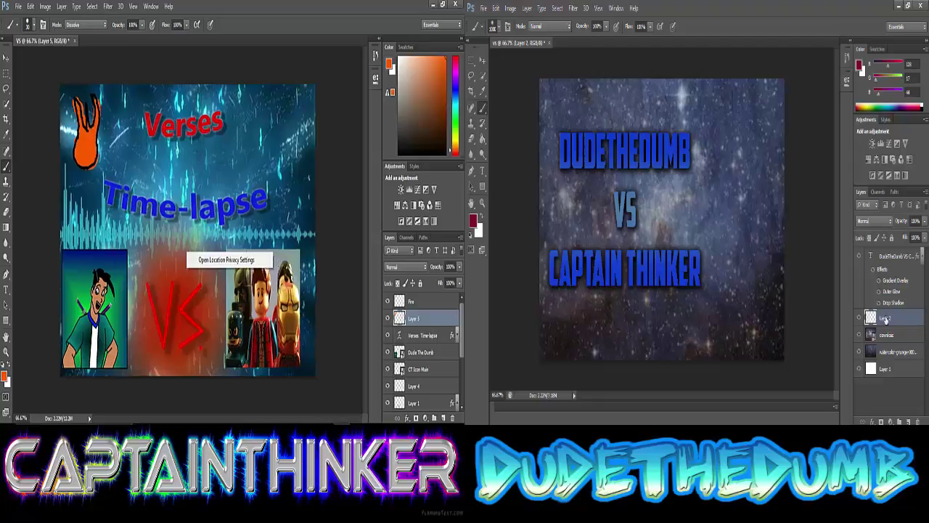
pyautogui.hotkey('ctrl', '+')
pyautogui.hotkey('ctrl', '+')
pyautogui.hotkey('ctrl', '+')
pyautogui.hotkey('ctrl', '+')
# Paint a soft green wash behind VS, tidy the flame edge, and set the wash opacity to 0.
pyautogui.scroll(5, 250, 231)
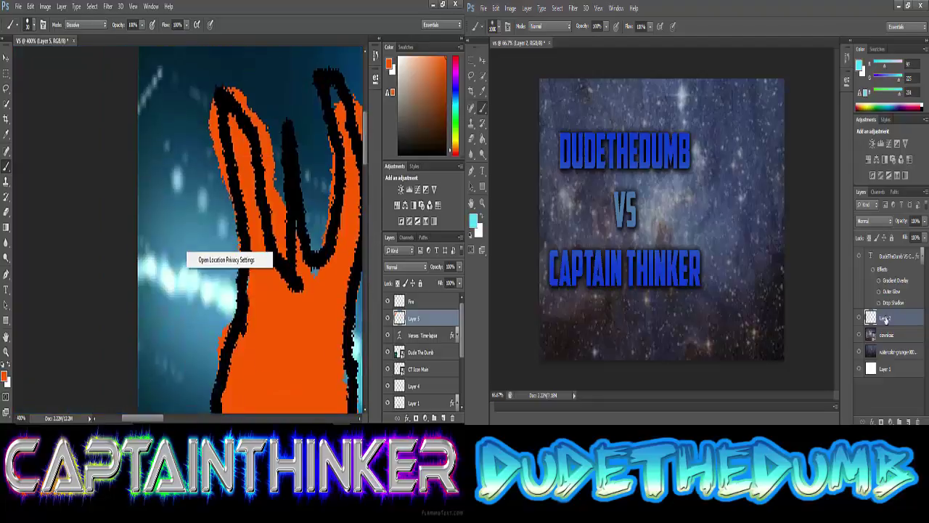
pyautogui.scroll(3, 250, 231)
pyautogui.moveTo(725, 326); pyautogui.dragTo(809, 114)
pyautogui.press('e')
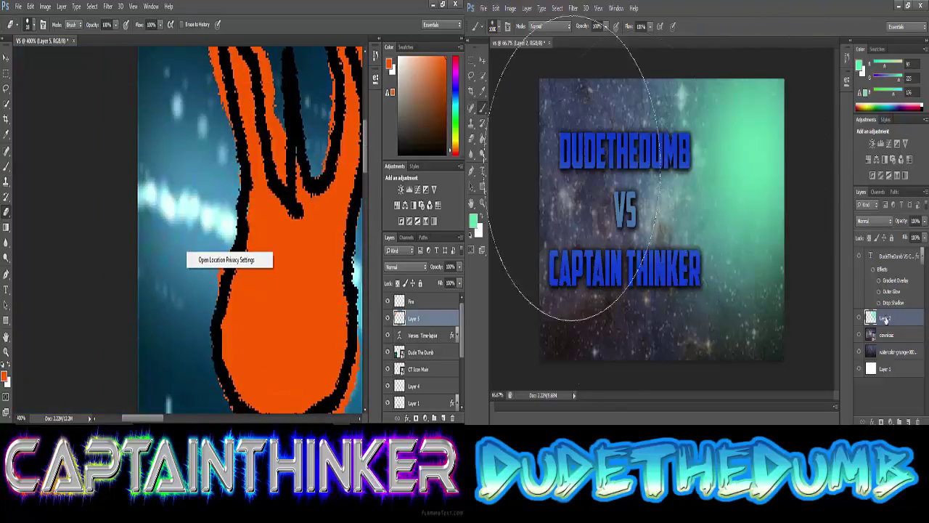
pyautogui.moveTo(591, 197); pyautogui.dragTo(612, 373)
pyautogui.moveTo(218, 51); pyautogui.dragTo(221, 123)
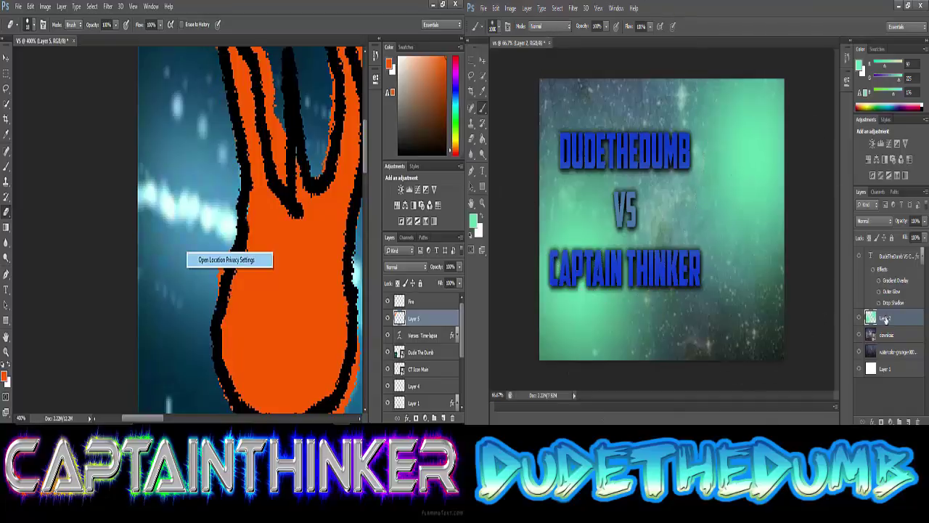
pyautogui.write('0')
pyautogui.press('Return')
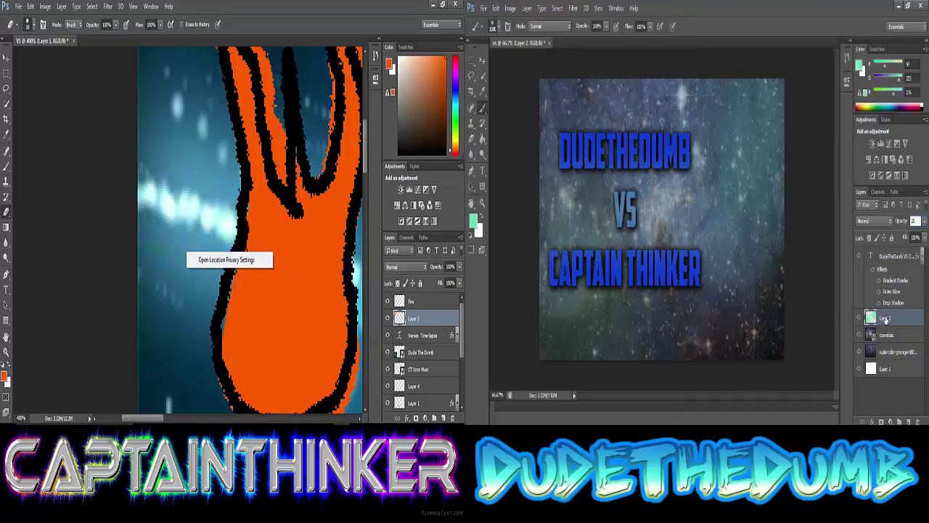
pyautogui.scroll(-5, 250, 231)
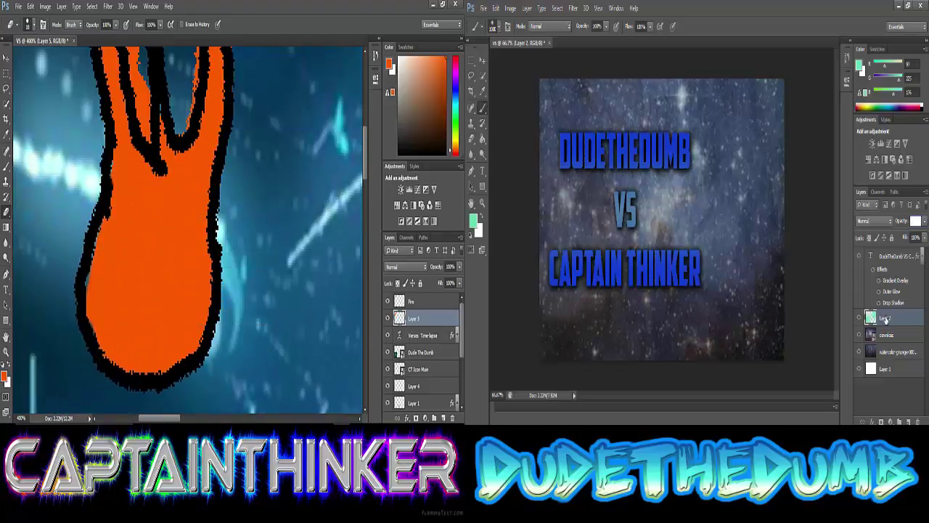
pyautogui.scroll(3, 189, 232)
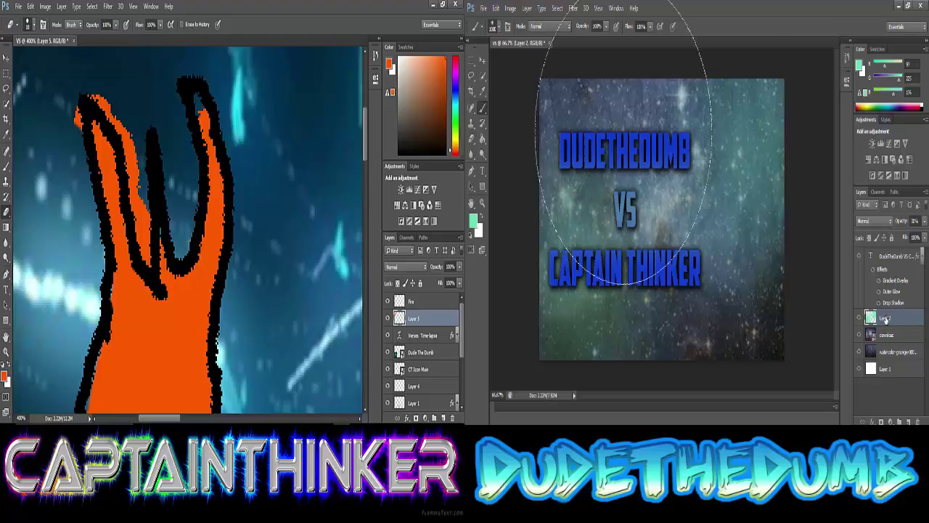
# Thicken the flame's inner left outline, cancel Gaussian Blur, and move watercolour-grunge above cosmos.
pyautogui.moveTo(100, 102); pyautogui.dragTo(148, 257)
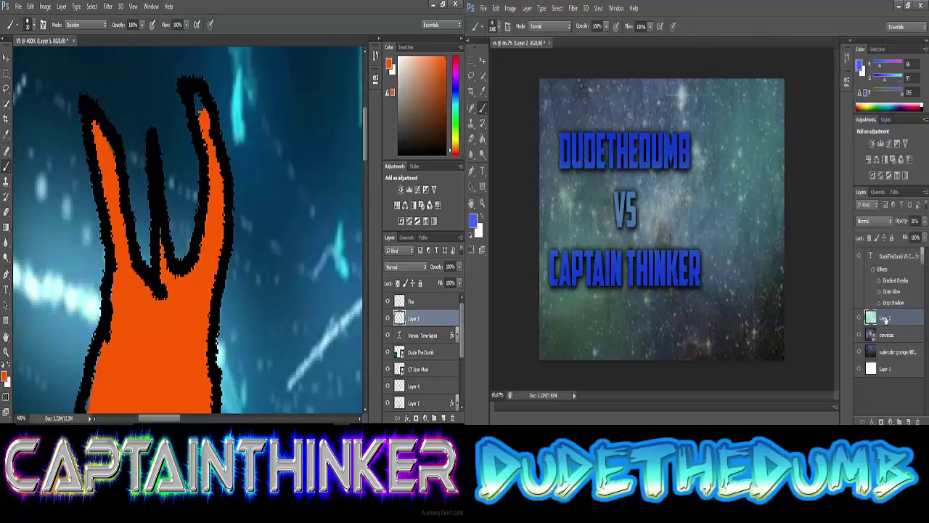
pyautogui.press('e')
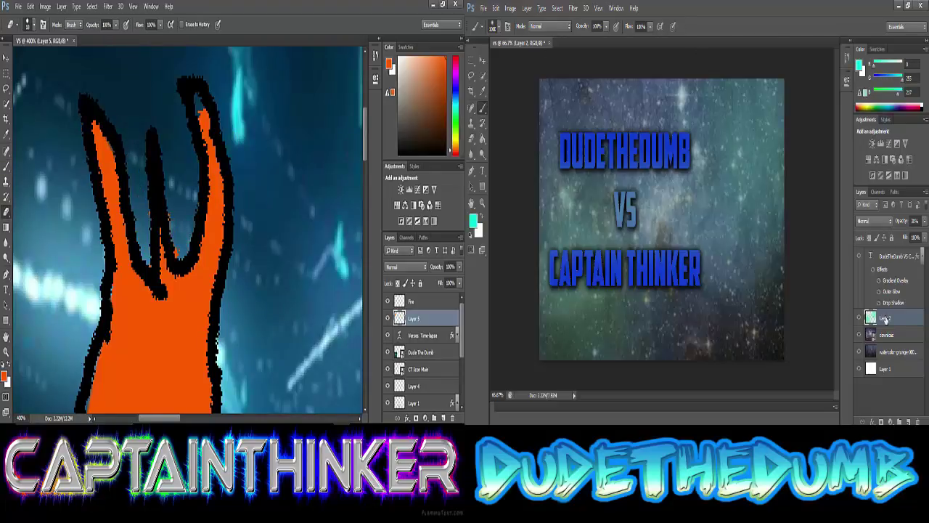
pyautogui.click(108, 6)
pyautogui.click(80, 175)
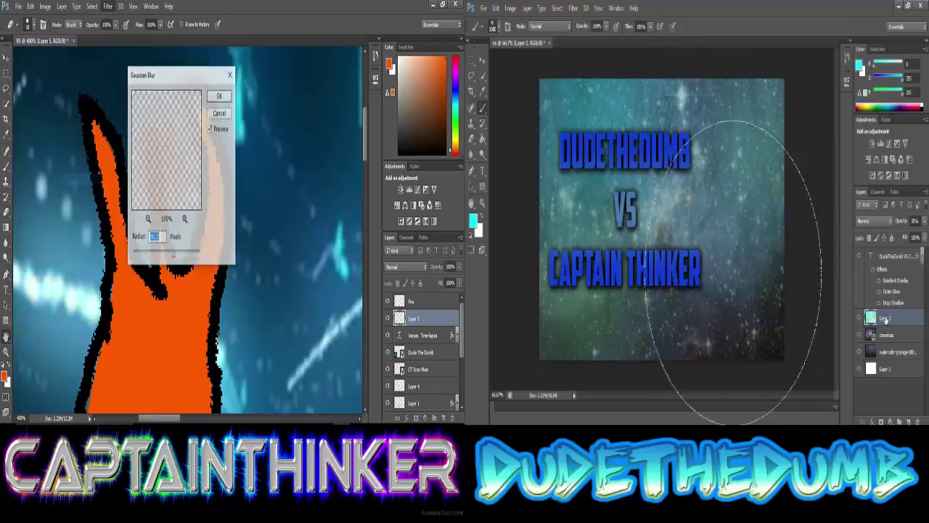
pyautogui.press('Return')
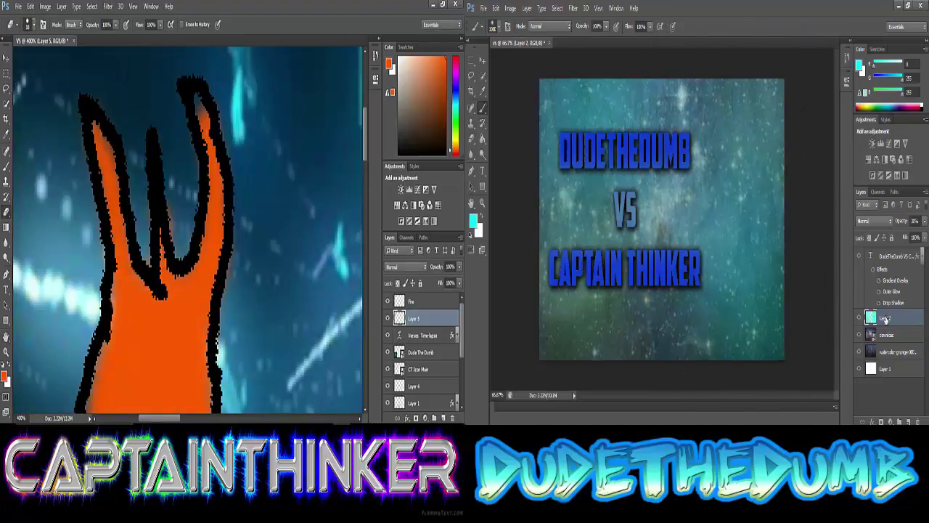
pyautogui.scroll(-5, 189, 232)
pyautogui.moveTo(885, 319); pyautogui.dragTo(885, 319)
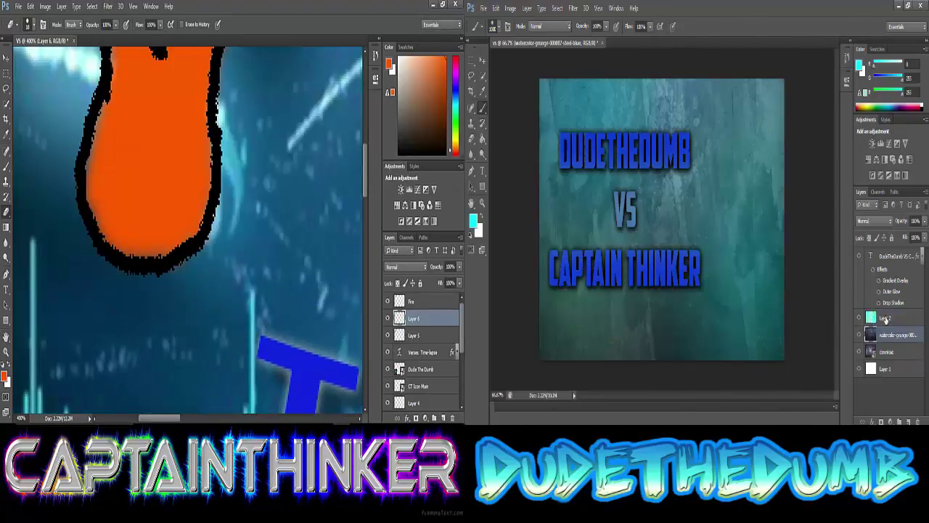
# Search Google Images for 'crack' and save a cracked-wall image to the computer.
pyautogui.write('5')
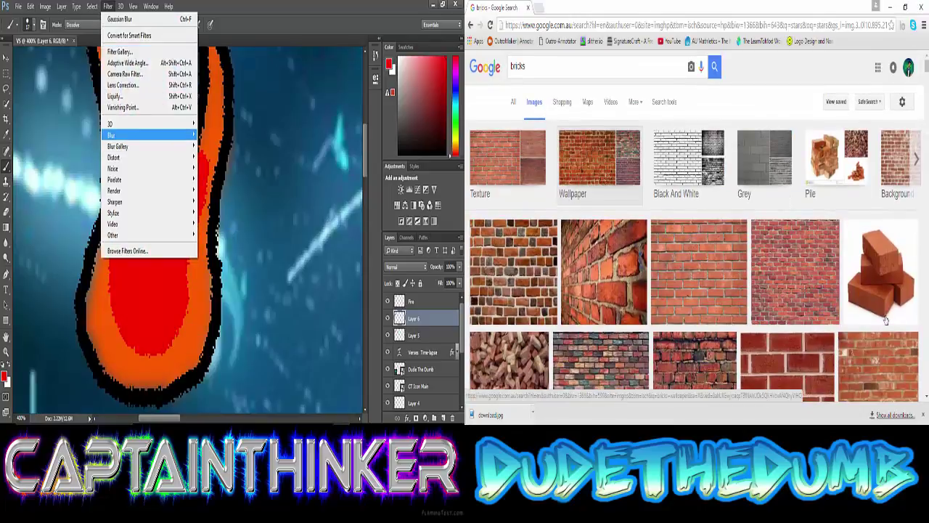
pyautogui.write('crack')
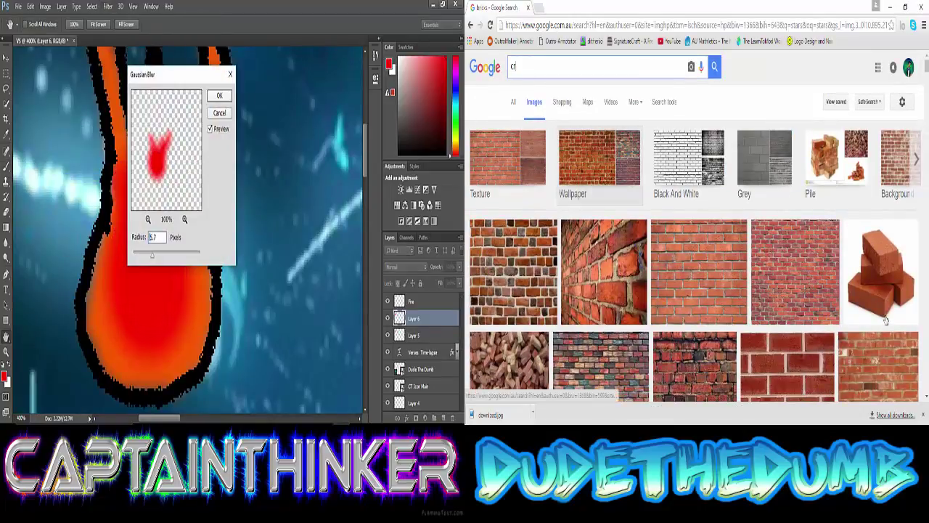
pyautogui.press('Return')
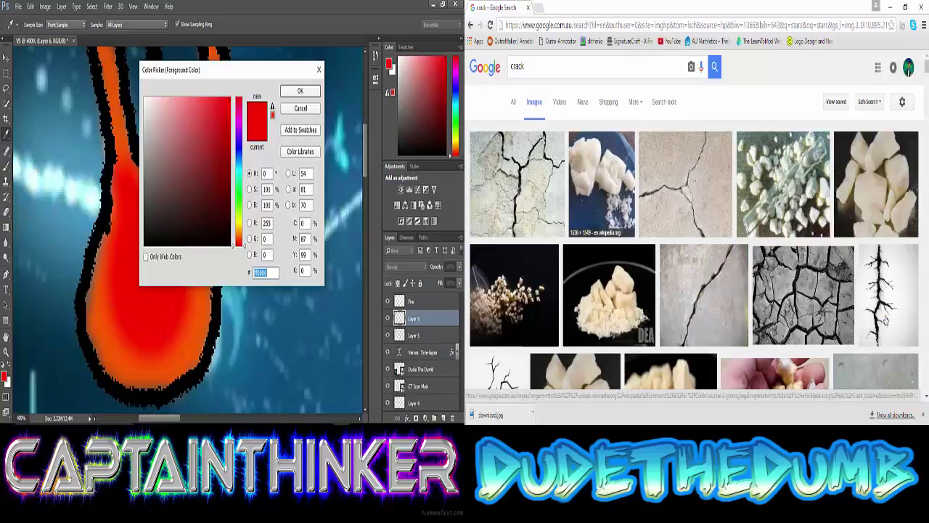
pyautogui.click(516, 181)
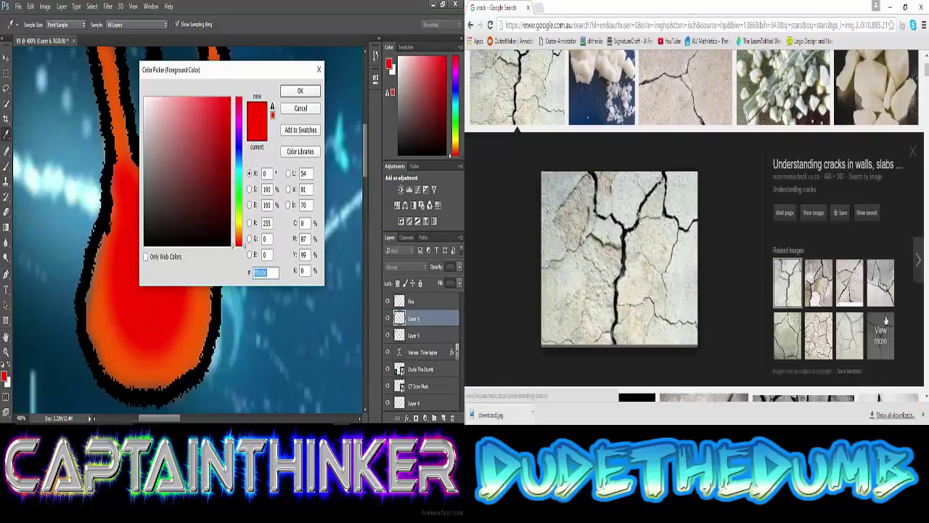
pyautogui.rightClick(631, 80)
pyautogui.click(682, 201)
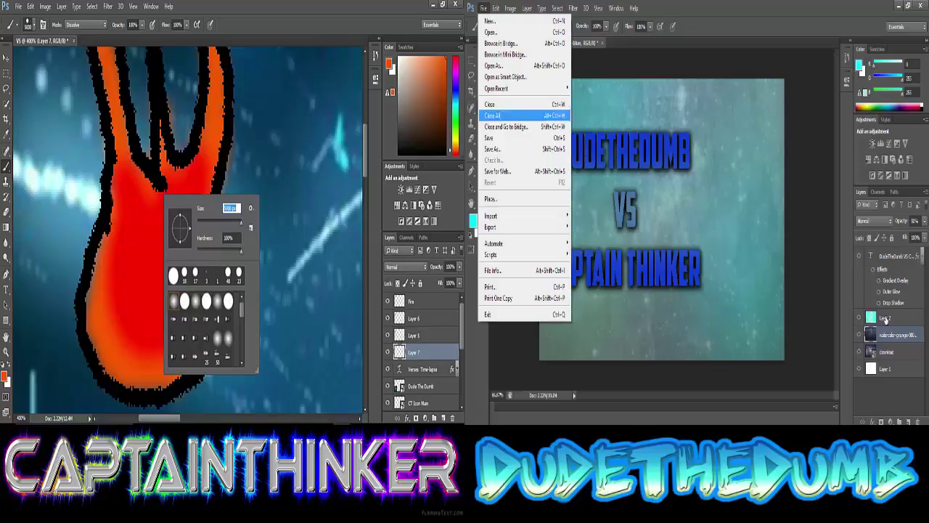
# Place the crack image and stretch it to fill the VS canvas.
pyautogui.press('Return')
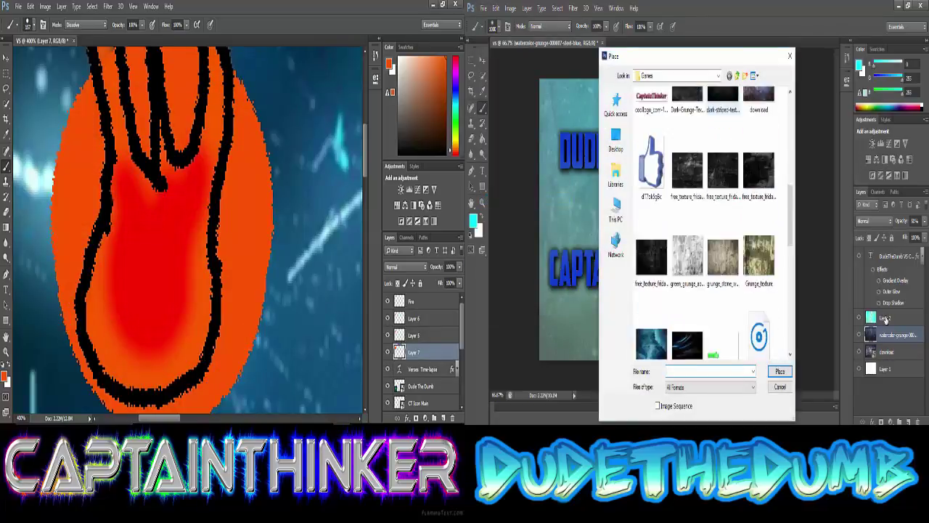
pyautogui.moveTo(610, 161); pyautogui.dragTo(540, 78)
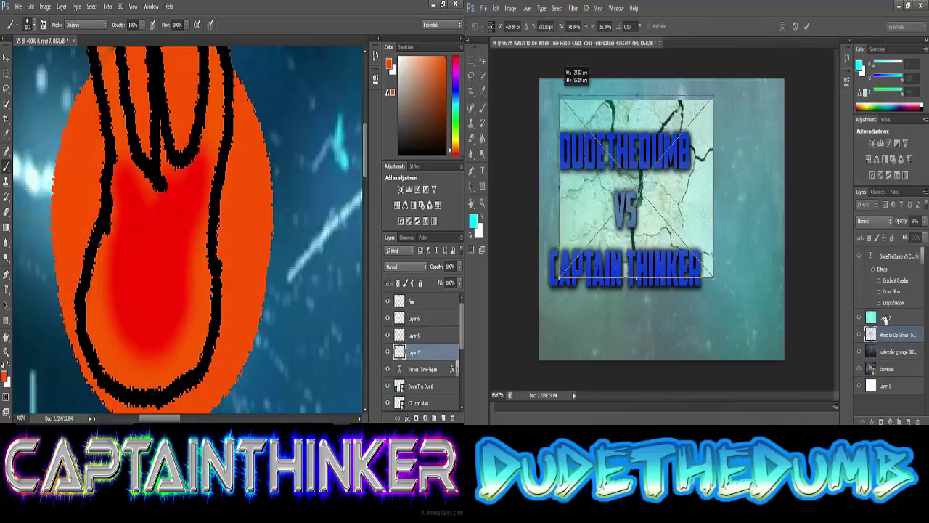
pyautogui.moveTo(714, 277); pyautogui.dragTo(783, 359)
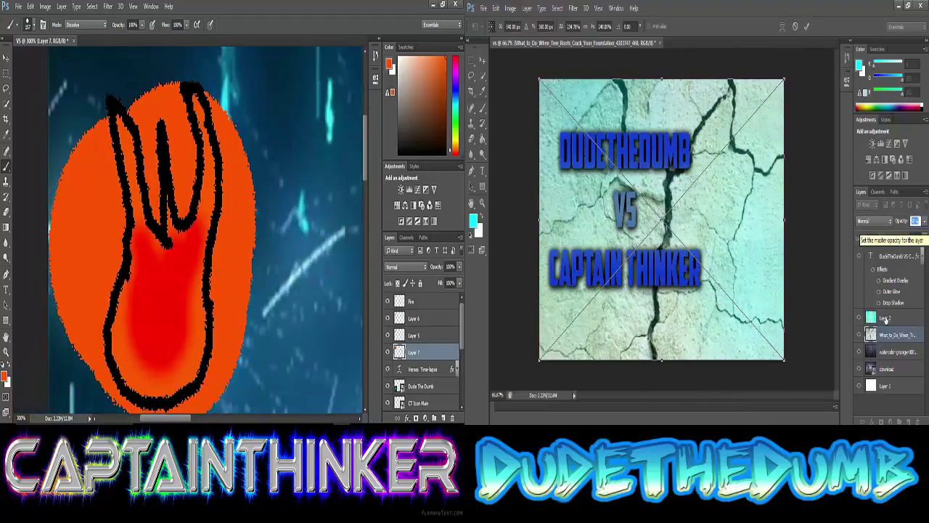
# Gaussian-blur the orange blob into a soft glow behind the Verses flame.
pyautogui.click(107, 6)
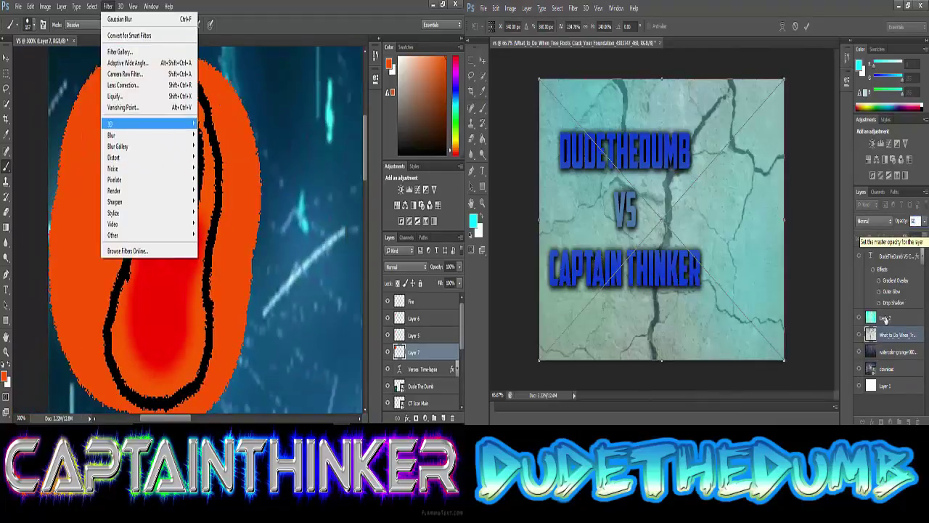
pyautogui.click(146, 123)
pyautogui.moveTo(151, 255); pyautogui.dragTo(164, 254)
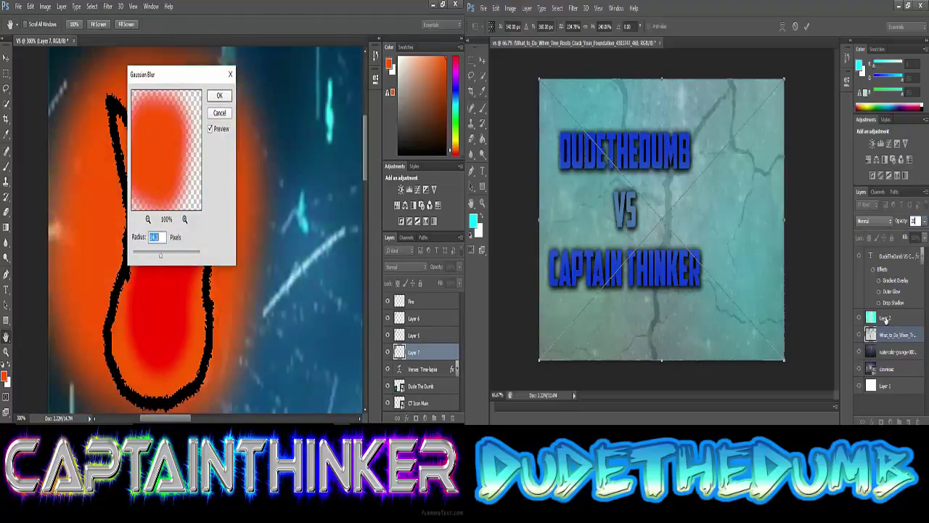
pyautogui.press('Return')
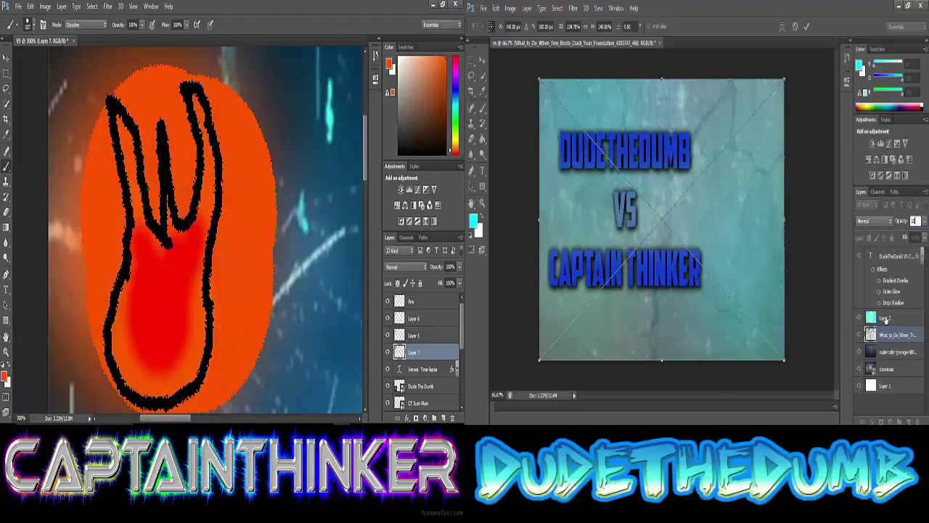
pyautogui.hotkey('ctrl', 'z')
pyautogui.press('Return')
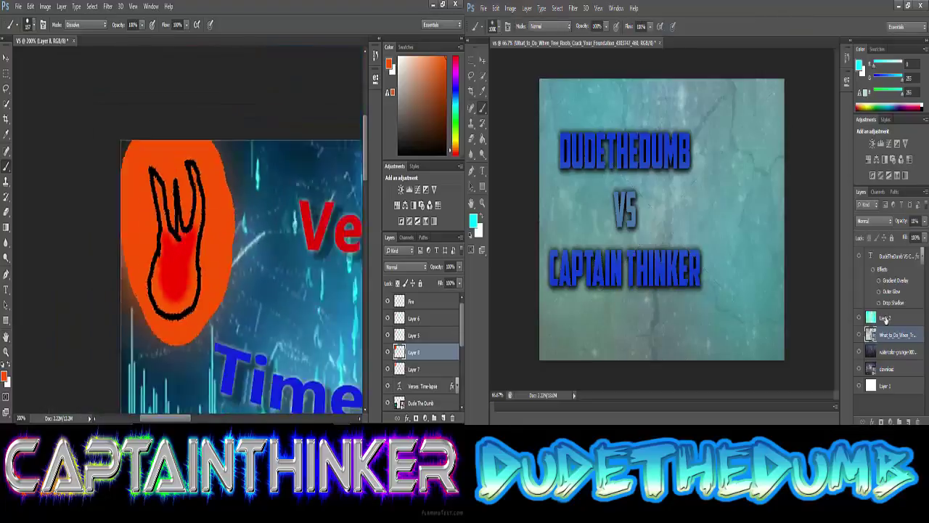
pyautogui.hotkey('ctrl', '-')
pyautogui.hotkey('ctrl', '-')
pyautogui.click(108, 5)
pyautogui.click(80, 179)
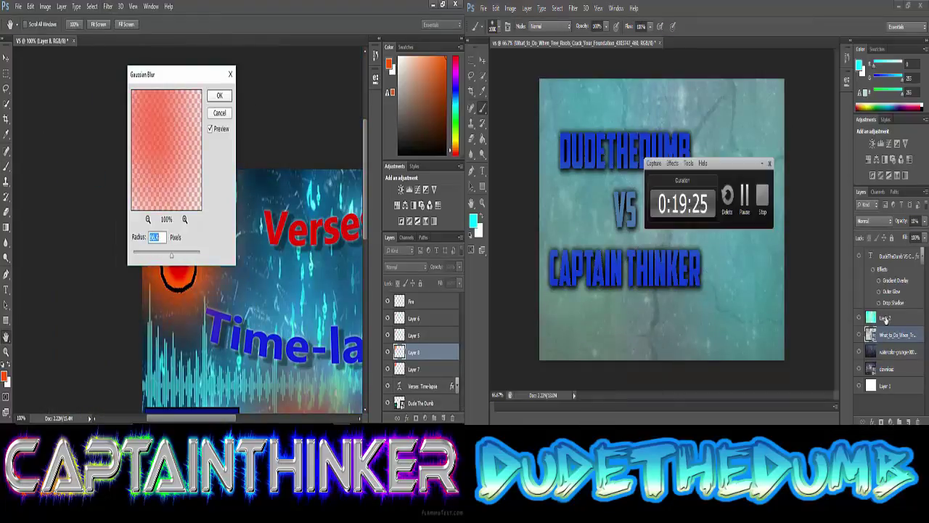
pyautogui.press('Return')
pyautogui.write('book png cartoon')
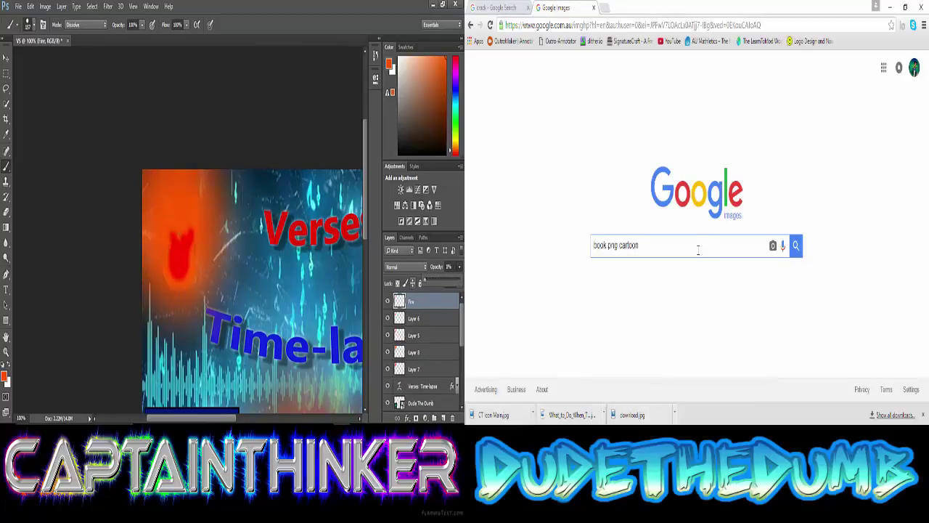
# Search 'blue book png cartoon', preview the dark blue book, and label Layer 8 yellow.
pyautogui.press('Return')
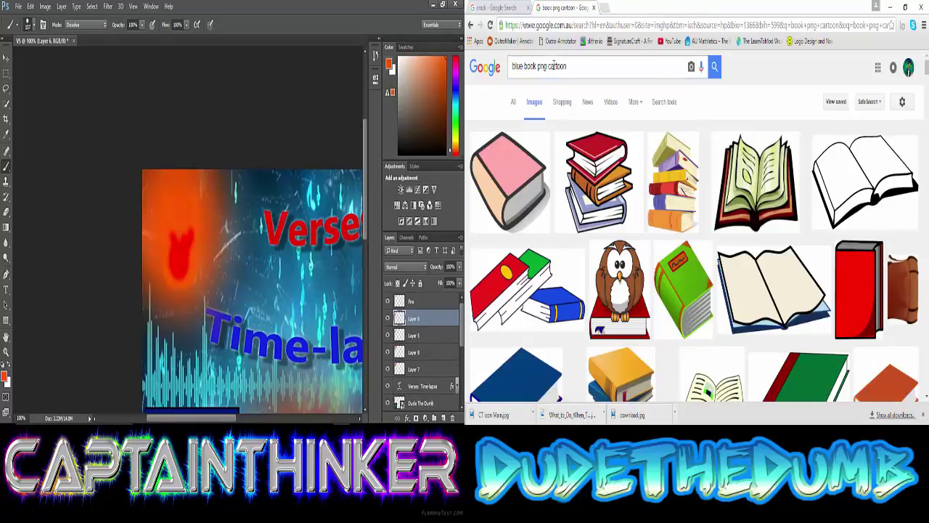
pyautogui.press('Return')
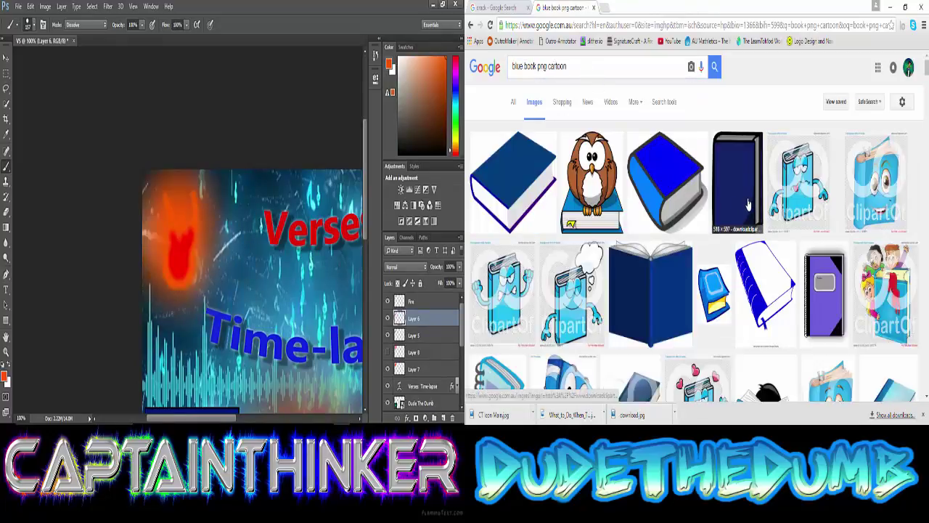
pyautogui.click(748, 205)
pyautogui.rightClick(413, 352)
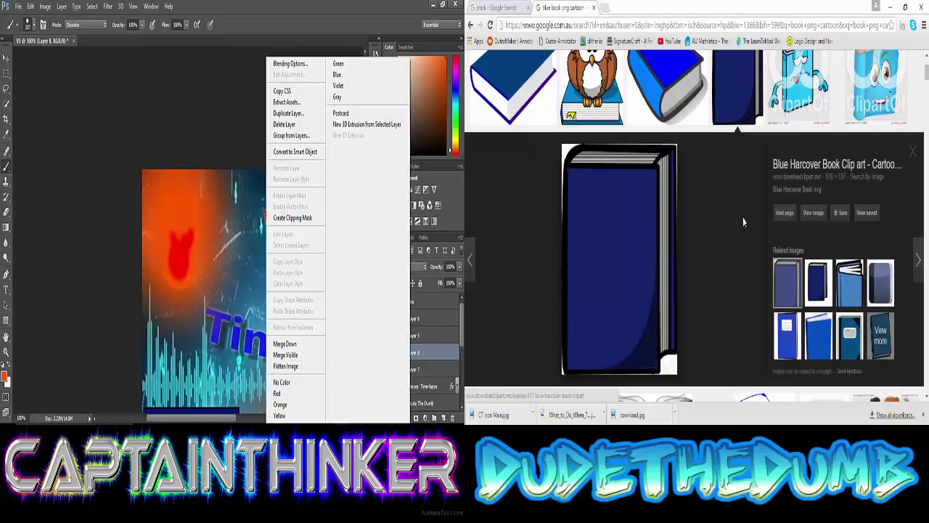
pyautogui.rightClick(444, 352)
pyautogui.click(326, 407)
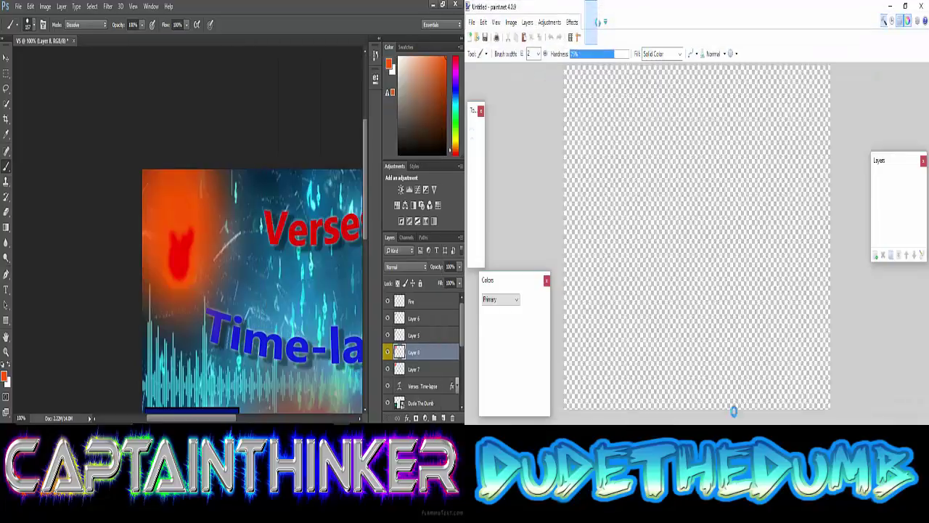
# Create a new Paint.NET image and paste the copied blue book into it, expanding the canvas.
pyautogui.click(472, 21)
pyautogui.click(487, 33)
pyautogui.click(4, 375)
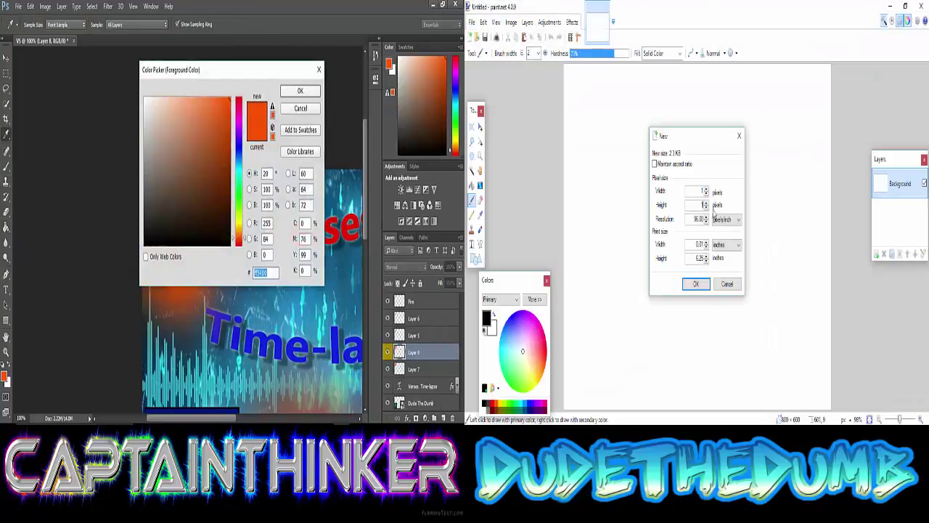
pyautogui.click(727, 284)
pyautogui.rightClick(601, 253)
pyautogui.click(300, 88)
pyautogui.click(616, 200)
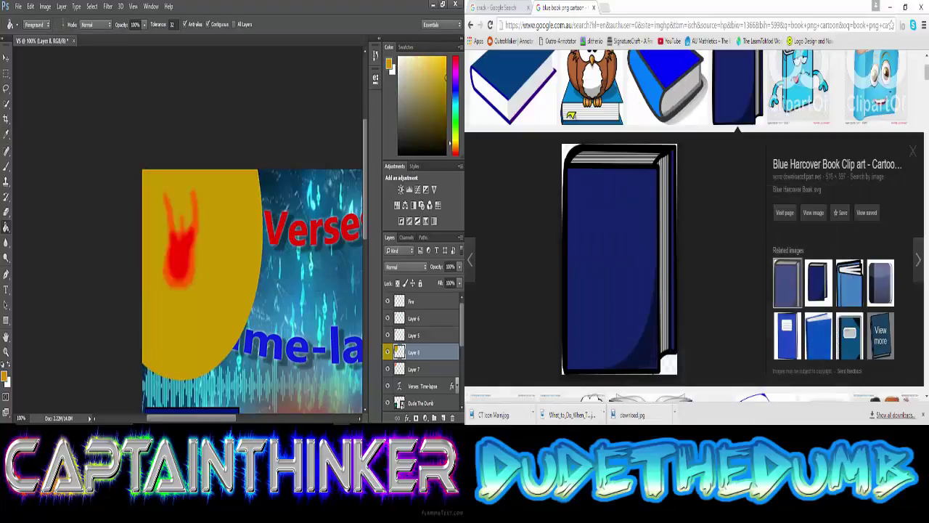
pyautogui.hotkey('alt', 'Tab')
pyautogui.hotkey('ctrl', 'v')
pyautogui.click(703, 286)
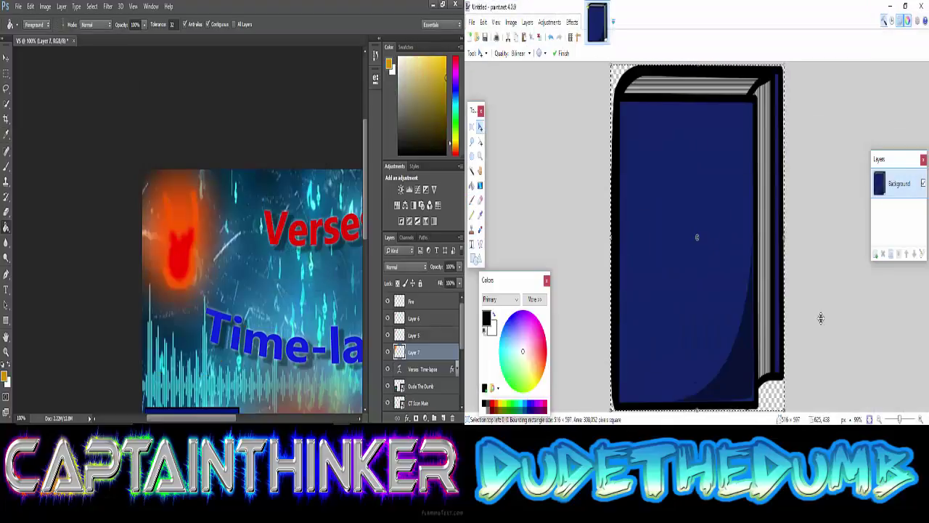
# Search Google Images for 'youtube play button png' and copy the red play button image.
pyautogui.hotkey('alt', 'Tab')
pyautogui.tripleClick(600, 66)
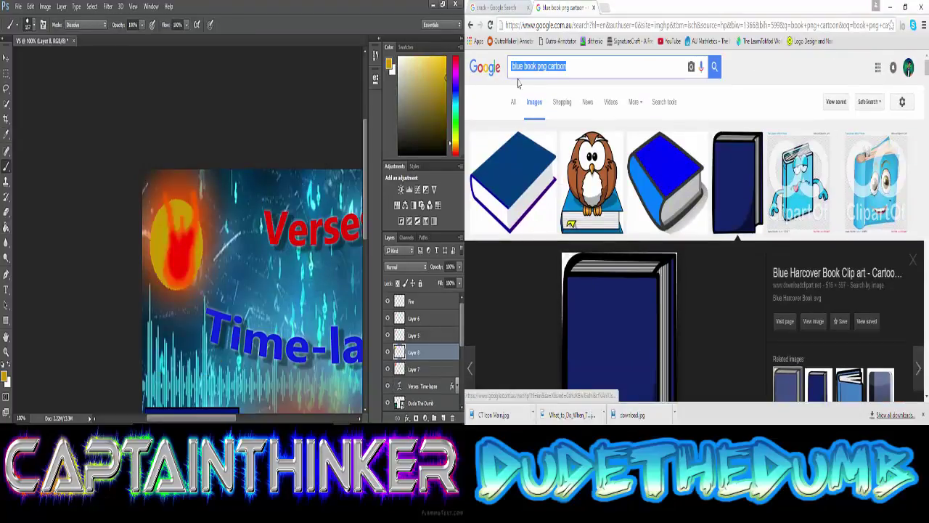
pyautogui.press('BackSpace')
pyautogui.write('youtube play')
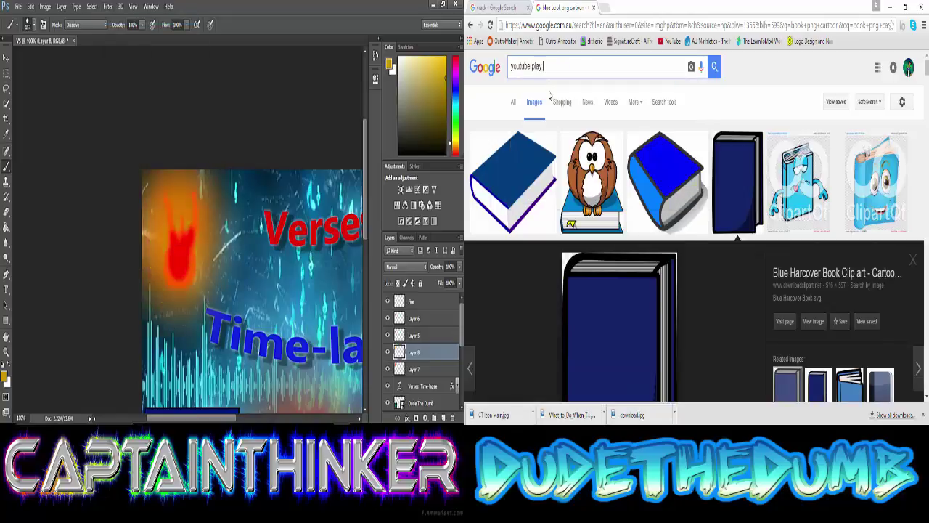
pyautogui.write(' button png')
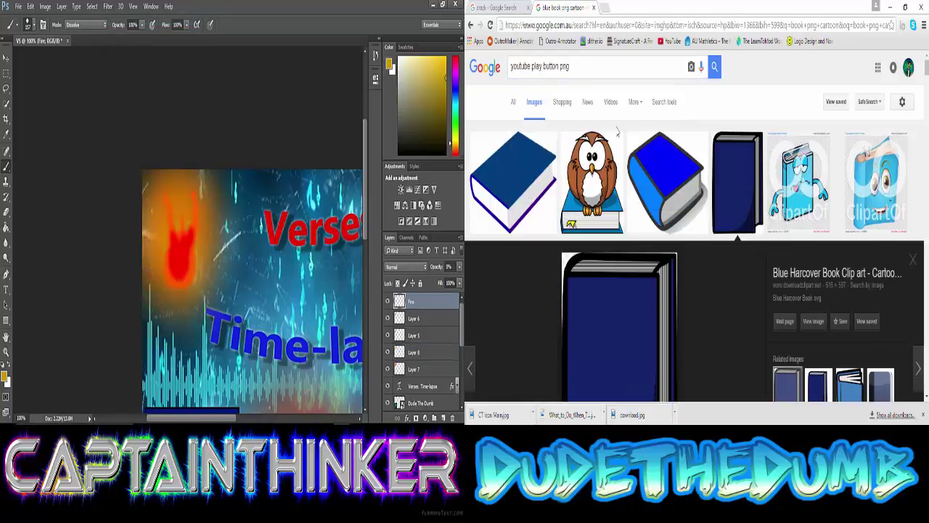
pyautogui.press('Return')
pyautogui.click(513, 185)
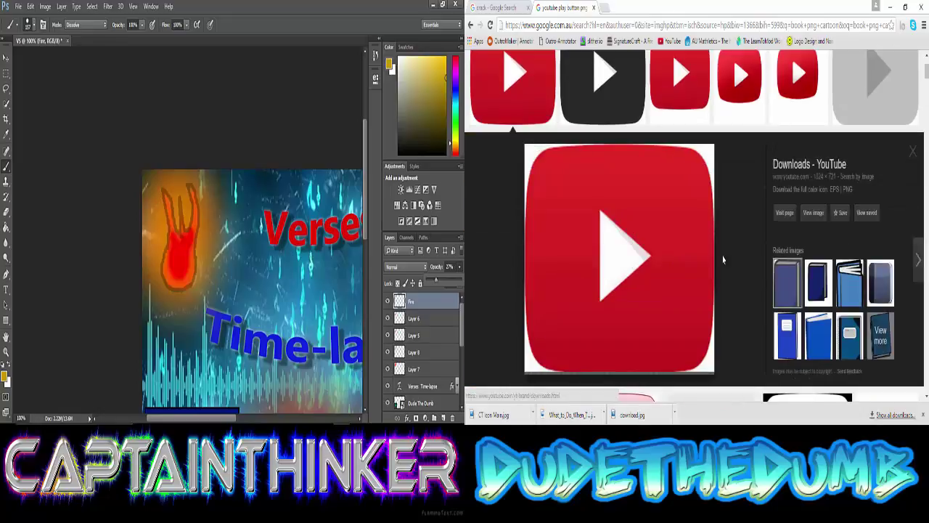
pyautogui.rightClick(657, 275)
pyautogui.click(697, 193)
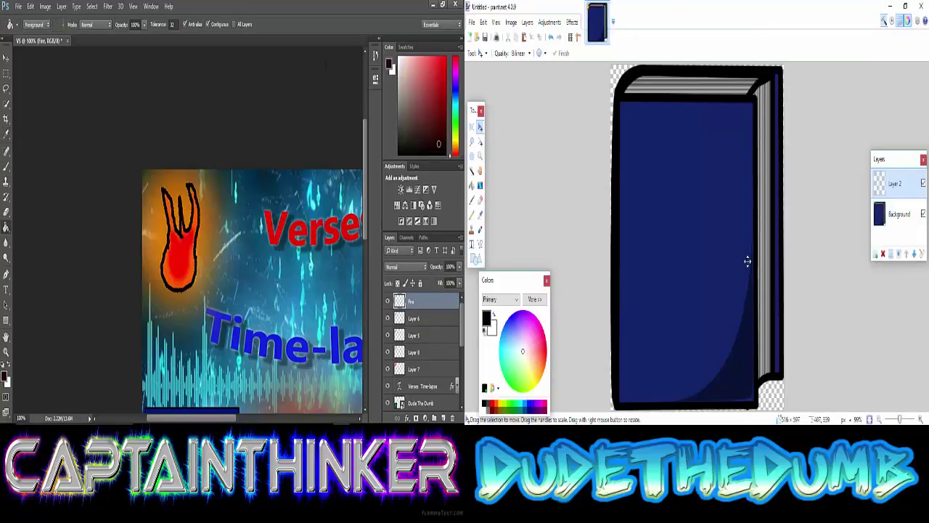
# Paste the play button onto the book, shrink it and centre it on the cover.
pyautogui.hotkey('ctrl', 'v')
pyautogui.click(722, 297)
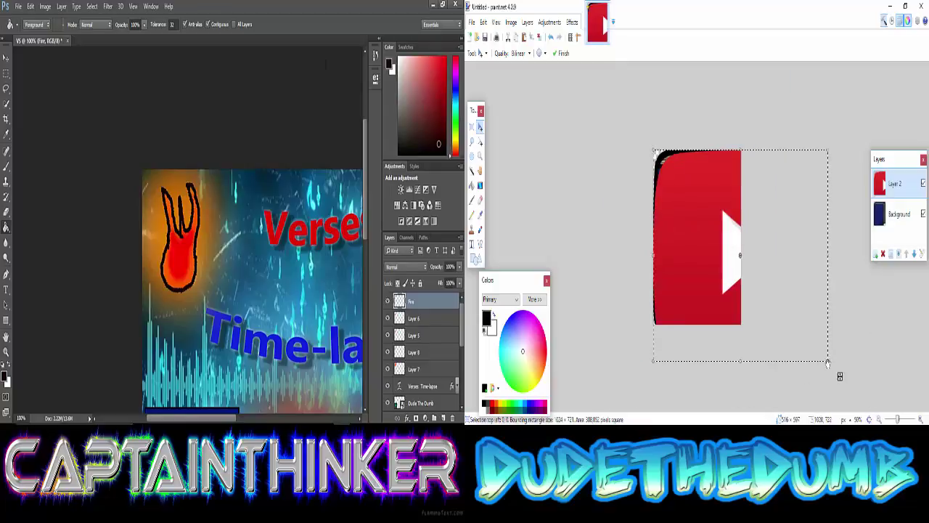
pyautogui.moveTo(827, 361); pyautogui.dragTo(718, 232)
pyautogui.moveTo(700, 202)
pyautogui.mouseDown()
pyautogui.moveTo(703, 231)
pyautogui.moveTo(728, 269)
pyautogui.mouseUp()
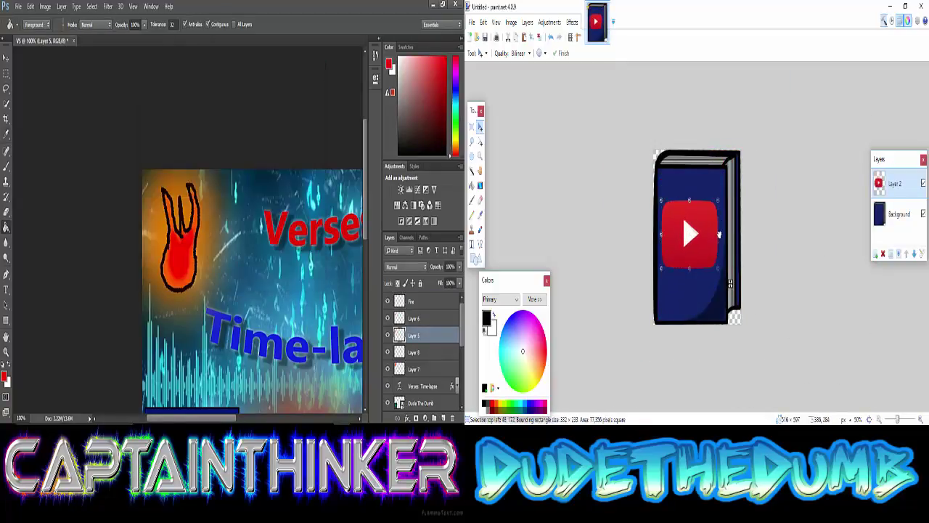
# Paint Bucket fill the play button's background cyan, then blur the shape.
pyautogui.click(414, 318)
pyautogui.click(472, 171)
pyautogui.hotkey('alt', 'BackSpace')
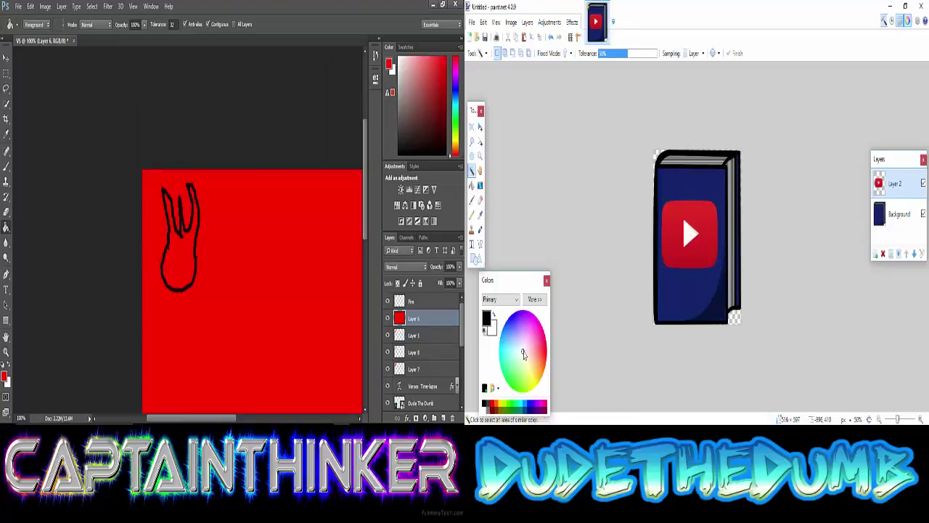
pyautogui.click(387, 318)
pyautogui.click(671, 218)
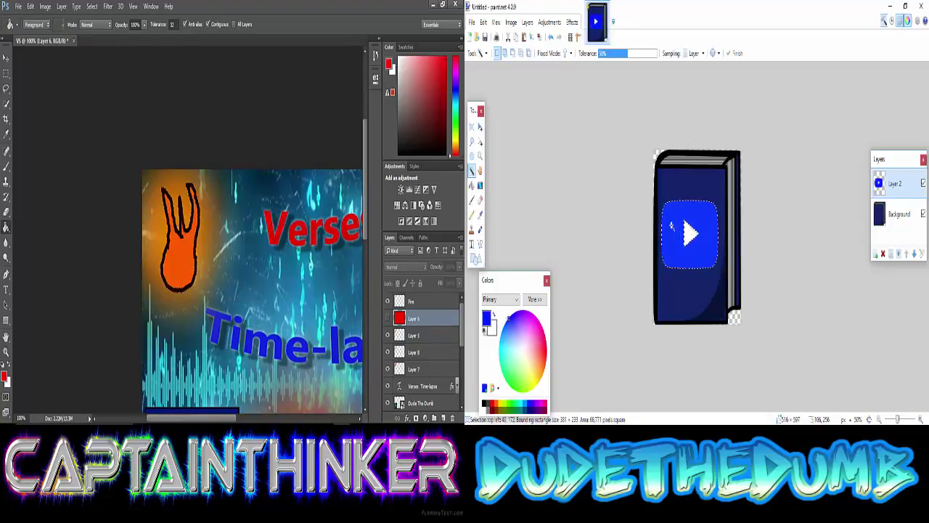
pyautogui.click(519, 407)
pyautogui.click(672, 218)
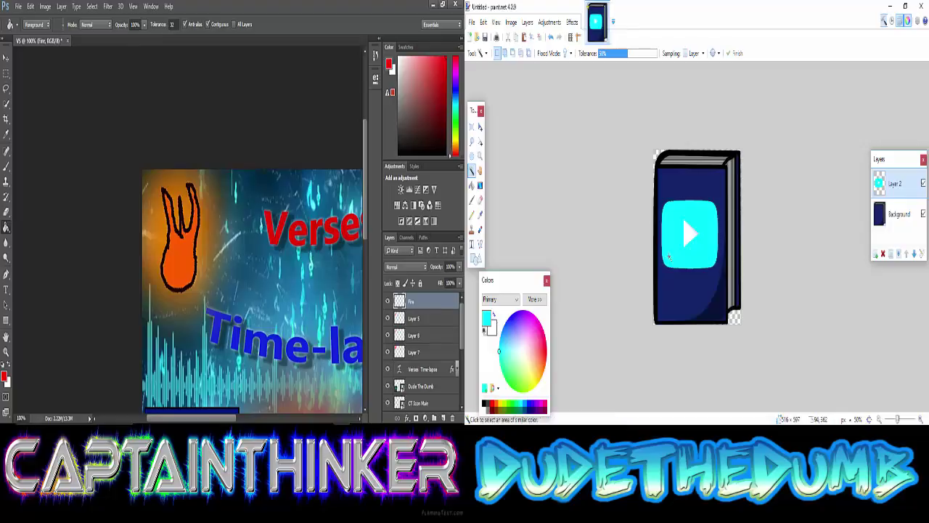
pyautogui.click(82, 178)
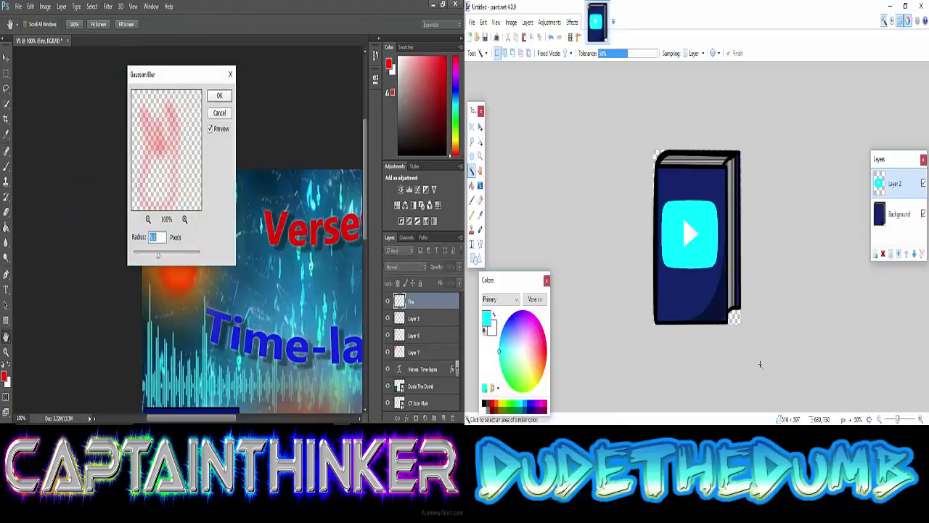
pyautogui.click(217, 92)
# Draw a rectangular selection around the play button icon.
pyautogui.hotkey('ctrl', 'shift', 'alt', 'n')
pyautogui.click(471, 129)
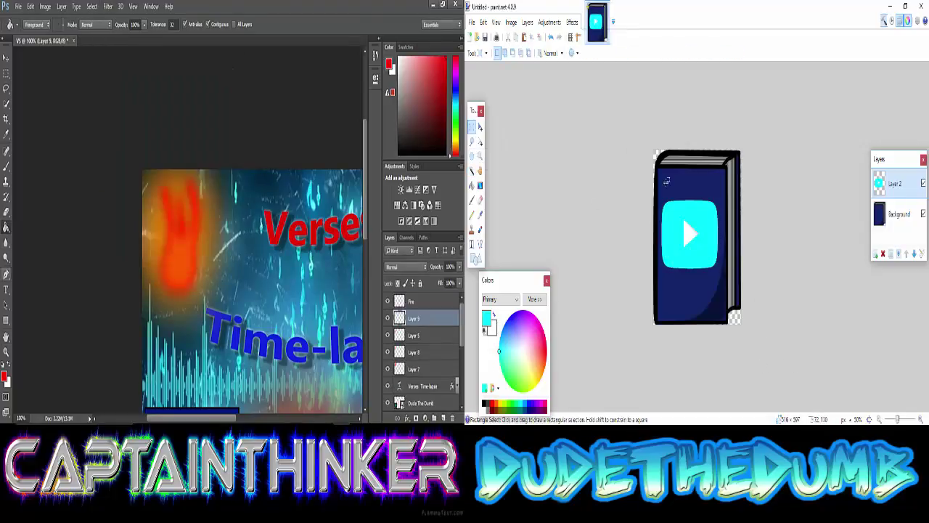
pyautogui.press('b')
pyautogui.moveTo(662, 187); pyautogui.dragTo(722, 276)
pyautogui.rightClick(184, 242)
pyautogui.click(178, 267)
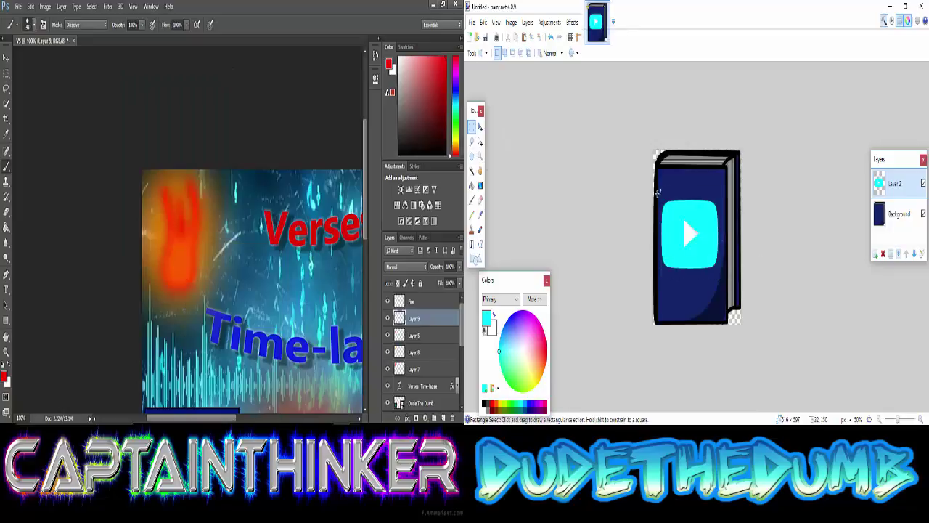
pyautogui.moveTo(657, 193)
pyautogui.mouseDown()
pyautogui.moveTo(731, 279)
pyautogui.moveTo(743, 232)
pyautogui.moveTo(743, 252)
pyautogui.mouseUp()
pyautogui.click(107, 6)
# Duplicate the play button to a new layer, tilt it and enlarge it.
pyautogui.hotkey('ctrl', 'shift', 'd')
pyautogui.hotkey('alt', '[')
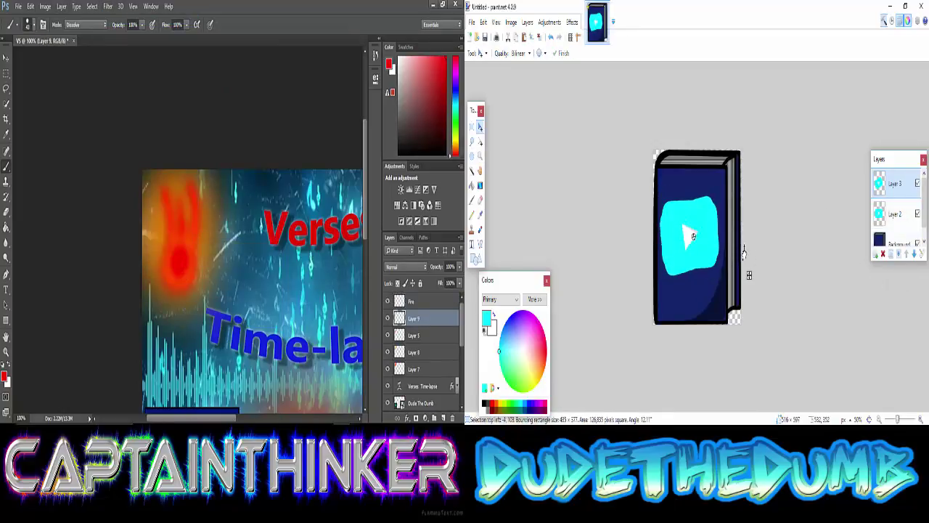
pyautogui.moveTo(726, 184); pyautogui.dragTo(736, 162)
pyautogui.hotkey('alt', '[')
pyautogui.hotkey('alt', '[')
pyautogui.hotkey('alt', '[')
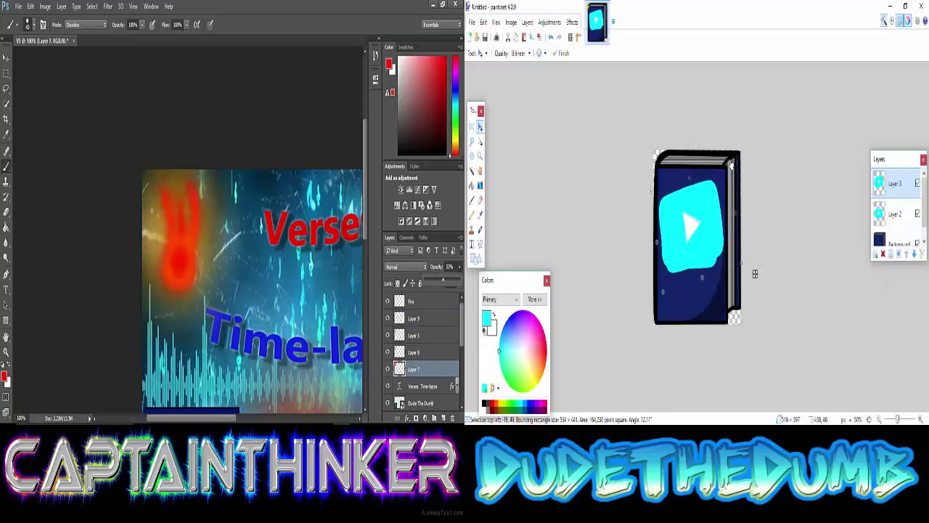
pyautogui.click(894, 214)
pyautogui.click(472, 126)
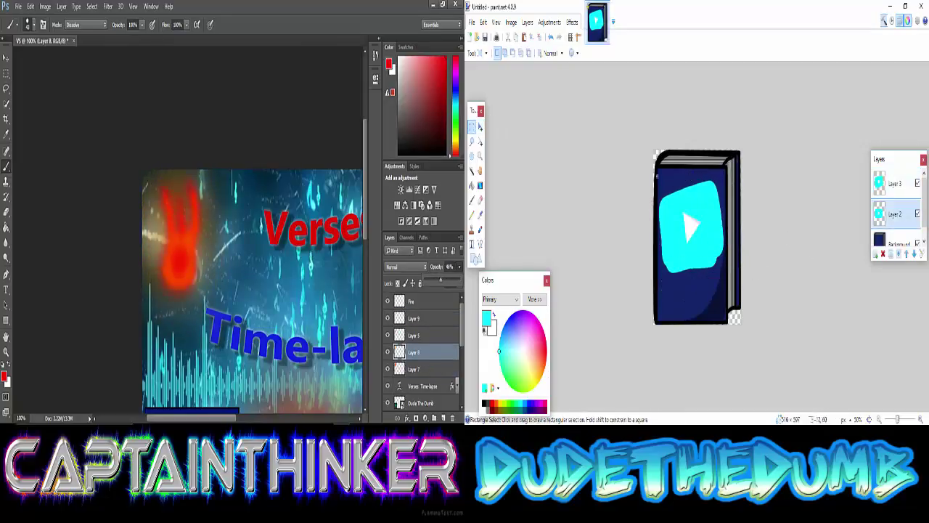
# Save the image as a flattened PNG, Untitled.png, in the C drive's Games folder.
pyautogui.click(472, 22)
pyautogui.click(493, 87)
pyautogui.click(601, 237)
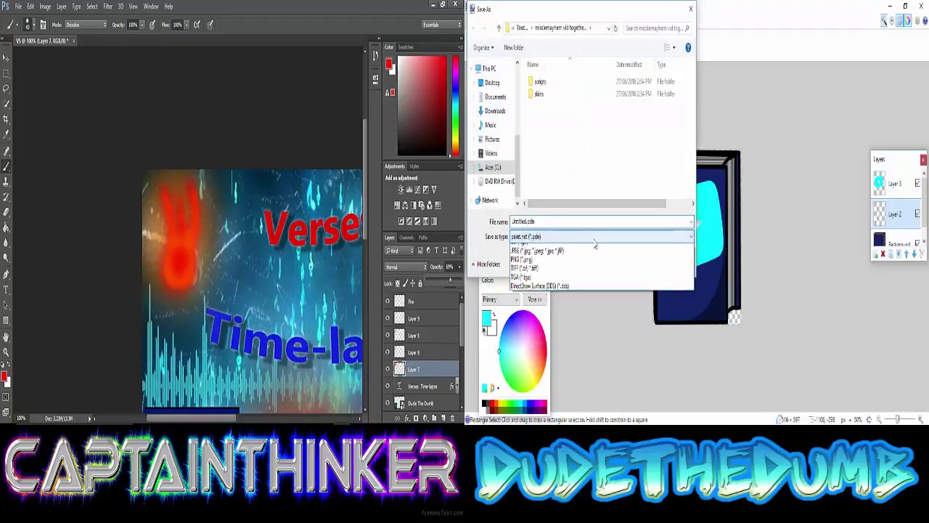
pyautogui.click(537, 283)
pyautogui.click(493, 167)
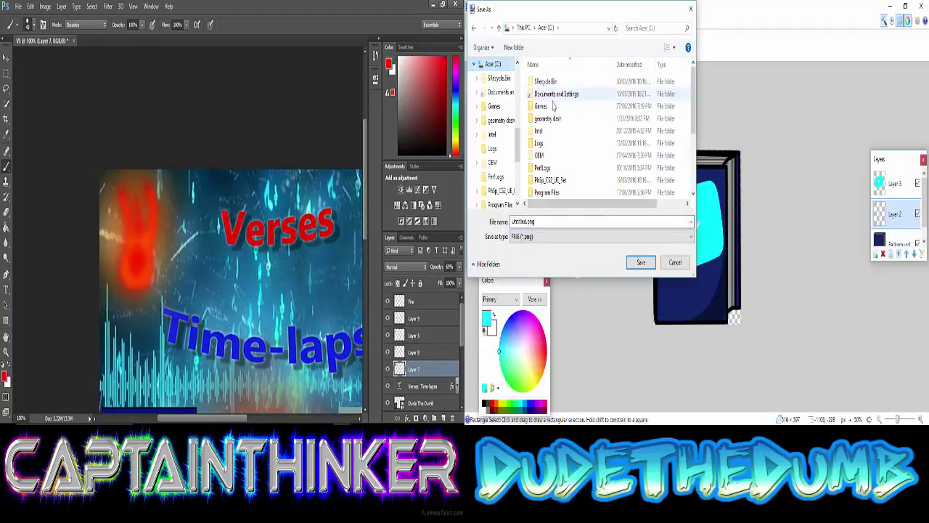
pyautogui.doubleClick(540, 106)
pyautogui.click(641, 262)
pyautogui.click(750, 313)
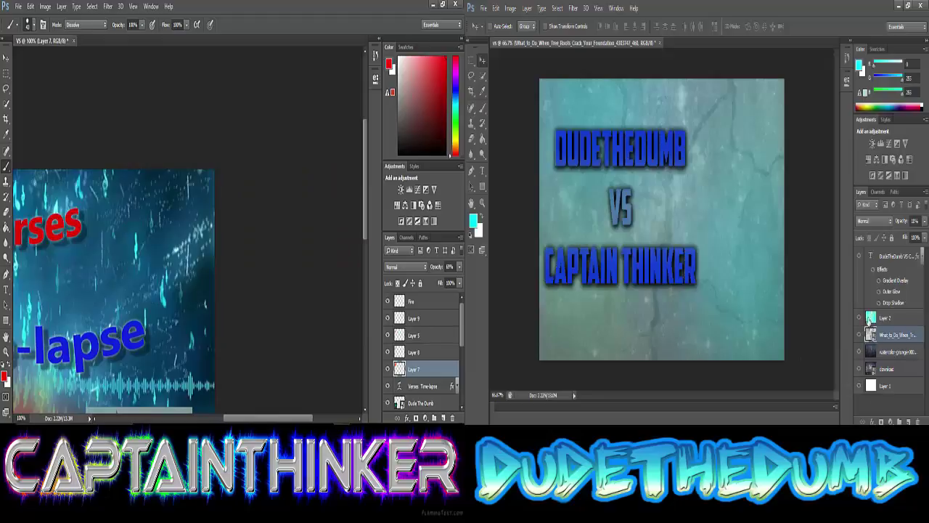
pyautogui.click(442, 417)
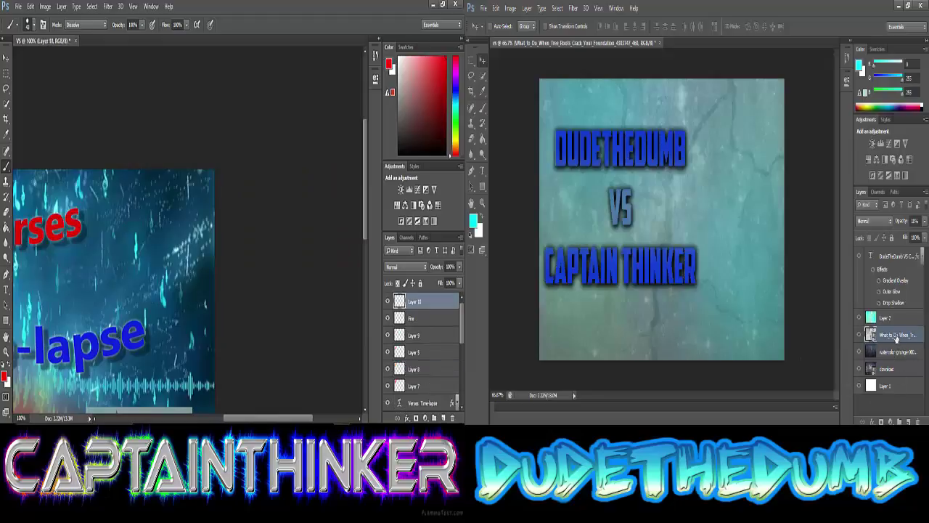
# Place the saved play-button book image, enlarge and widen it, and flip it horizontally.
pyautogui.moveTo(193, 204)
pyautogui.mouseDown()
pyautogui.moveTo(149, 234)
pyautogui.moveTo(197, 209)
pyautogui.mouseUp()
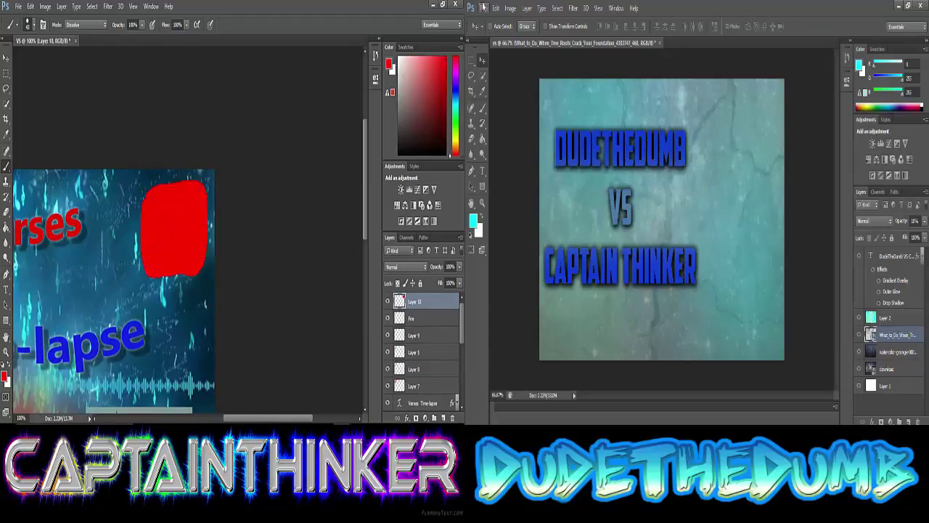
pyautogui.click(483, 8)
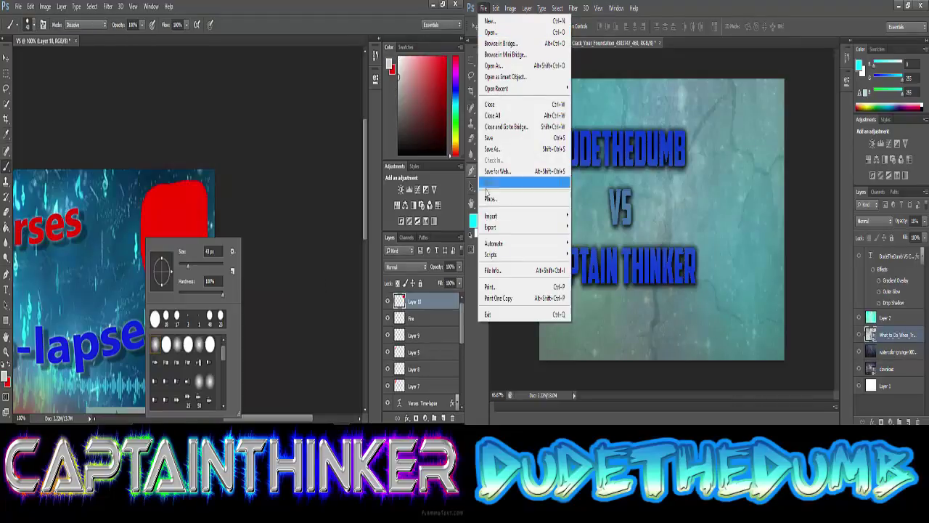
pyautogui.click(488, 183)
pyautogui.doubleClick(766, 116)
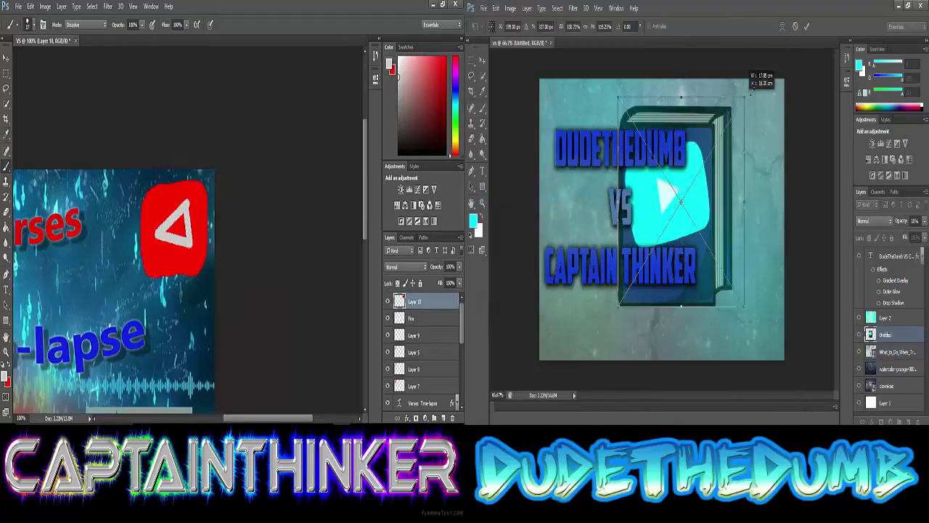
pyautogui.moveTo(751, 86); pyautogui.dragTo(792, 67)
pyautogui.moveTo(784, 222); pyautogui.dragTo(792, 221)
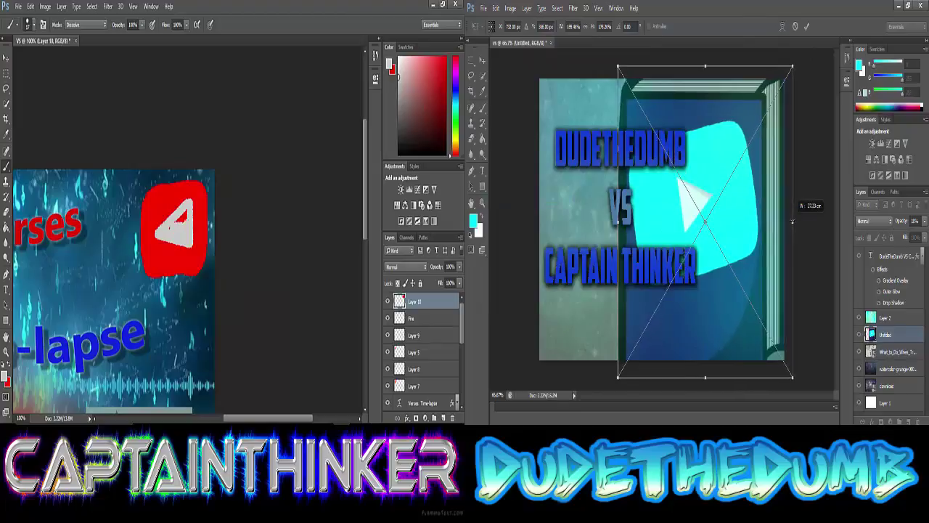
pyautogui.rightClick(428, 301)
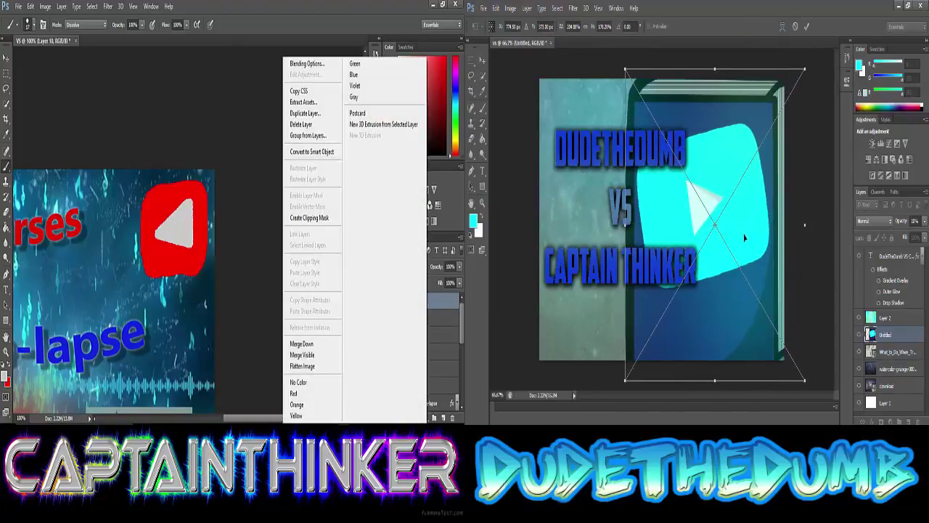
pyautogui.rightClick(744, 237)
pyautogui.click(769, 383)
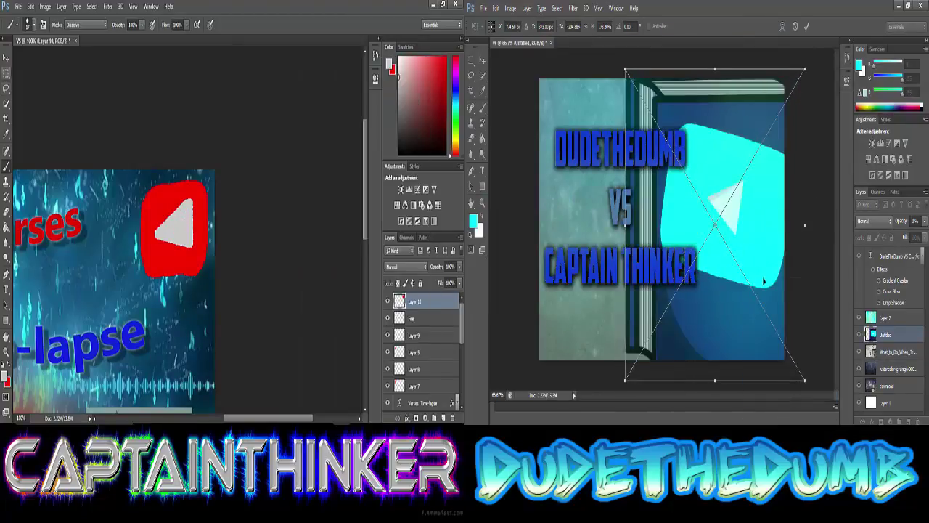
# Marquee-select the red play logo on the thumbnail and squeeze it with Free Transform.
pyautogui.press('m')
pyautogui.moveTo(125, 170); pyautogui.dragTo(214, 281)
pyautogui.rightClick(157, 177)
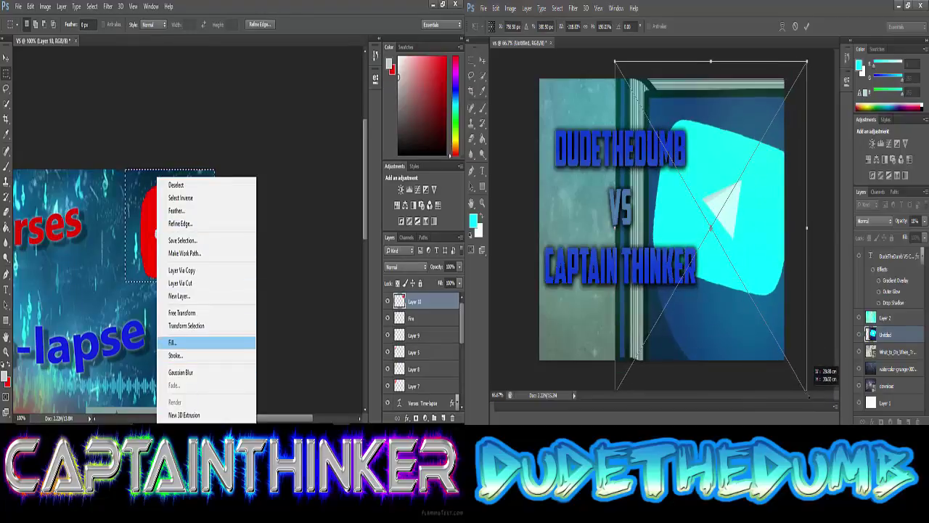
pyautogui.click(182, 312)
pyautogui.moveTo(125, 226); pyautogui.dragTo(193, 226)
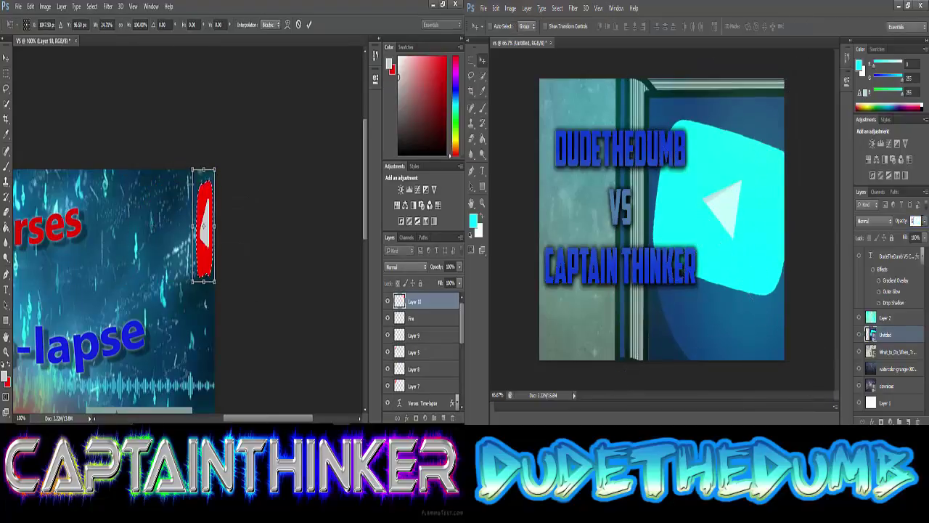
# Fade the cyan play button, delete the red logo, and open the cyan layer's Blending Options.
pyautogui.moveTo(916, 220); pyautogui.dragTo(924, 222)
pyautogui.moveTo(215, 225); pyautogui.dragTo(284, 225)
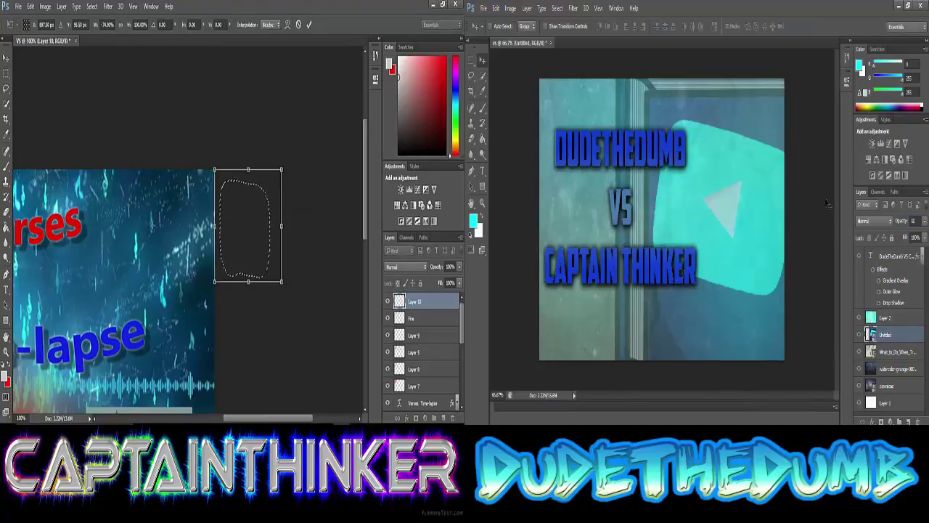
pyautogui.click(827, 204)
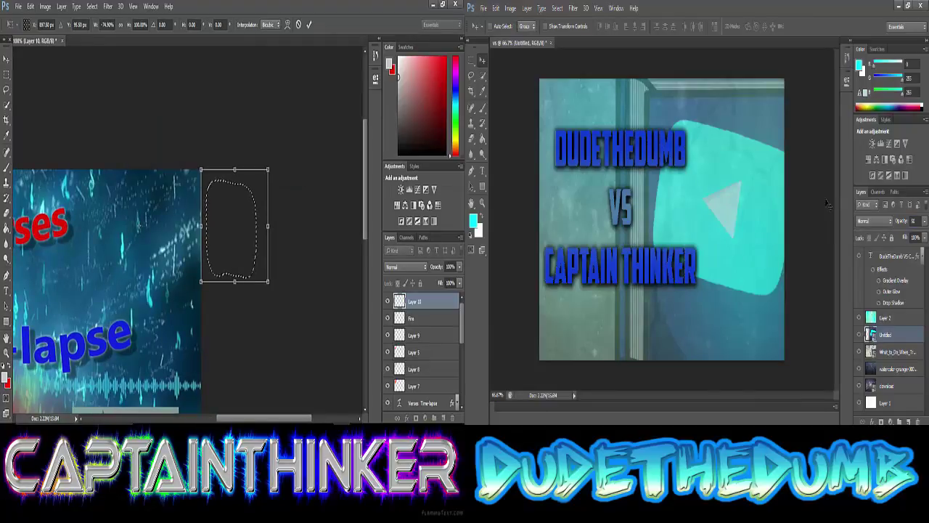
pyautogui.press('Return')
pyautogui.press('Delete')
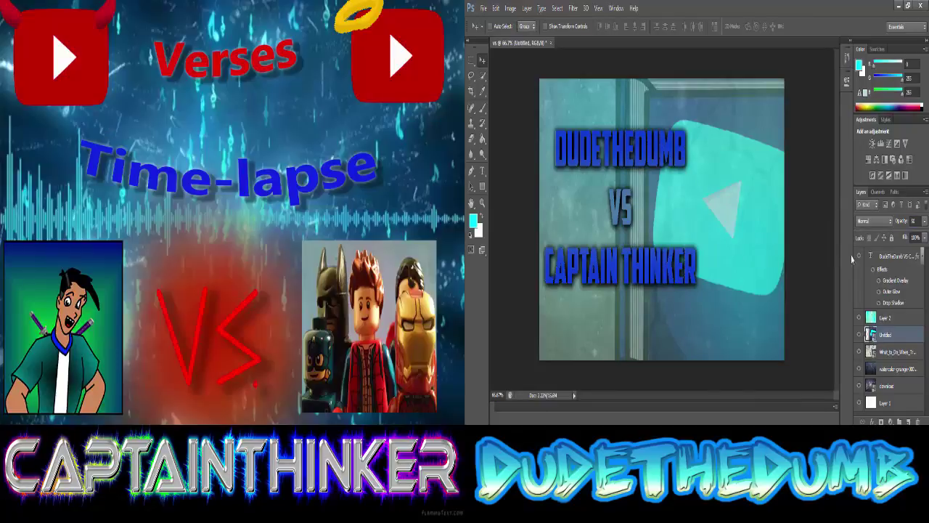
pyautogui.rightClick(890, 334)
pyautogui.click(770, 61)
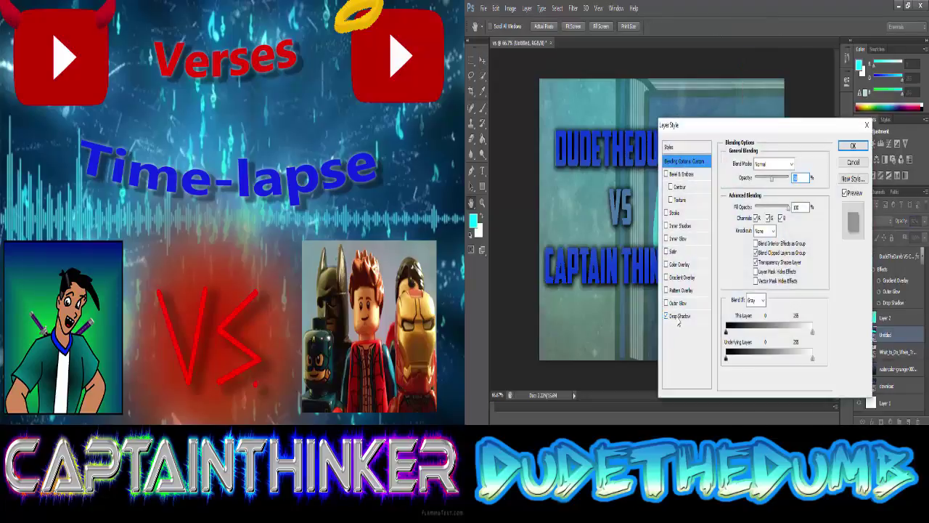
# Give the cyan layer 50% opacity and an angled drop shadow, then try deleting a selection around VS.
pyautogui.press('BackSpace')
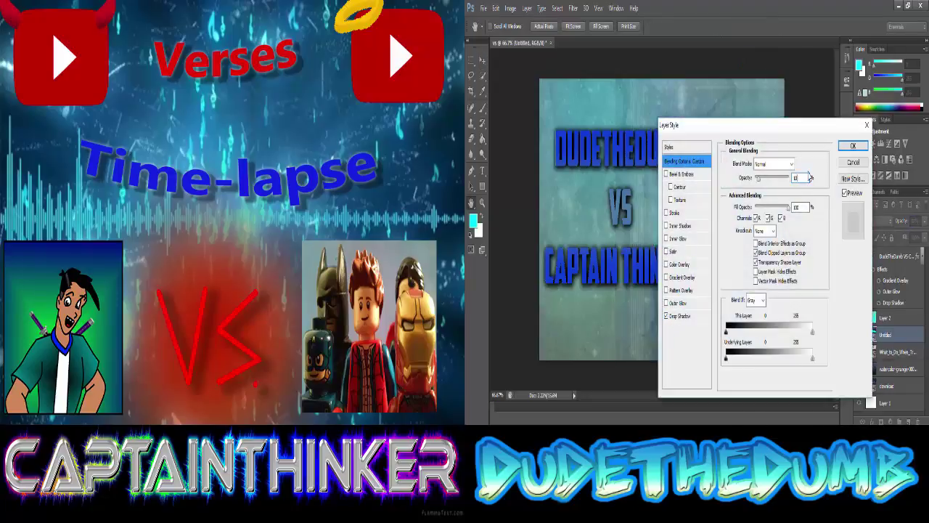
pyautogui.write('50')
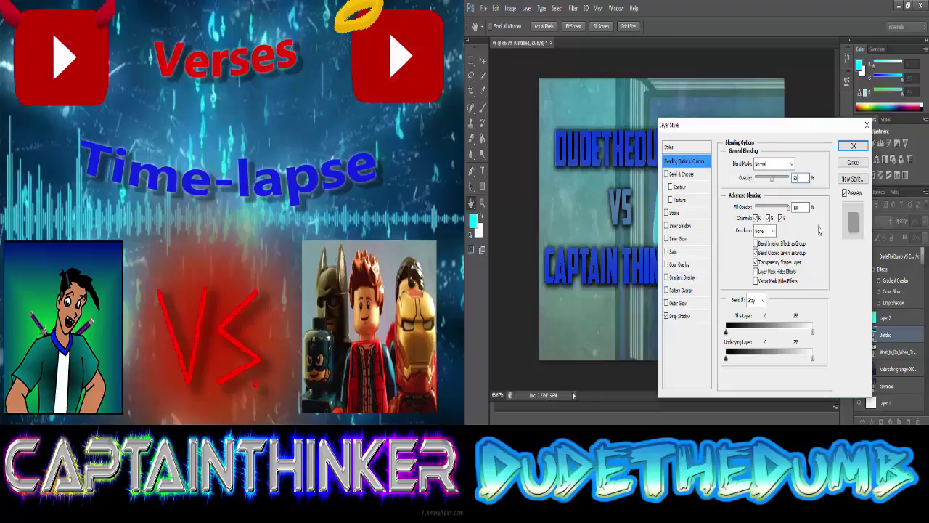
pyautogui.click(686, 317)
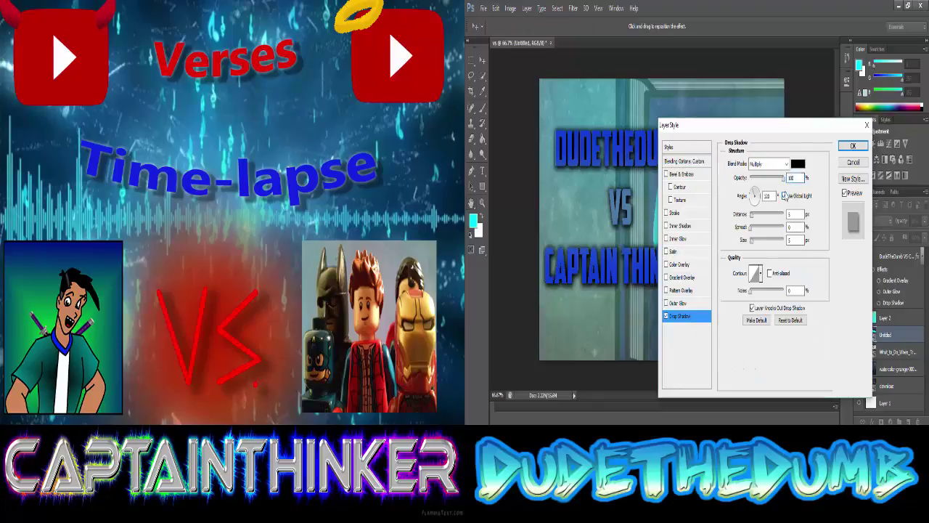
pyautogui.moveTo(754, 196)
pyautogui.mouseDown()
pyautogui.moveTo(758, 205)
pyautogui.moveTo(738, 184)
pyautogui.moveTo(768, 213)
pyautogui.mouseUp()
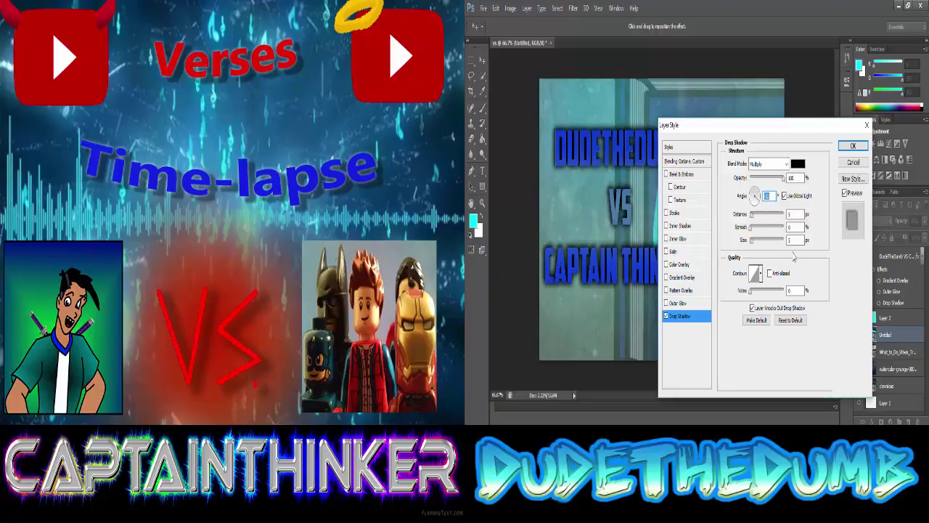
pyautogui.press('Return')
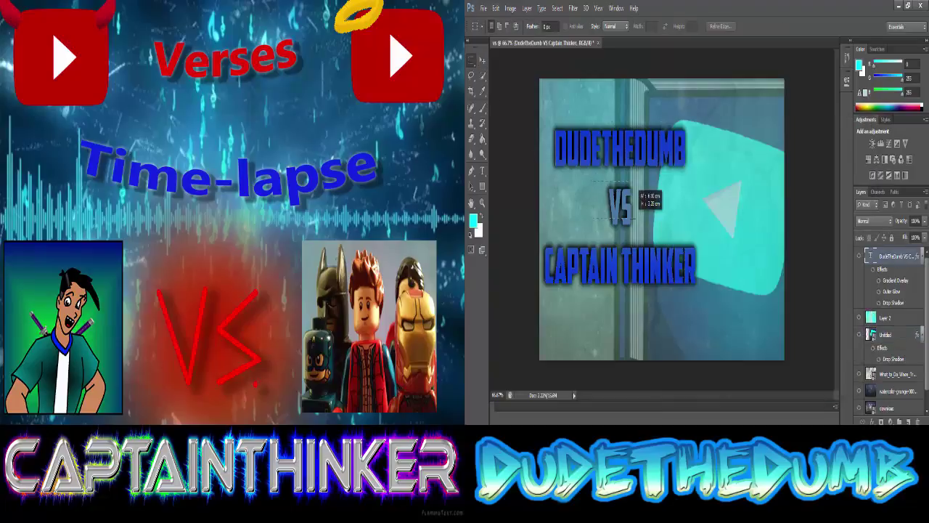
pyautogui.moveTo(592, 181); pyautogui.dragTo(646, 233)
pyautogui.press('Delete')
# Dismiss the type-layer error and search Google Images for 'grunge blue' textures.
pyautogui.click(716, 174)
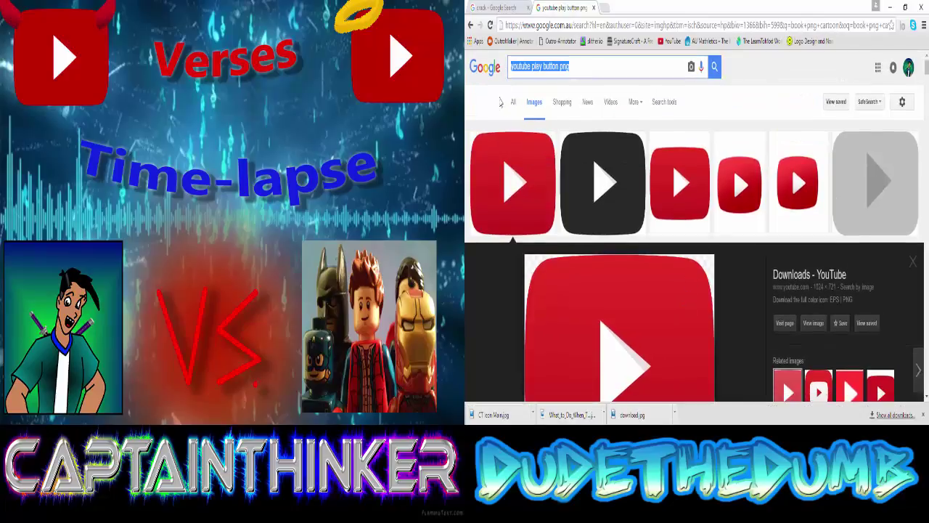
pyautogui.click(923, 415)
pyautogui.write('grunge blue')
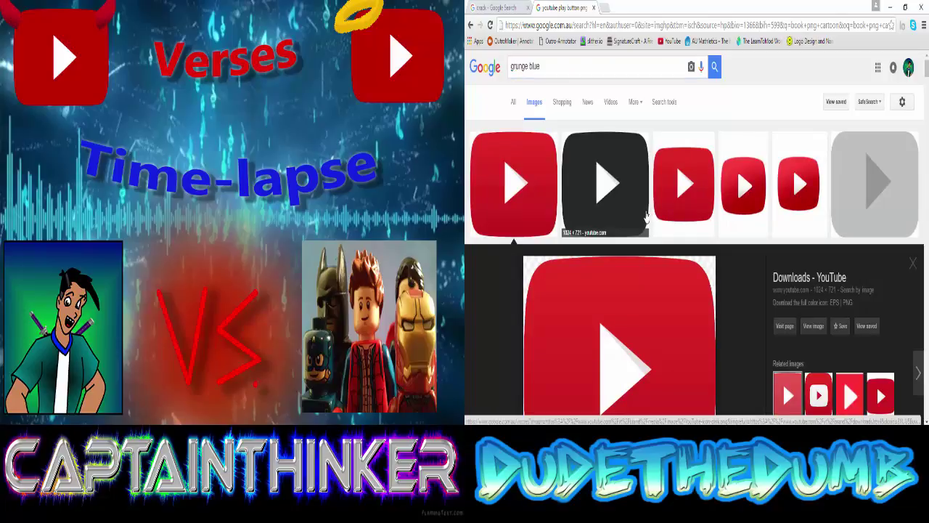
pyautogui.press('Return')
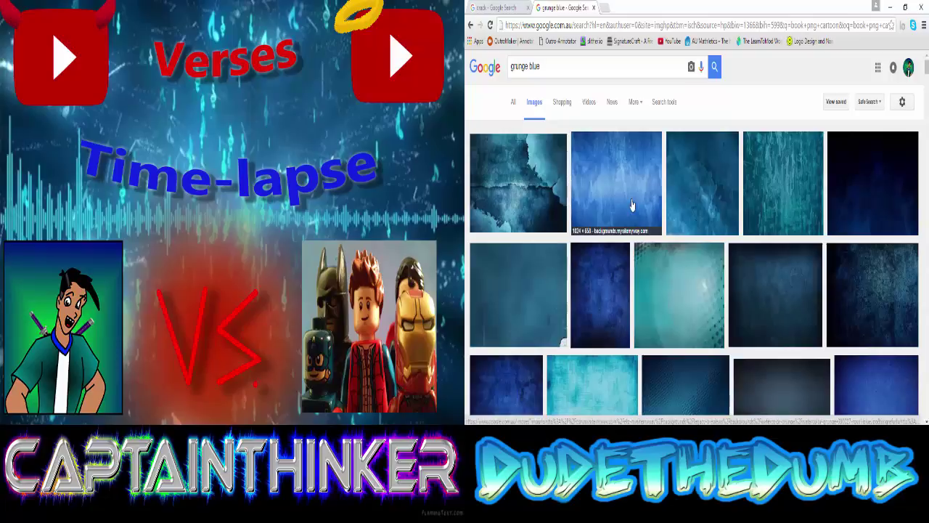
pyautogui.scroll(-3, 631, 206)
# Preview blue grunge textures and save a dark grunge wallpaper as download (1).jpg.
pyautogui.click(871, 211)
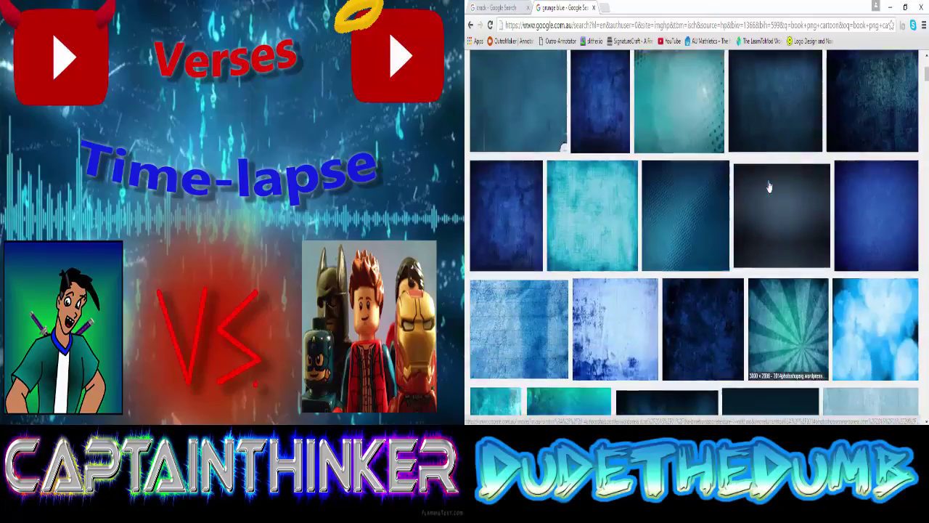
pyautogui.rightClick(769, 94)
pyautogui.click(771, 283)
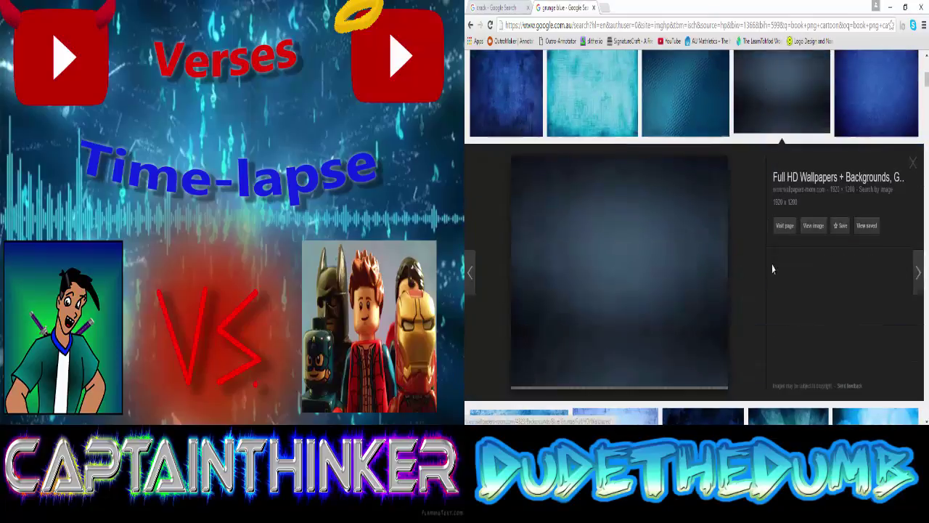
pyautogui.click(814, 229)
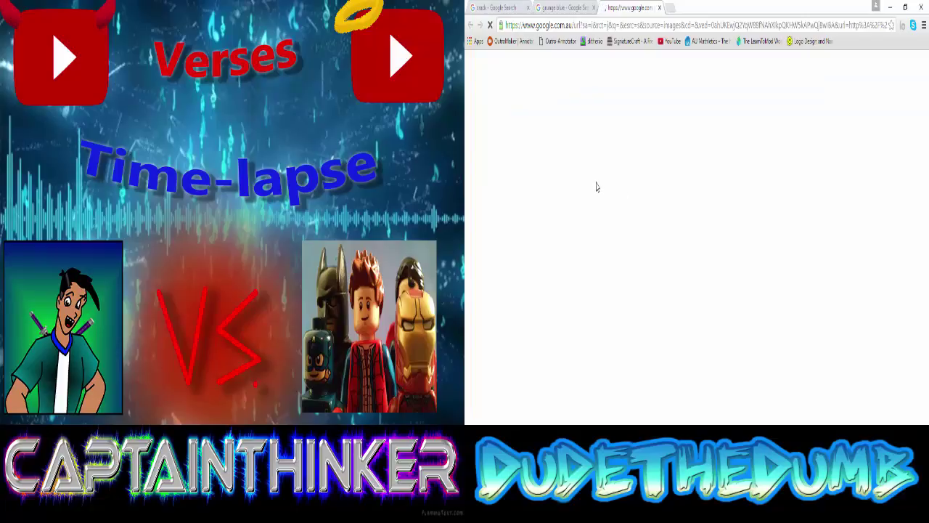
pyautogui.click(659, 8)
pyautogui.rightClick(674, 321)
pyautogui.click(698, 245)
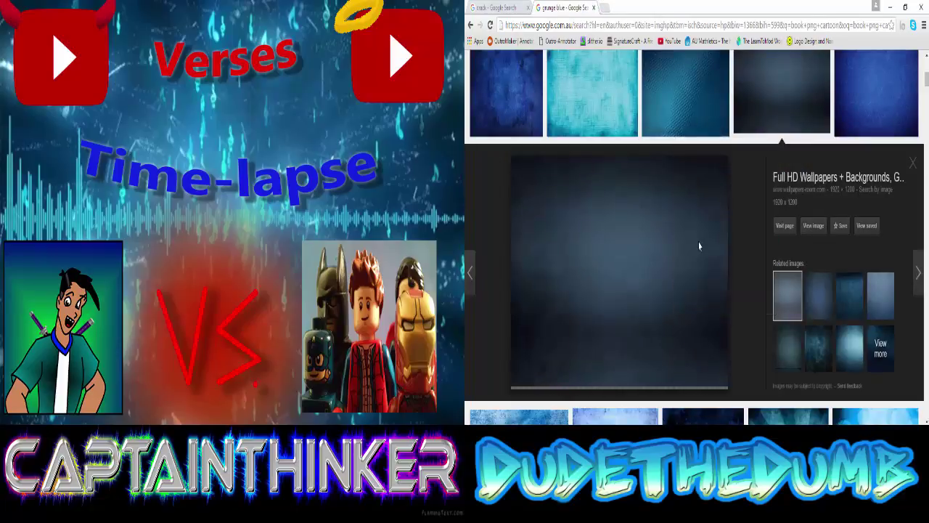
pyautogui.click(640, 265)
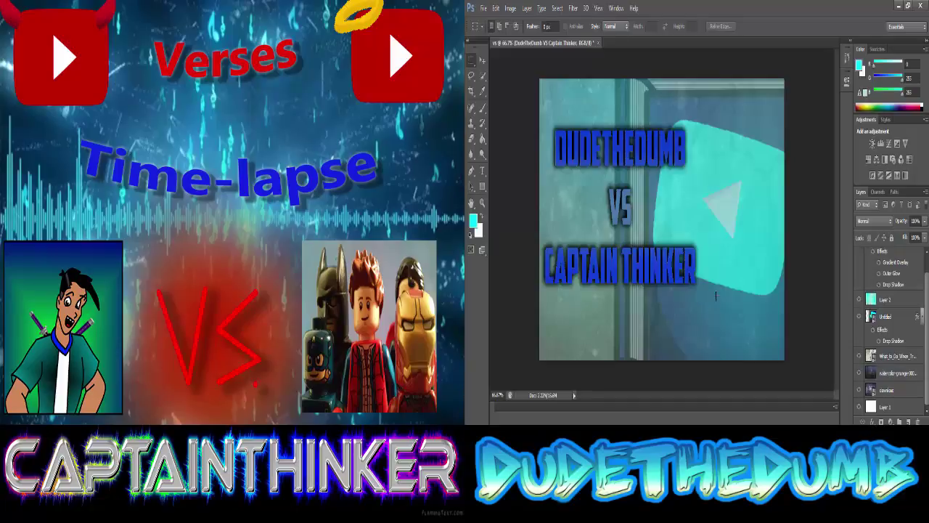
# Delete Layer 1 and add a new unmasked Layer 3 below the cosmos layer.
pyautogui.click(895, 408)
pyautogui.click(919, 421)
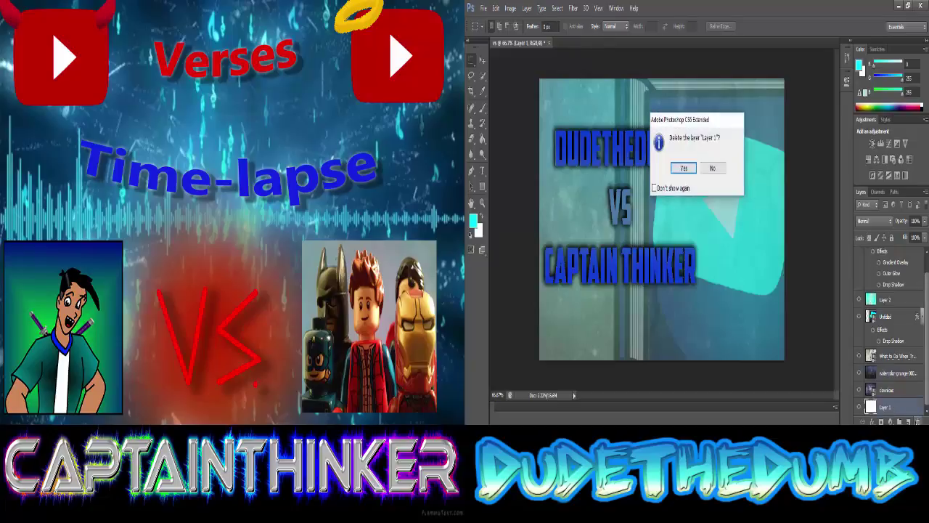
pyautogui.click(684, 169)
pyautogui.click(909, 421)
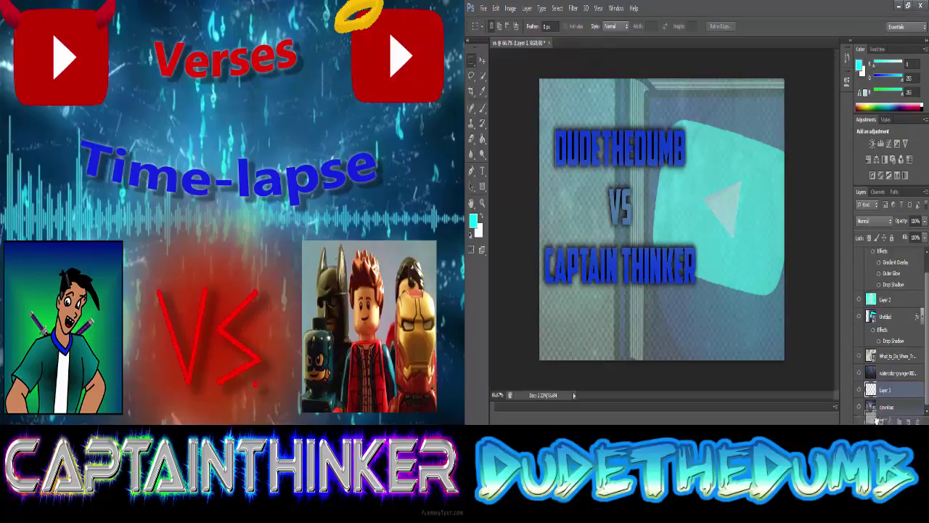
pyautogui.keyDown('alt'); pyautogui.click(881, 421); pyautogui.keyUp('alt')
pyautogui.moveTo(874, 390); pyautogui.dragTo(877, 411)
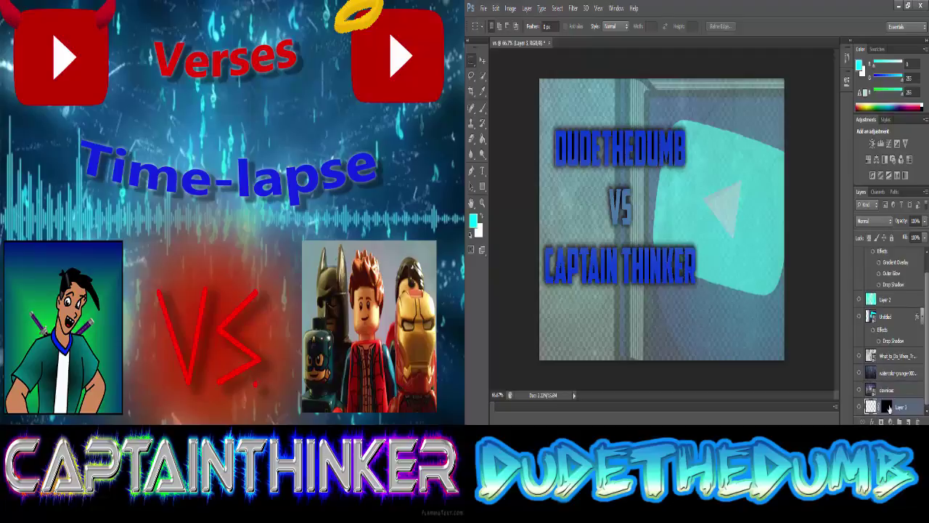
pyautogui.rightClick(888, 408)
pyautogui.click(861, 311)
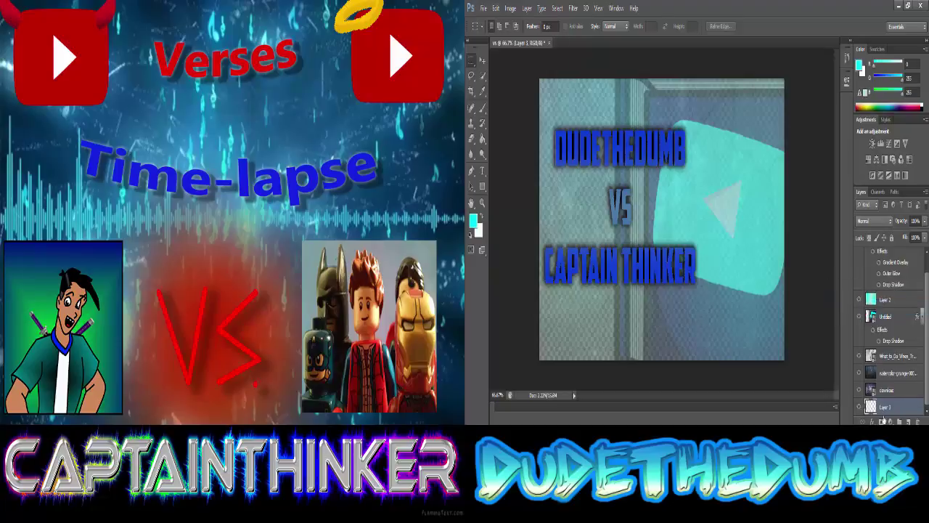
# Place the watercolor grunge texture and stretch it to fill the whole canvas.
pyautogui.click(484, 7)
pyautogui.click(508, 194)
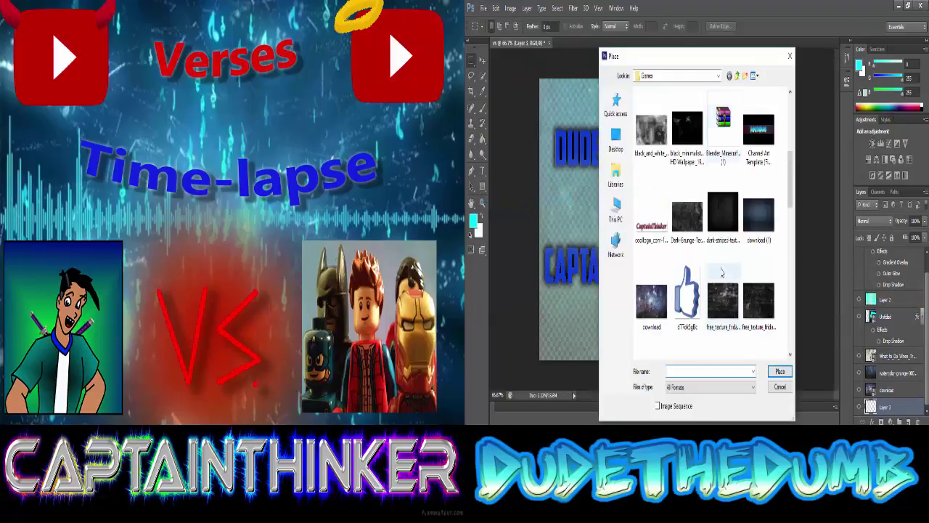
pyautogui.scroll(-5, 722, 272)
pyautogui.scroll(-5, 722, 272)
pyautogui.scroll(-2, 722, 272)
pyautogui.doubleClick(652, 262)
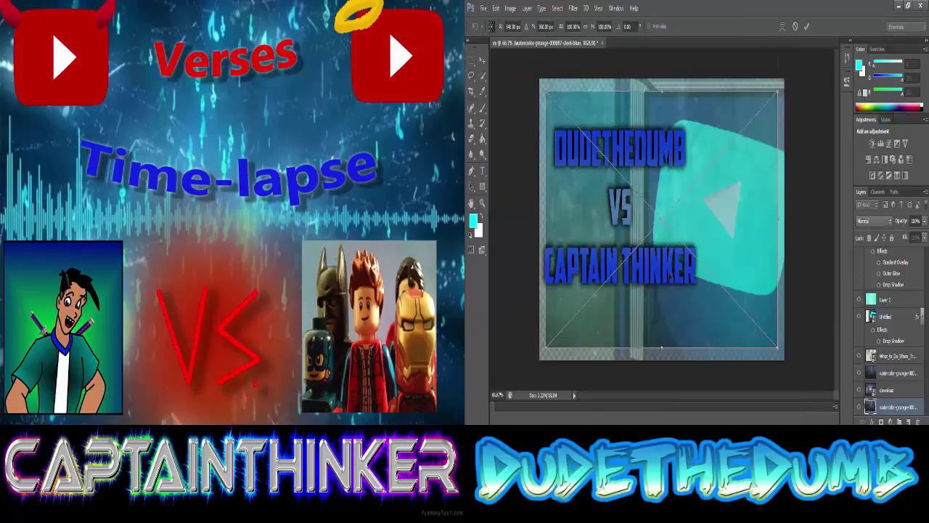
pyautogui.moveTo(775, 347); pyautogui.dragTo(783, 359)
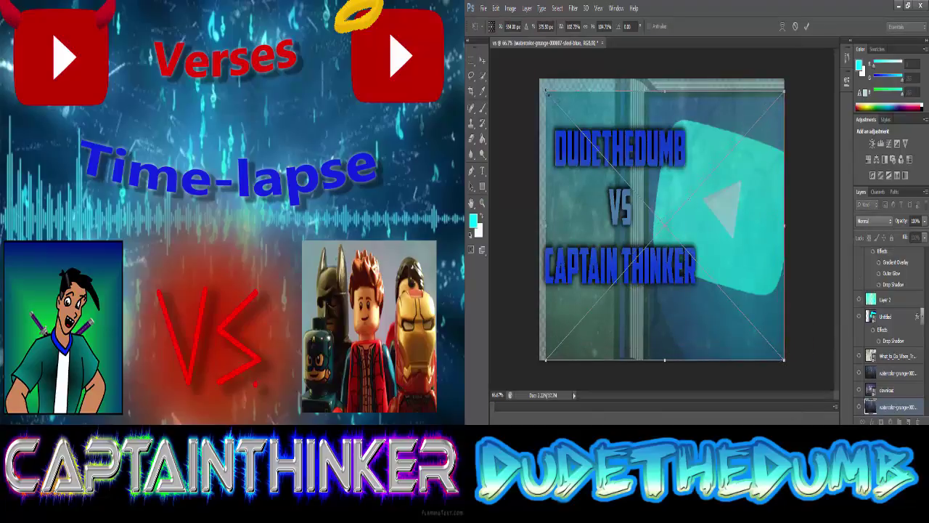
pyautogui.moveTo(547, 92); pyautogui.dragTo(539, 78)
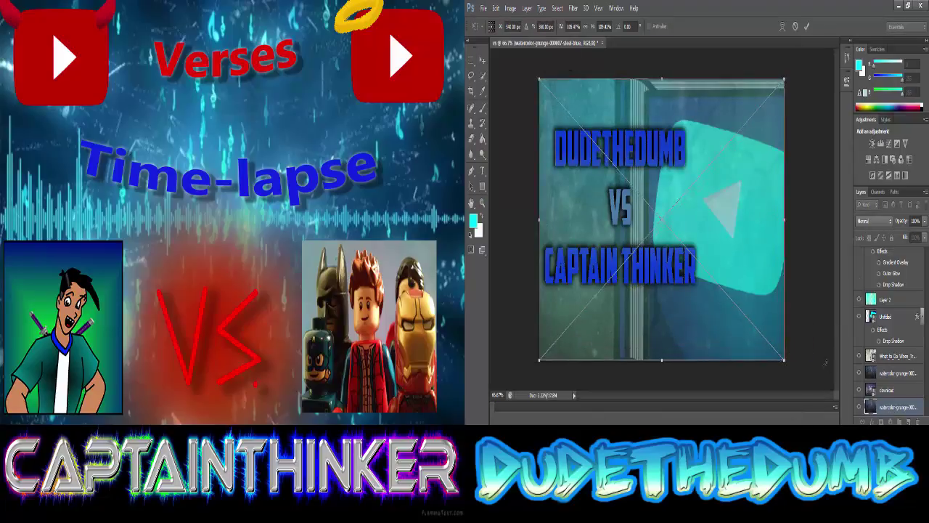
pyautogui.click(805, 26)
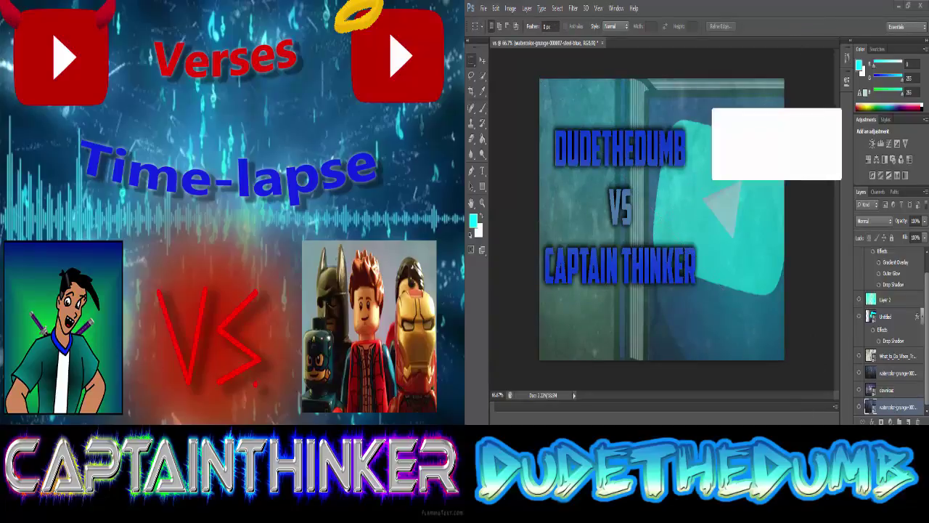